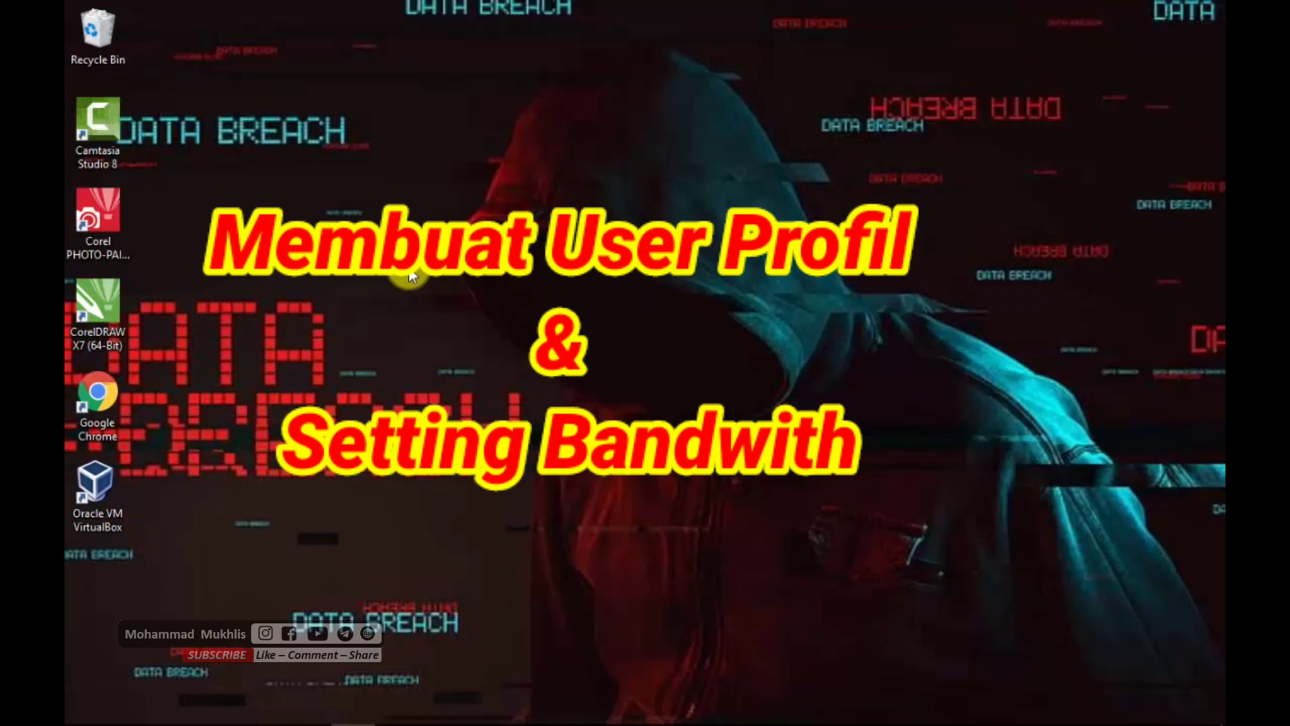
- Connect the computer to the open Wi-Fi network listed first among the available networks
{"action": "mouse_move", "coordinate": [1135, 721]}
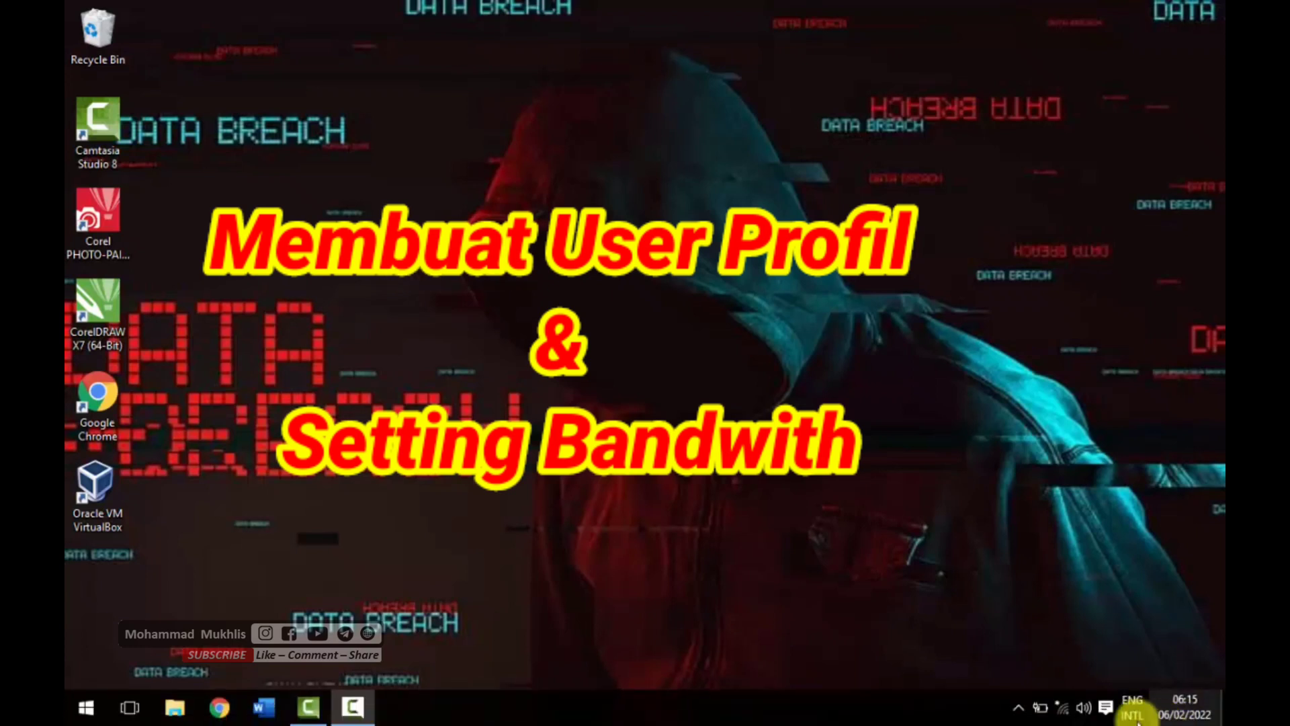
{"action": "left_click", "coordinate": [1062, 707]}
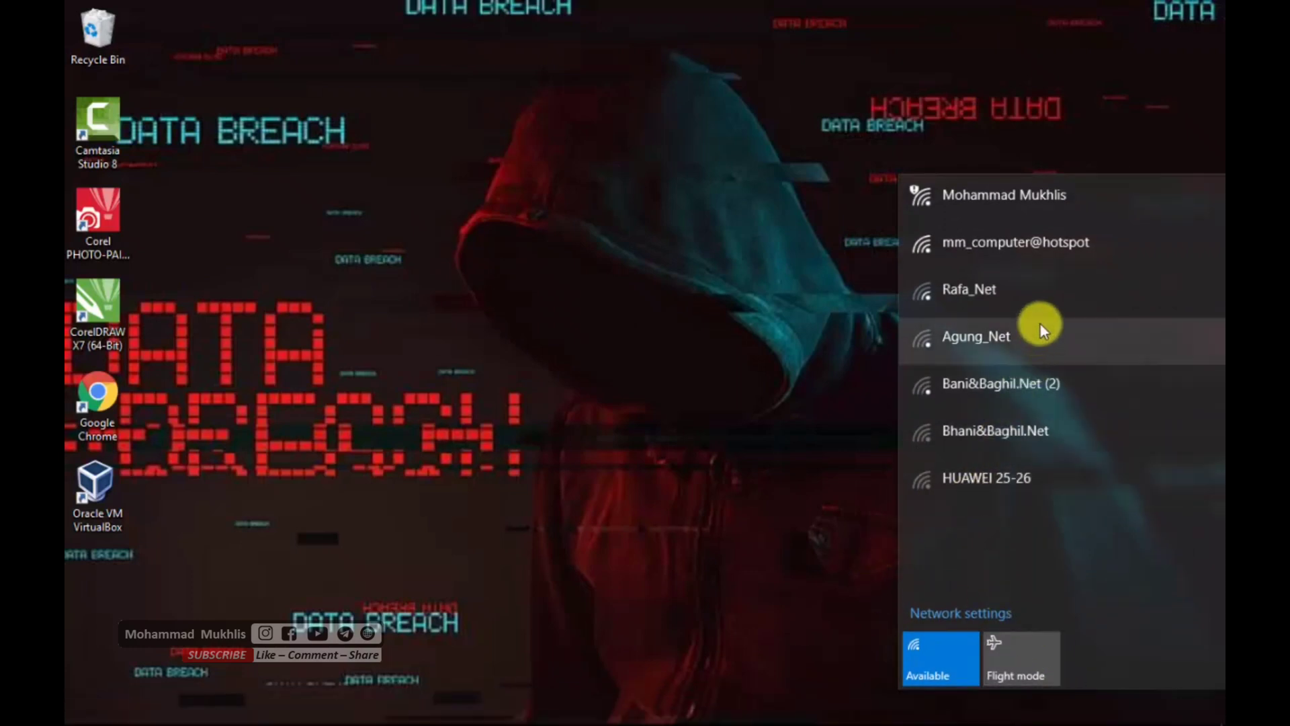
{"action": "left_click", "coordinate": [1009, 207]}
{"action": "left_click", "coordinate": [1119, 301]}
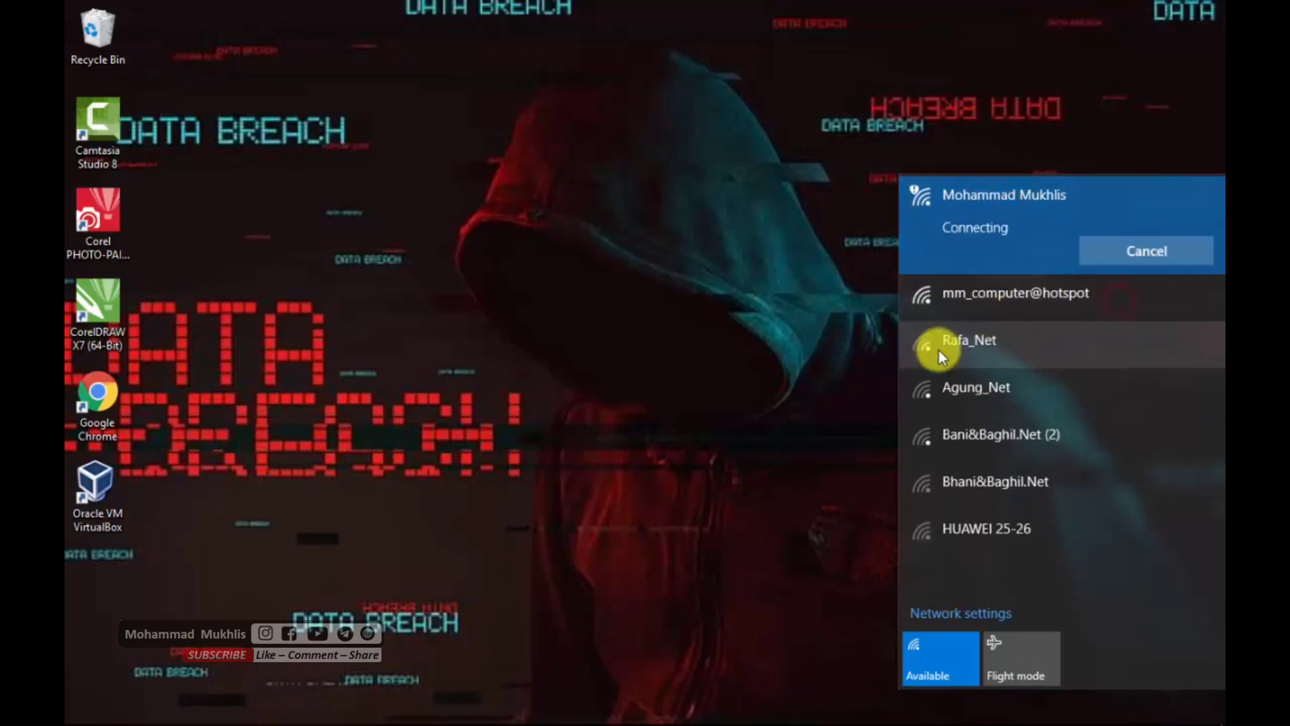
{"action": "left_click", "coordinate": [793, 368]}
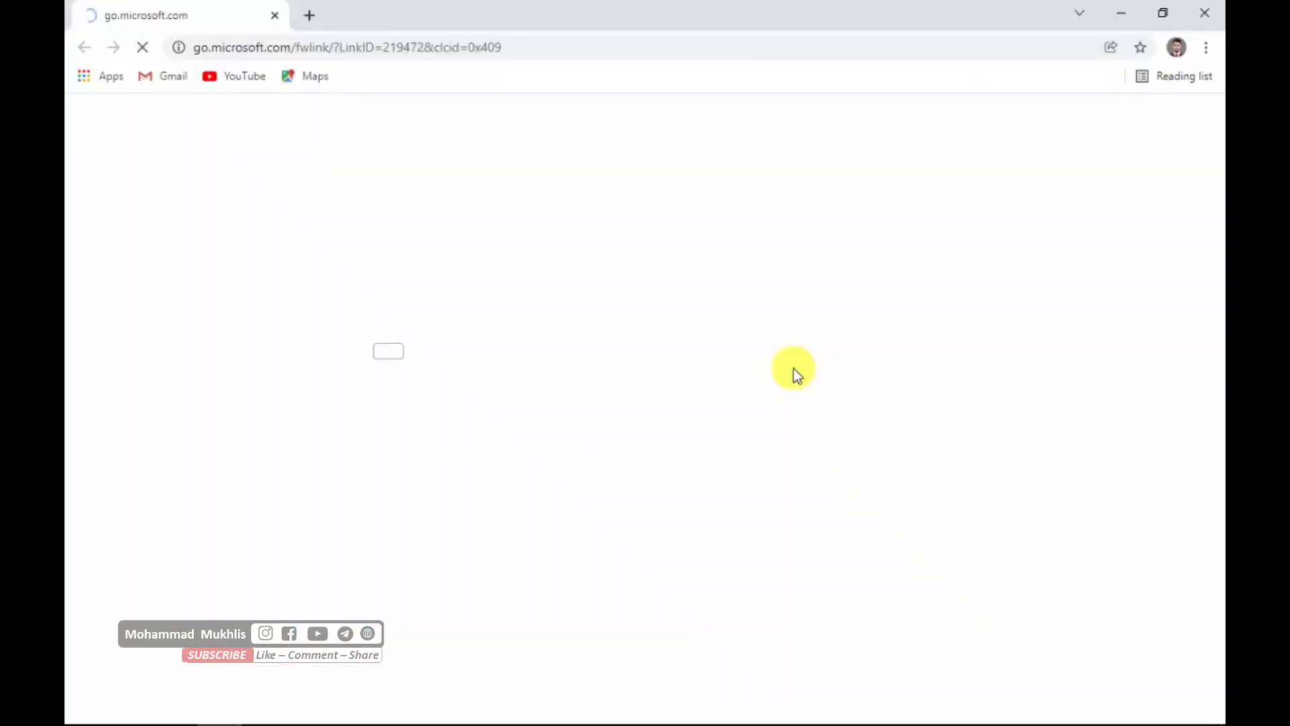
- Open the hotspot login page at smk.net in the browser
{"action": "left_click", "coordinate": [484, 46]}
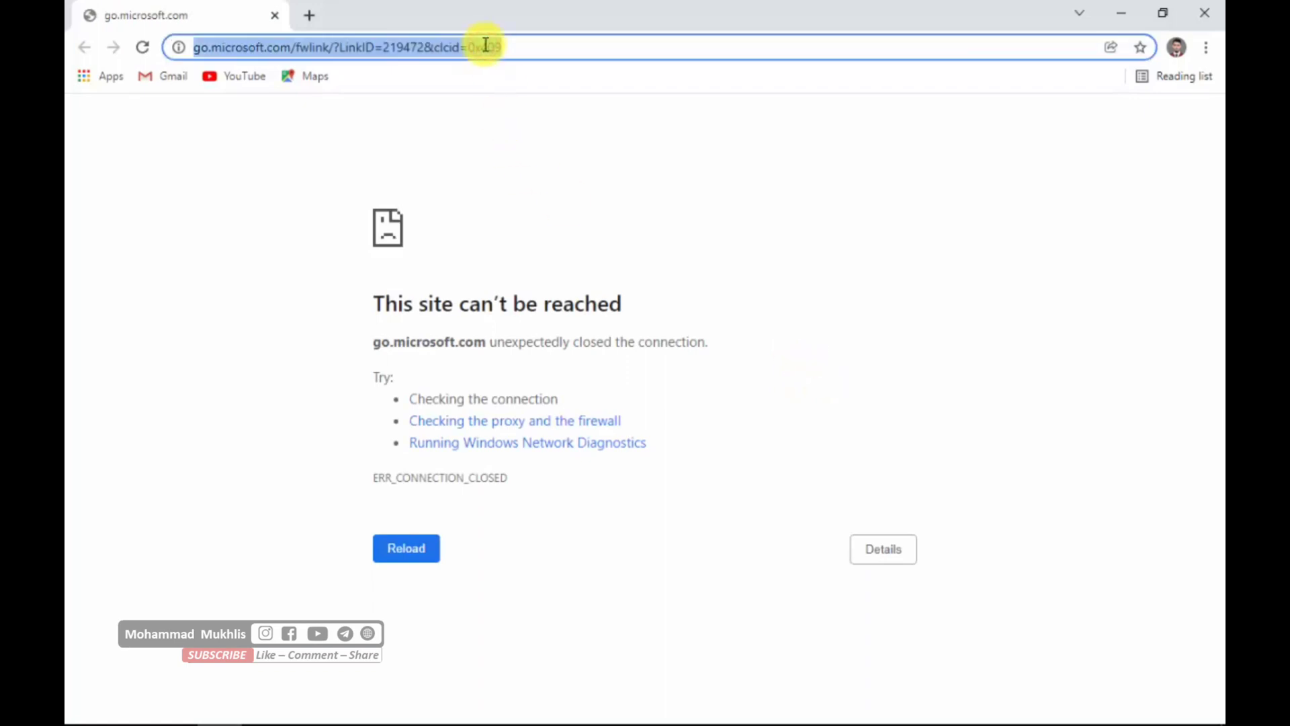
{"action": "type", "text": "smk.net"}
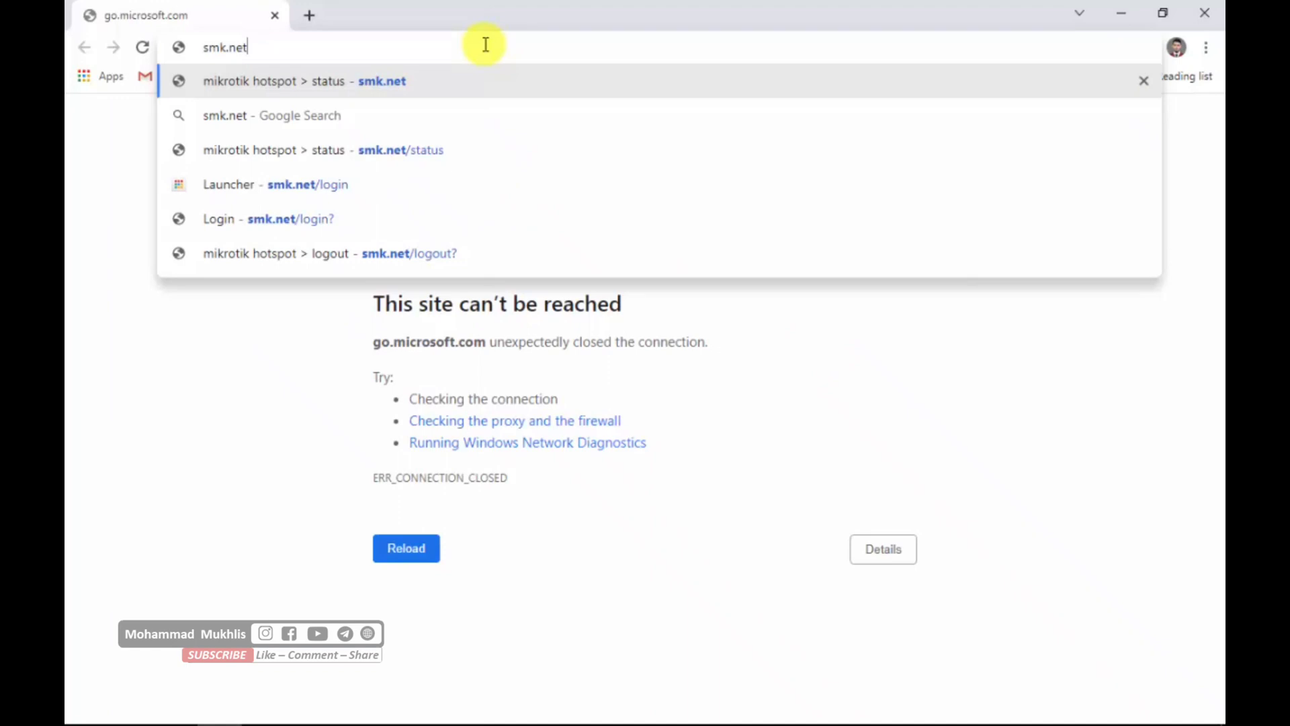
{"action": "key", "text": "Return"}
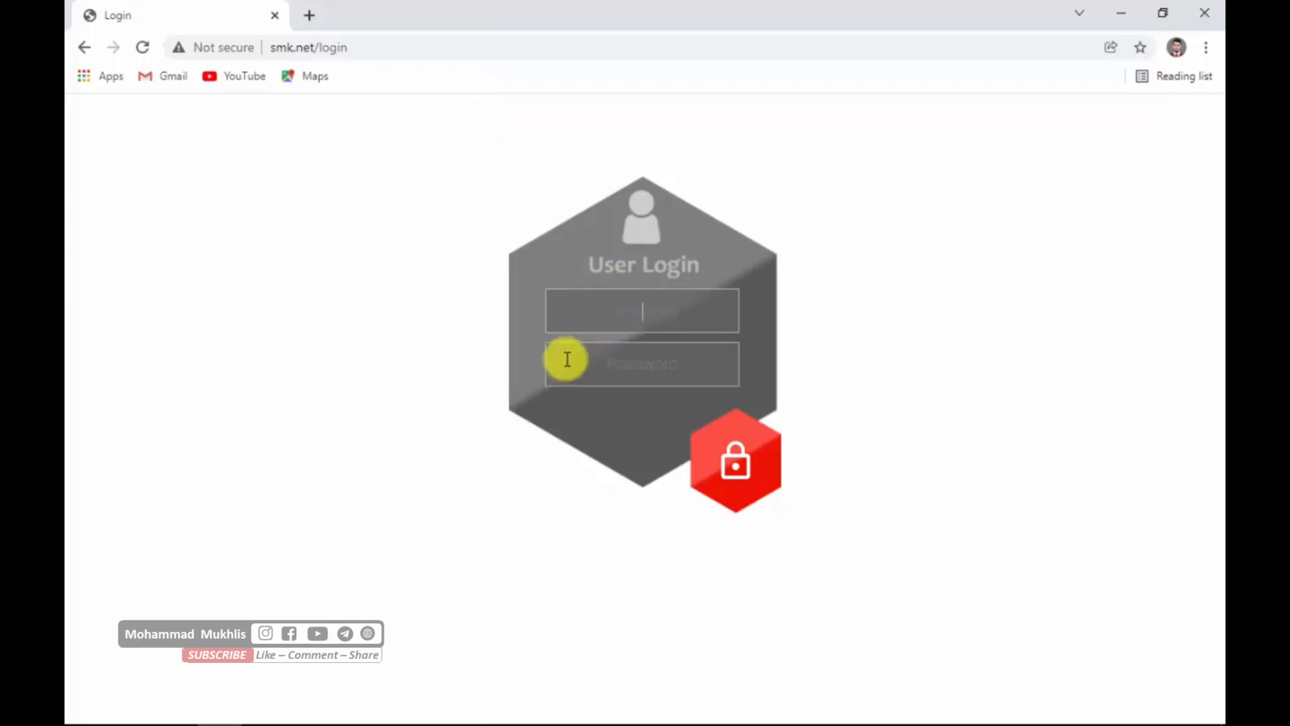
{"action": "left_click_drag", "start_coordinate": [461, 180], "coordinate": [949, 450]}
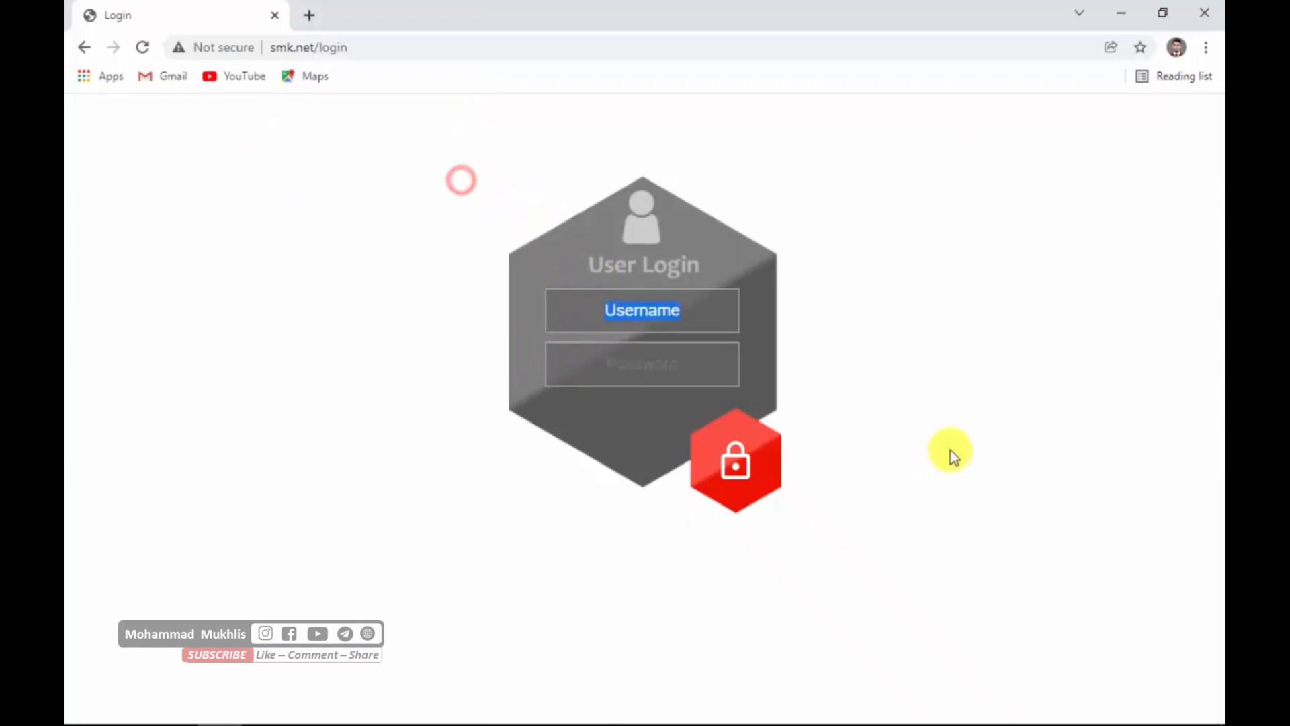
{"action": "left_click_drag", "start_coordinate": [415, 150], "coordinate": [604, 376]}
{"action": "left_click_drag", "start_coordinate": [291, 239], "coordinate": [786, 458]}
{"action": "left_click_drag", "start_coordinate": [825, 221], "coordinate": [765, 248]}
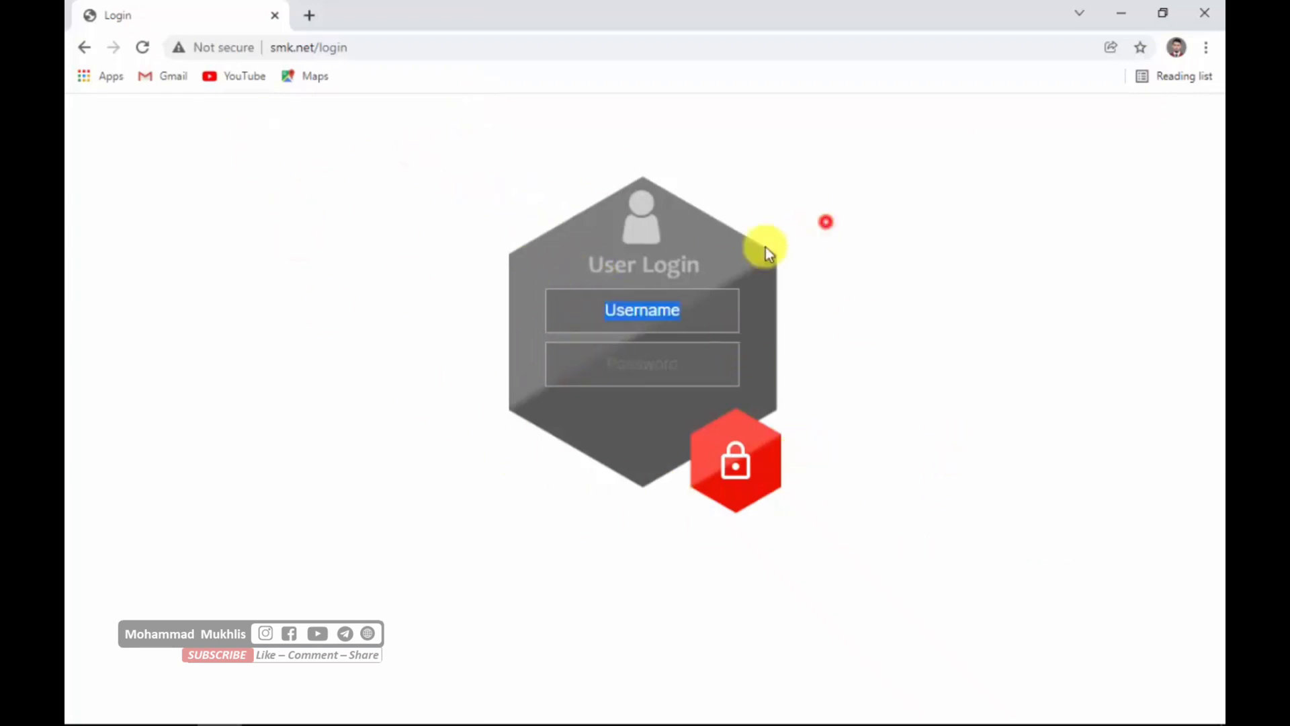
{"action": "left_click", "coordinate": [882, 302]}
{"action": "left_click", "coordinate": [663, 271]}
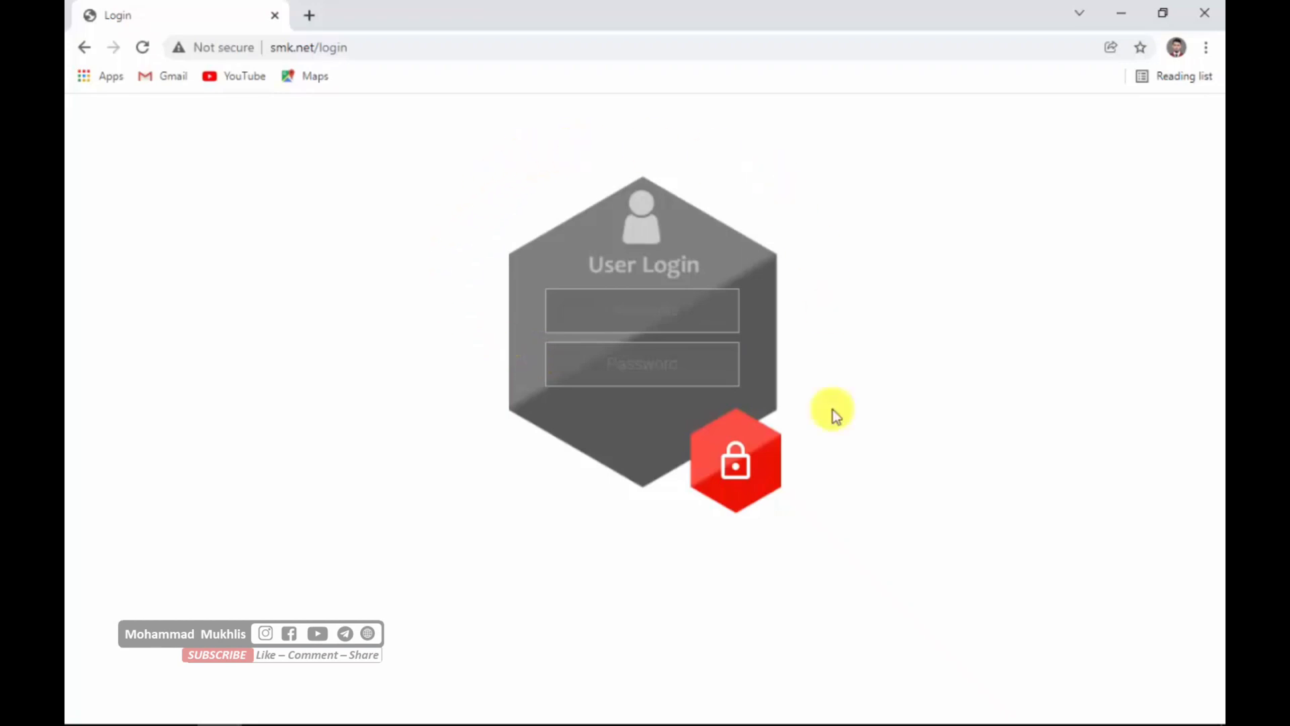
- Launch winbox64 from the Downloads folder
{"action": "mouse_move", "coordinate": [518, 716]}
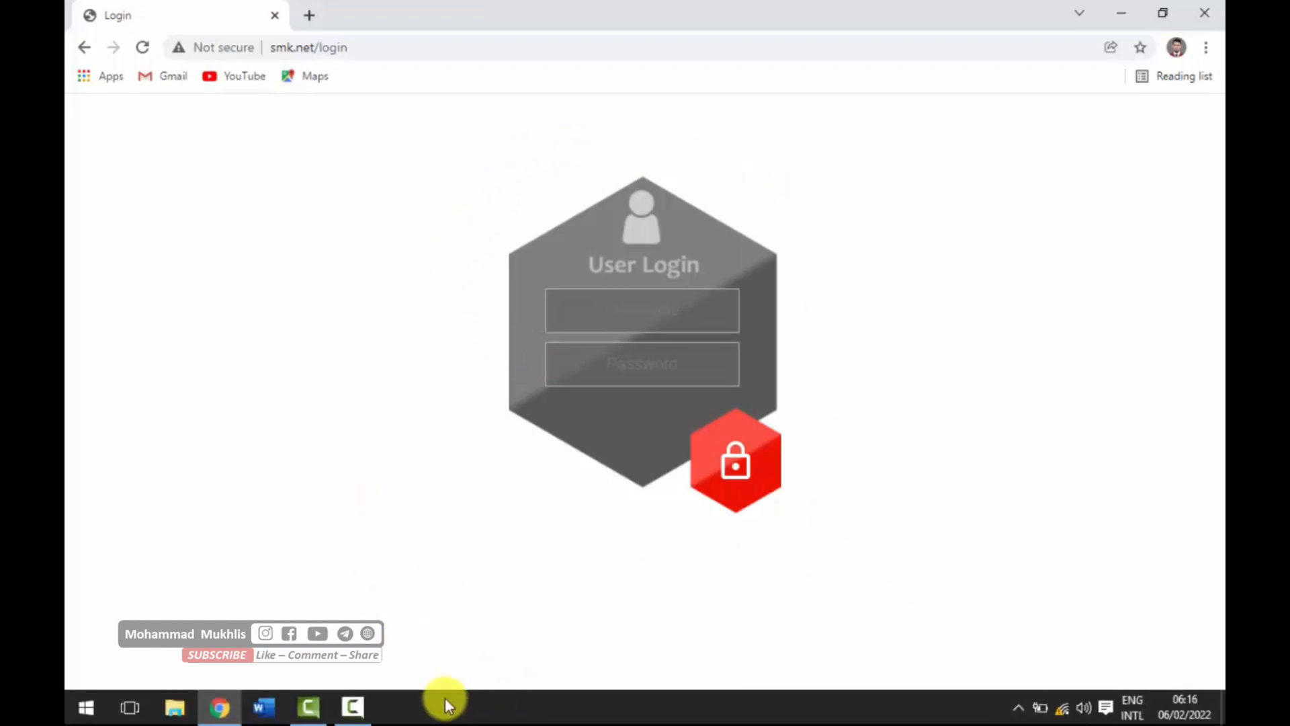
{"action": "left_click", "coordinate": [174, 709]}
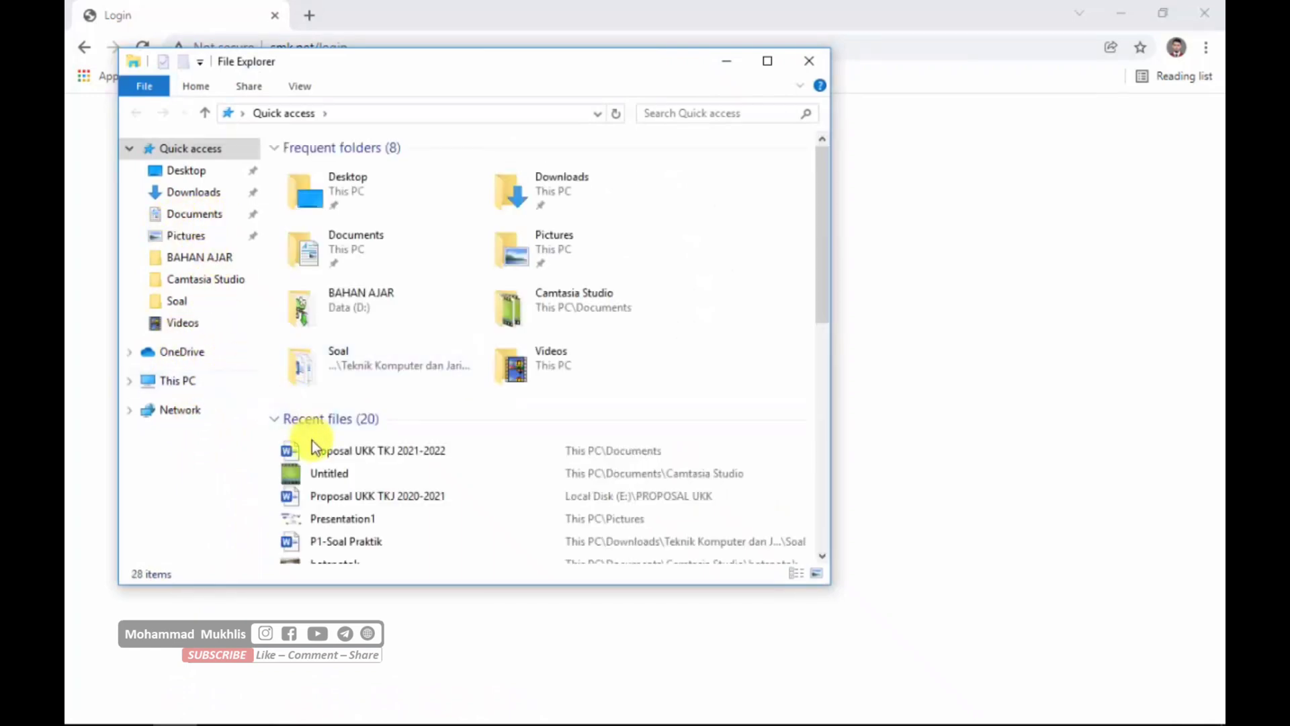
{"action": "left_click", "coordinate": [204, 195]}
{"action": "scroll", "coordinate": [430, 403], "scroll_direction": "down", "scroll_amount": 10}
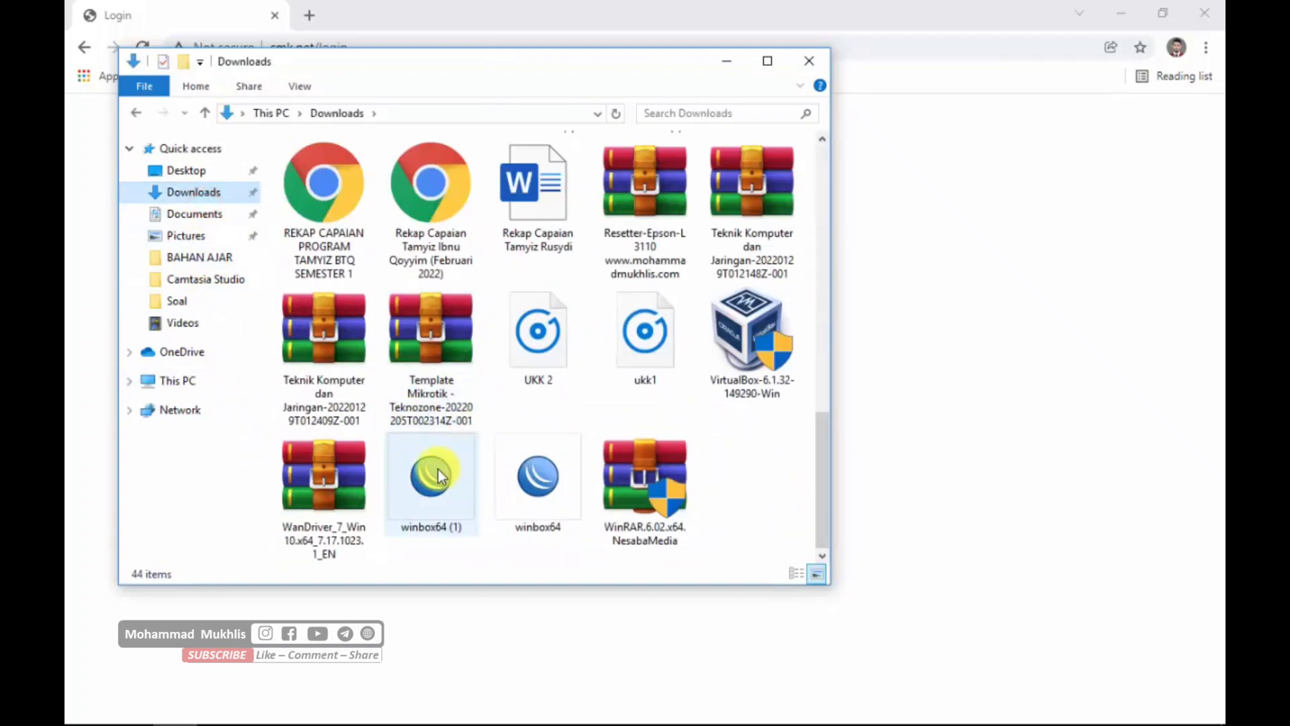
{"action": "double_click", "coordinate": [514, 471]}
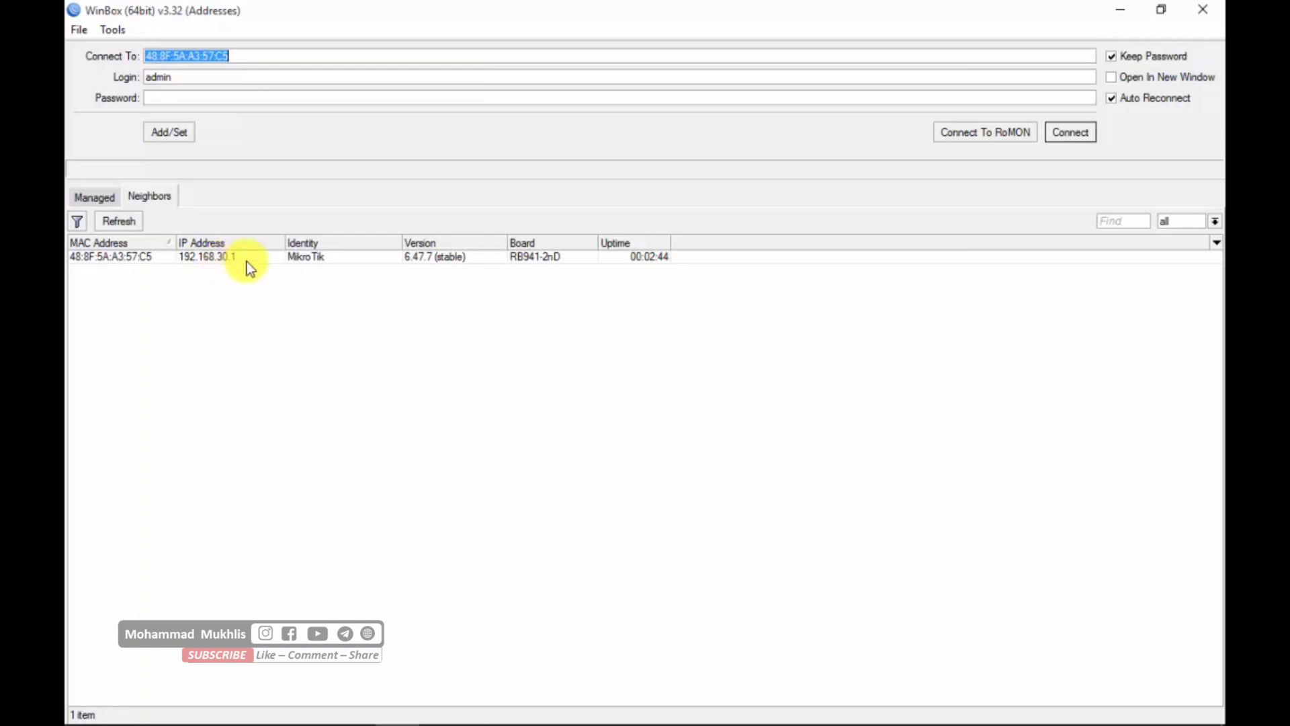
- Connect to the discovered MikroTik router as admin by its MAC address, with the window maximized and the Hotspot window closed
{"action": "left_click", "coordinate": [337, 326]}
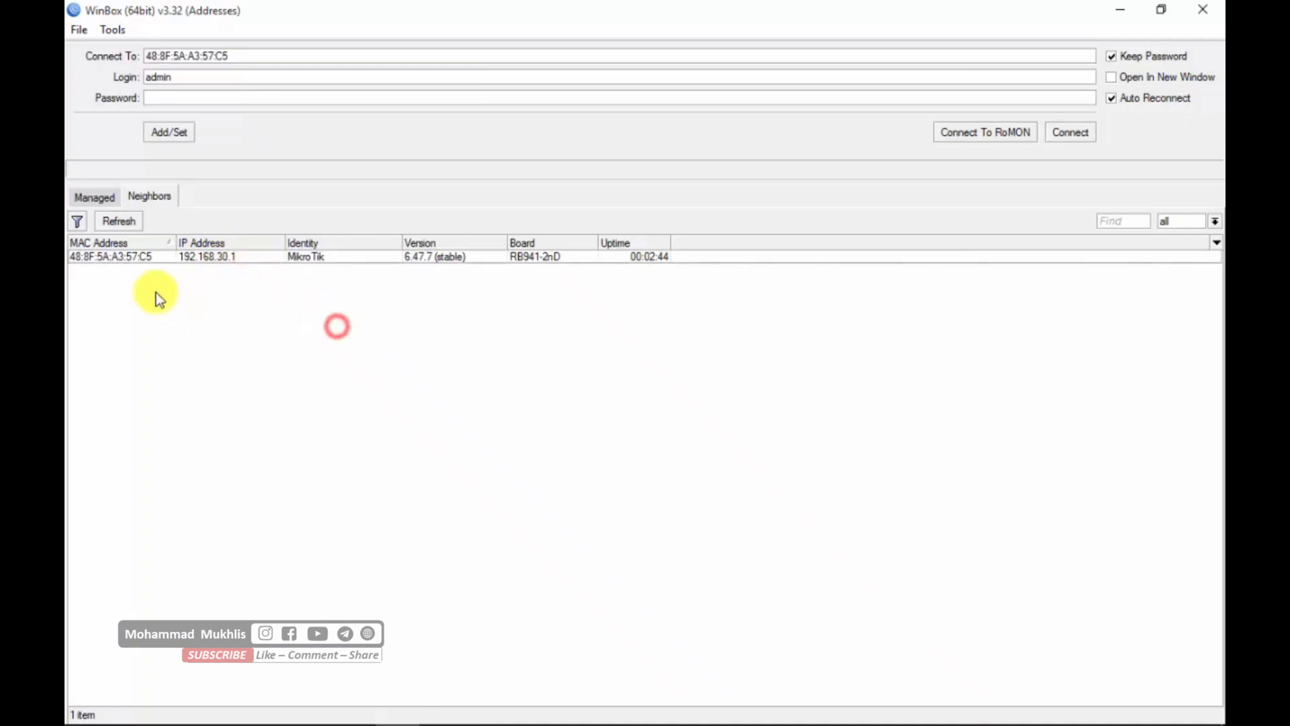
{"action": "left_click", "coordinate": [127, 257]}
{"action": "left_click", "coordinate": [1073, 132]}
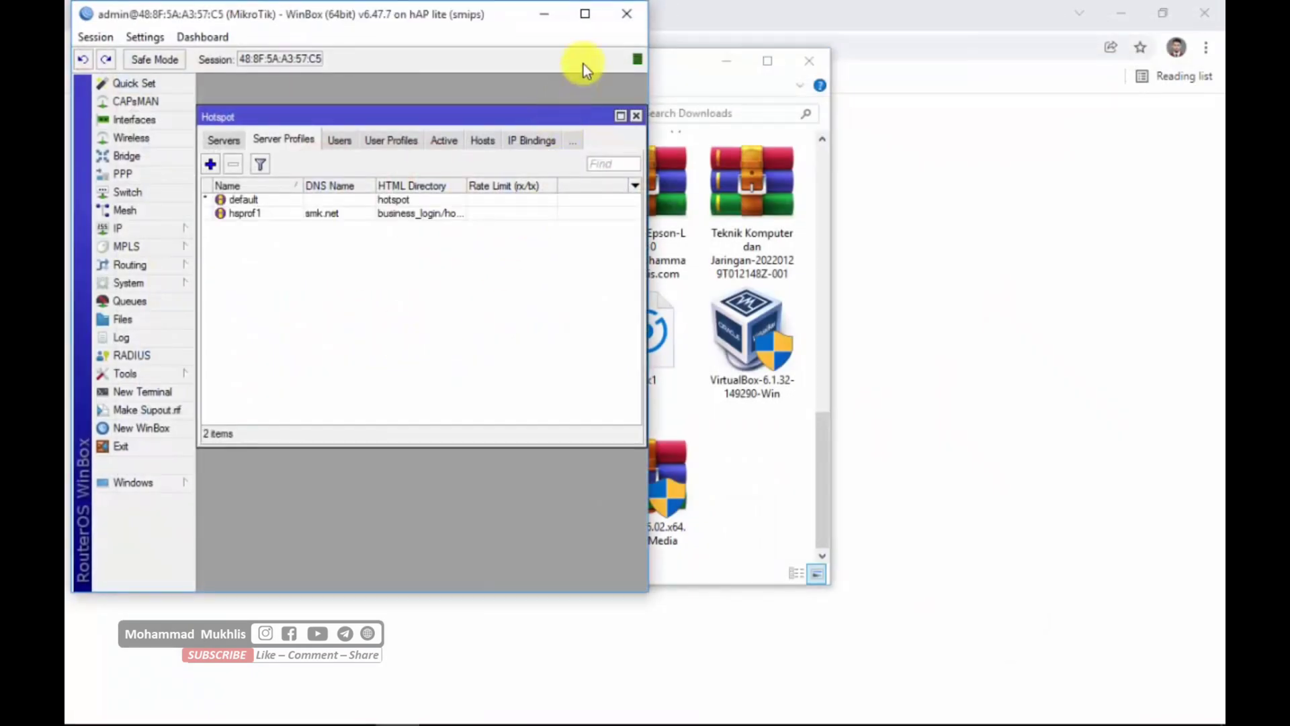
{"action": "left_click", "coordinate": [585, 15]}
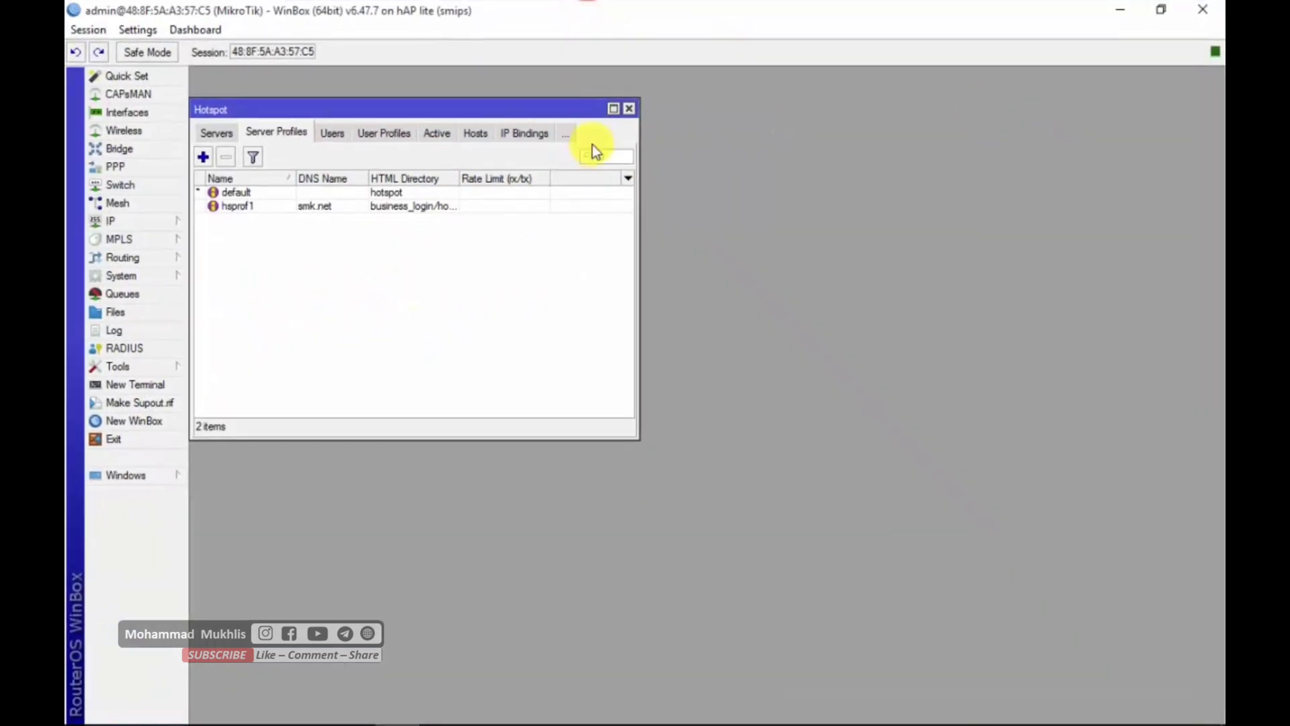
{"action": "left_click", "coordinate": [630, 108]}
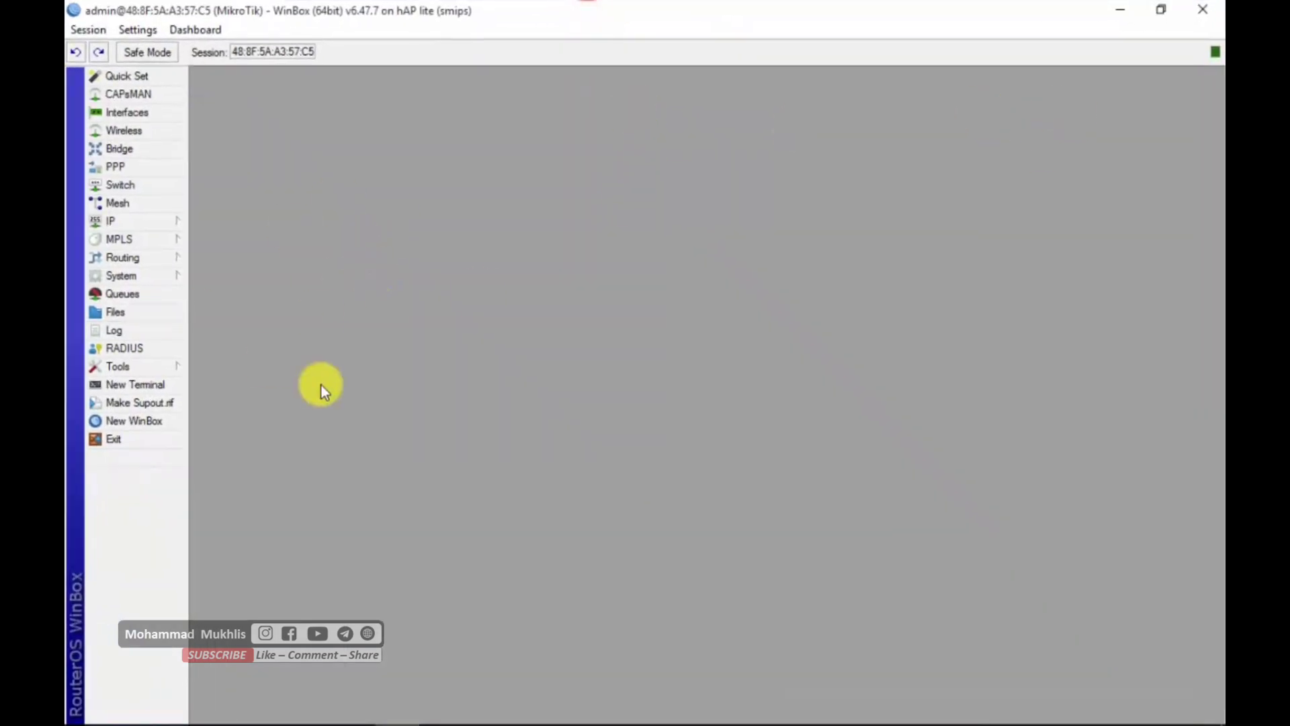
- Switch to Chrome and try to log in on the hotspot page with a personal username and its password
{"action": "mouse_move", "coordinate": [901, 724]}
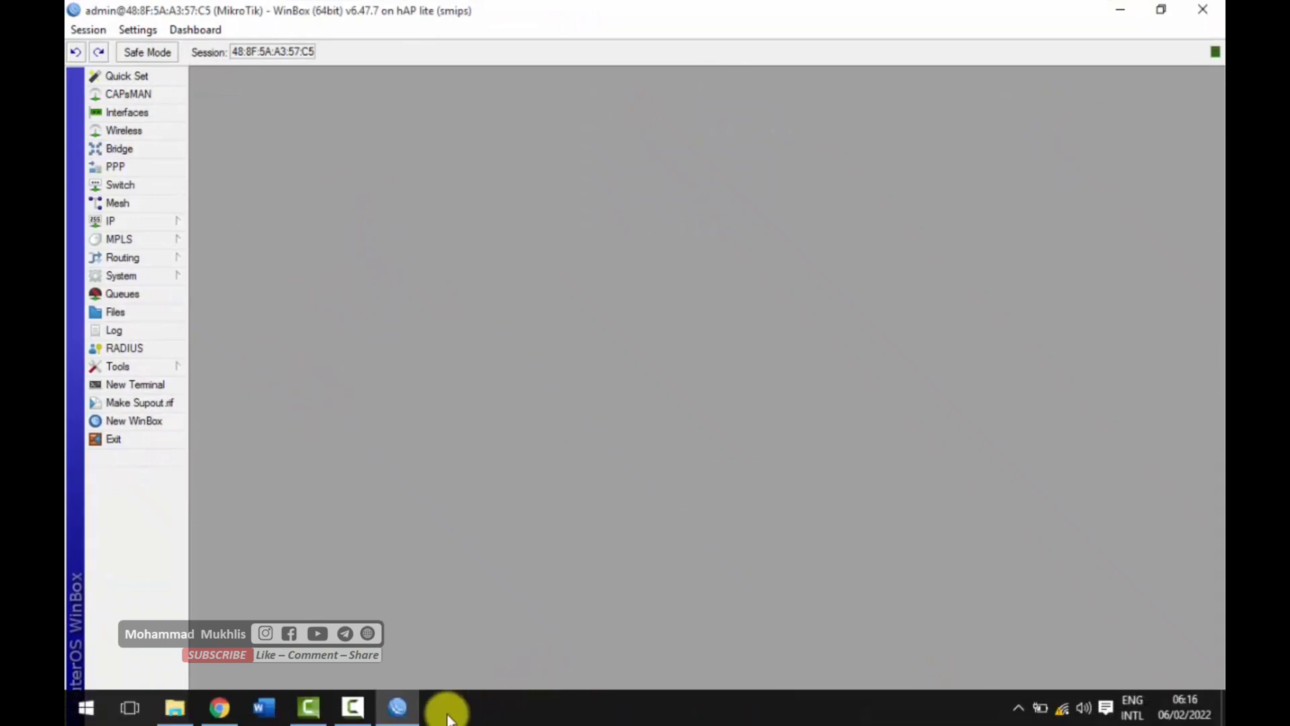
{"action": "left_click", "coordinate": [220, 707]}
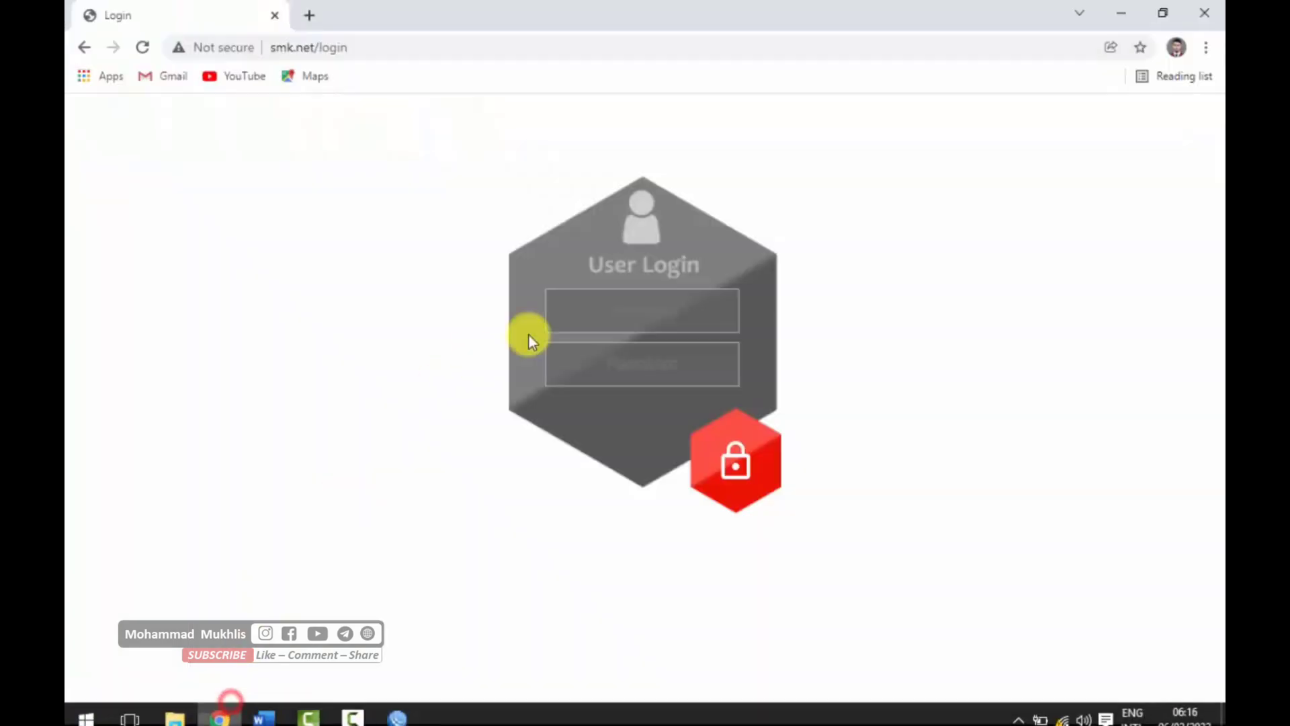
{"action": "left_click", "coordinate": [644, 308]}
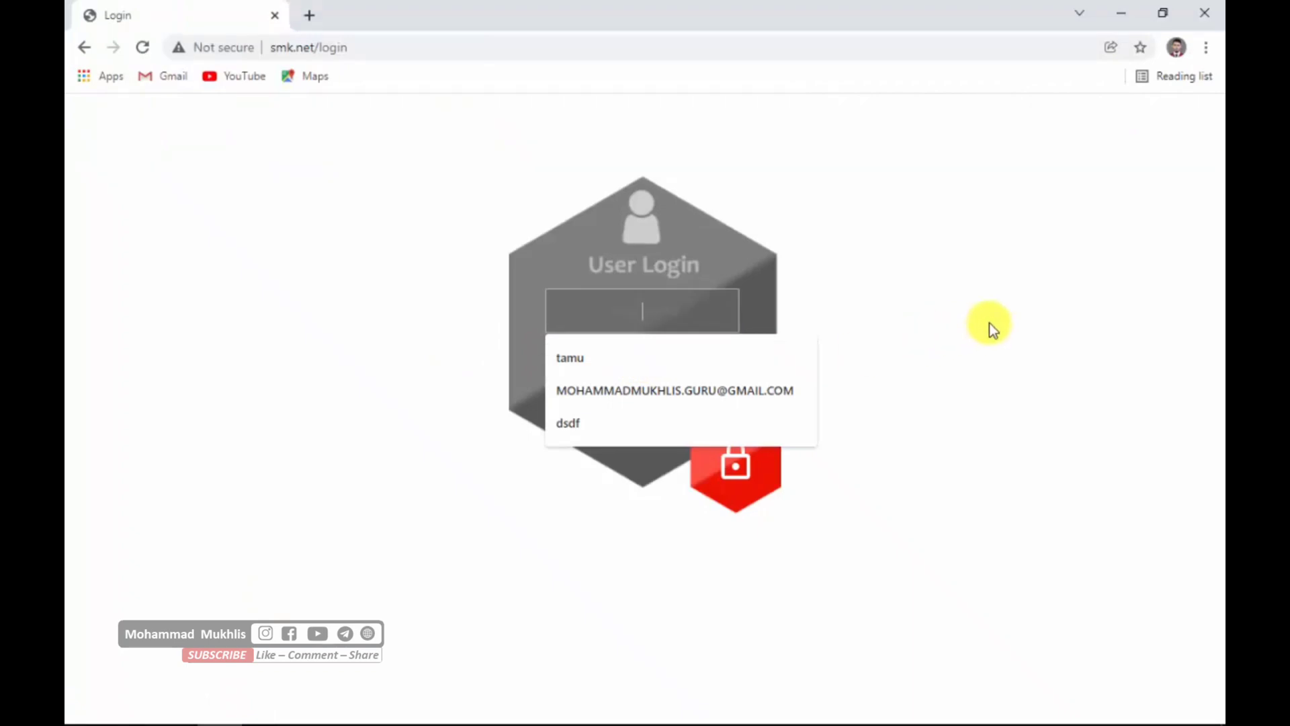
{"action": "type", "text": "das"}
{"action": "key", "text": "BackSpace"}
{"action": "key", "text": "BackSpace"}
{"action": "key", "text": "BackSpace"}
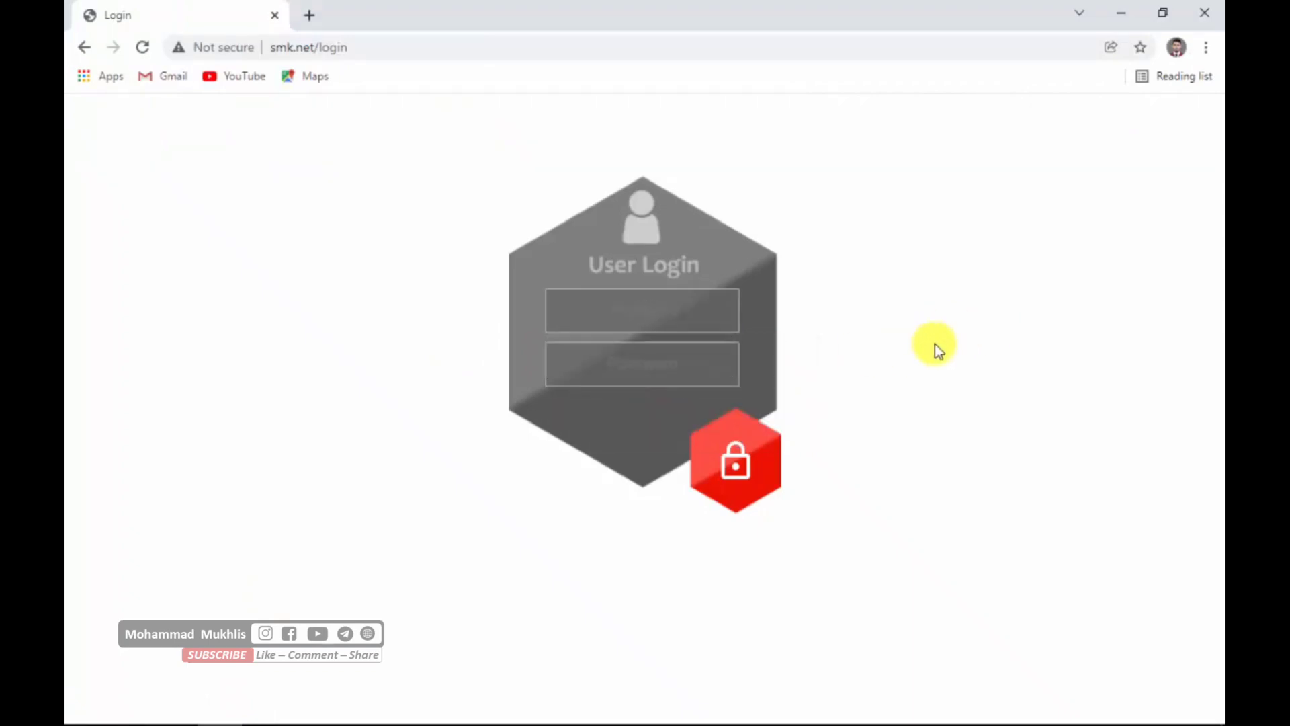
{"action": "type", "text": "mukhlis"}
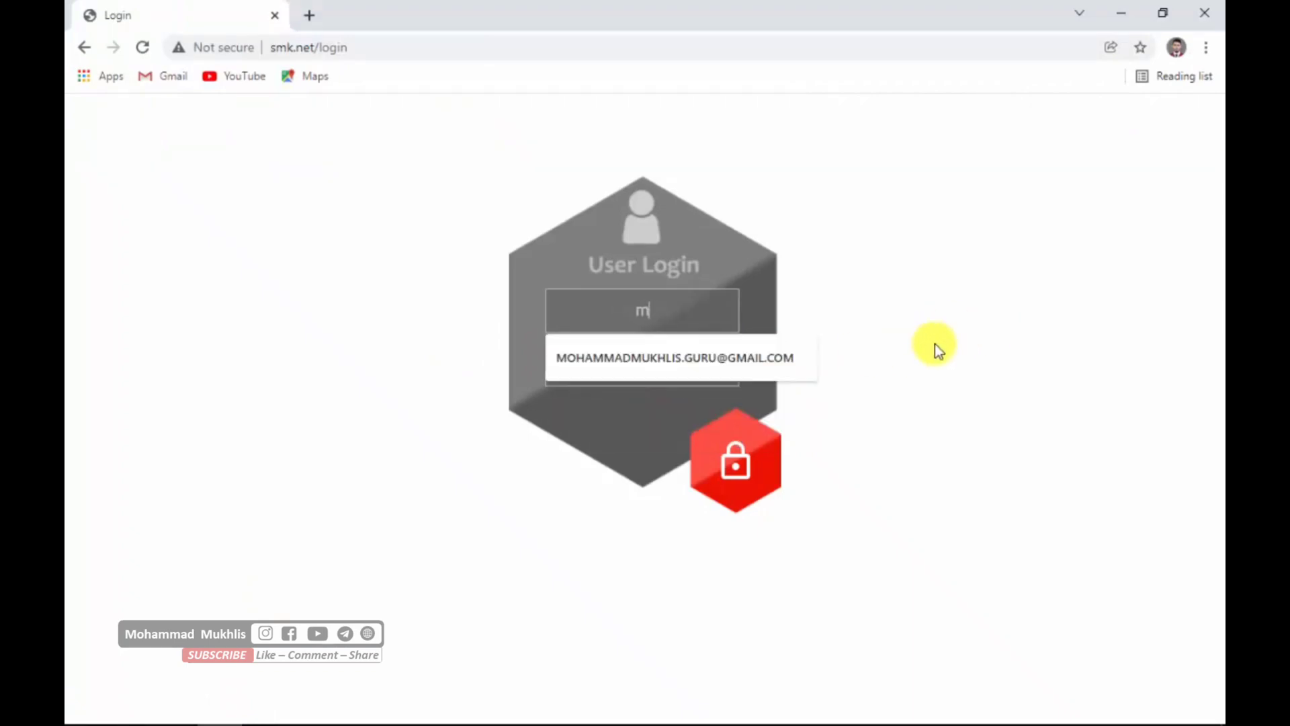
{"action": "key", "text": "Tab"}
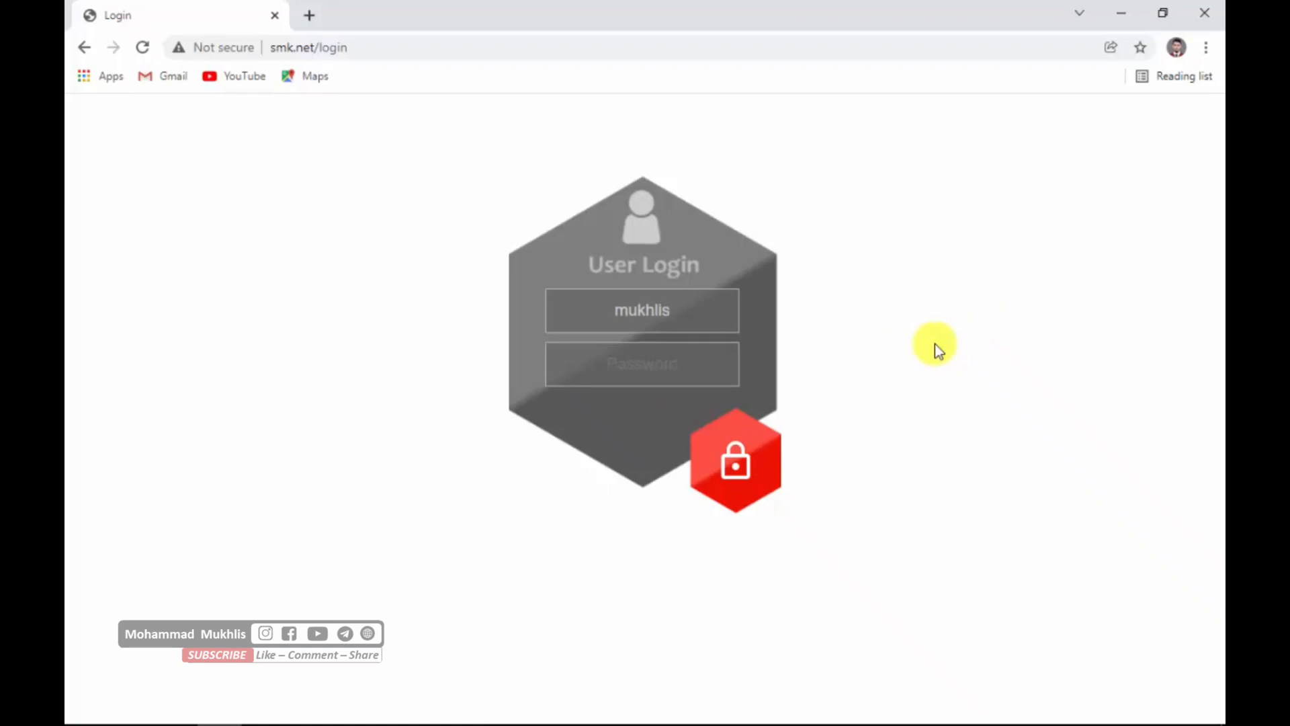
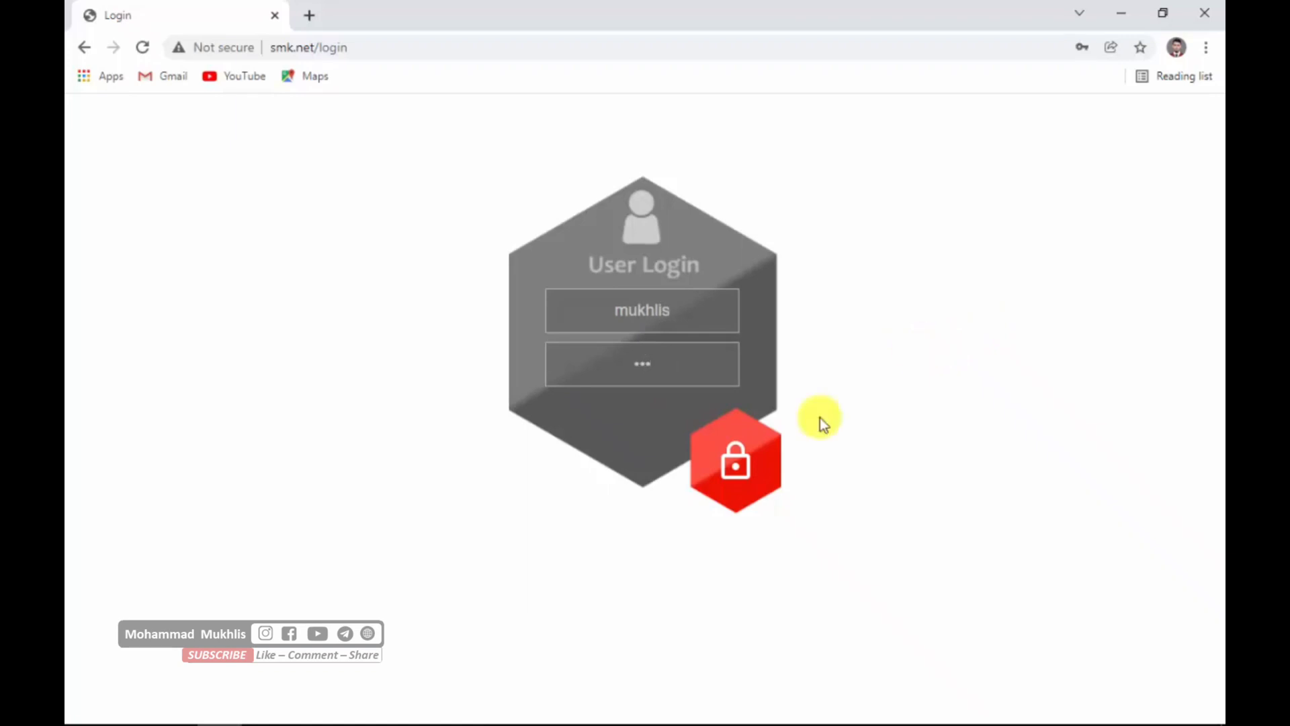
{"action": "left_click", "coordinate": [739, 462]}
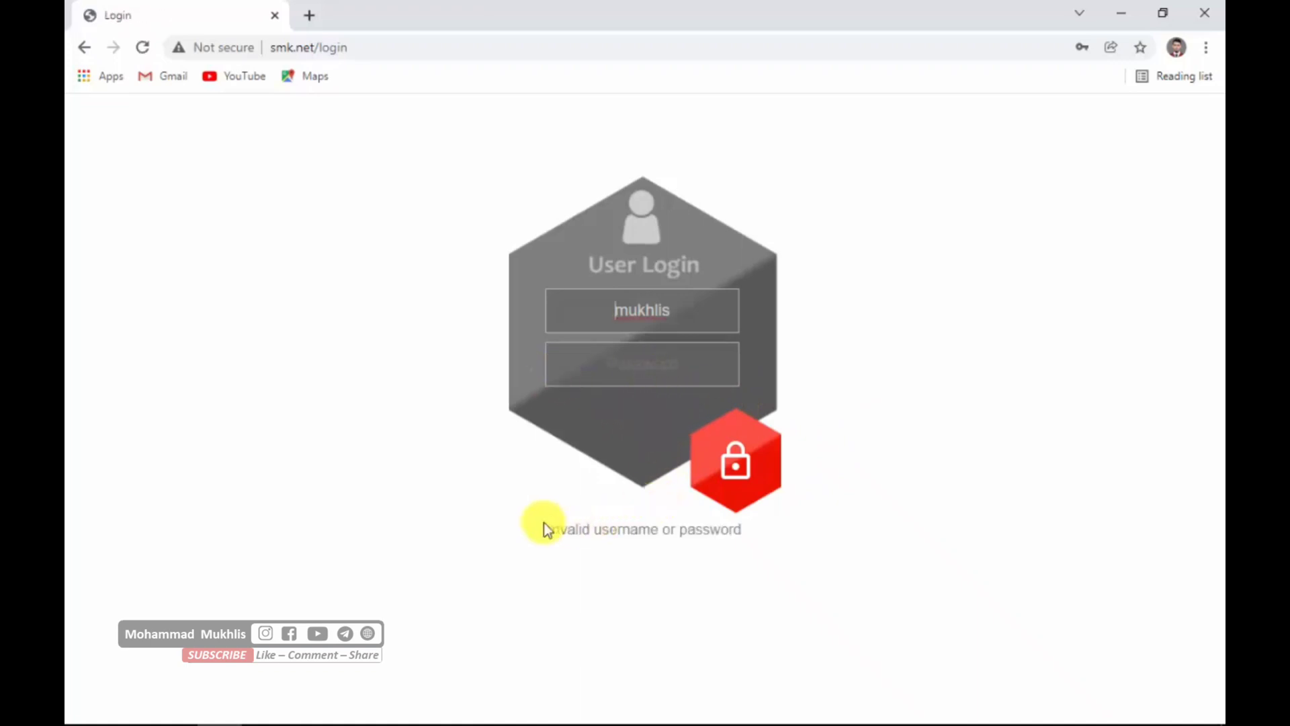
{"action": "left_click_drag", "start_coordinate": [541, 524], "coordinate": [757, 538]}
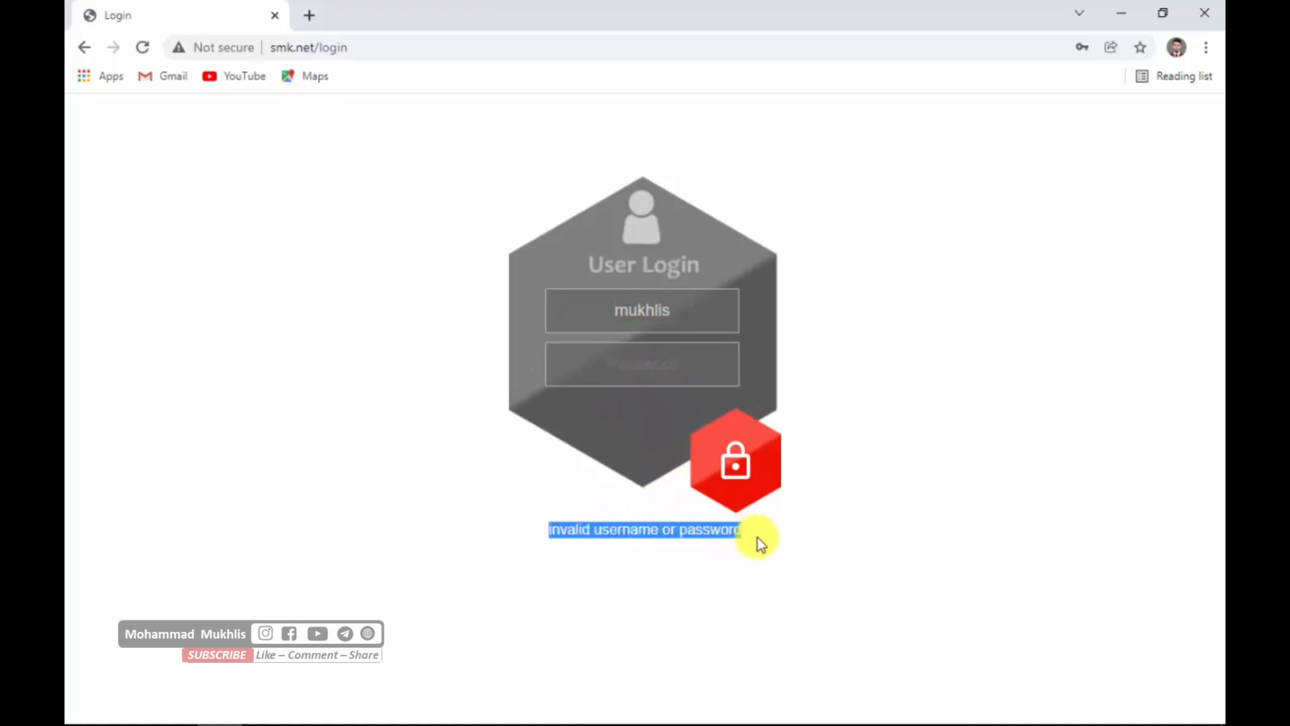
{"action": "left_click", "coordinate": [864, 441]}
{"action": "left_click_drag", "start_coordinate": [692, 305], "coordinate": [594, 295]}
{"action": "left_click", "coordinate": [894, 306]}
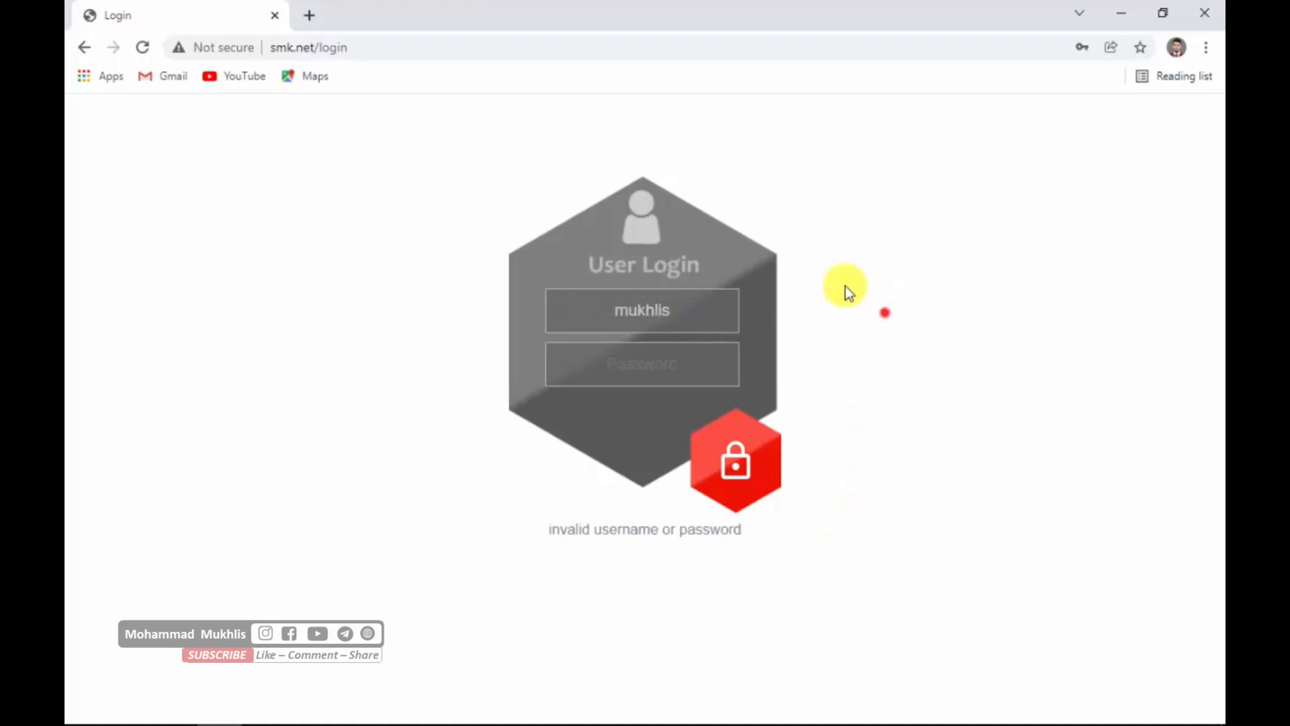
{"action": "triple_click", "coordinate": [412, 150]}
{"action": "left_click", "coordinate": [963, 449]}
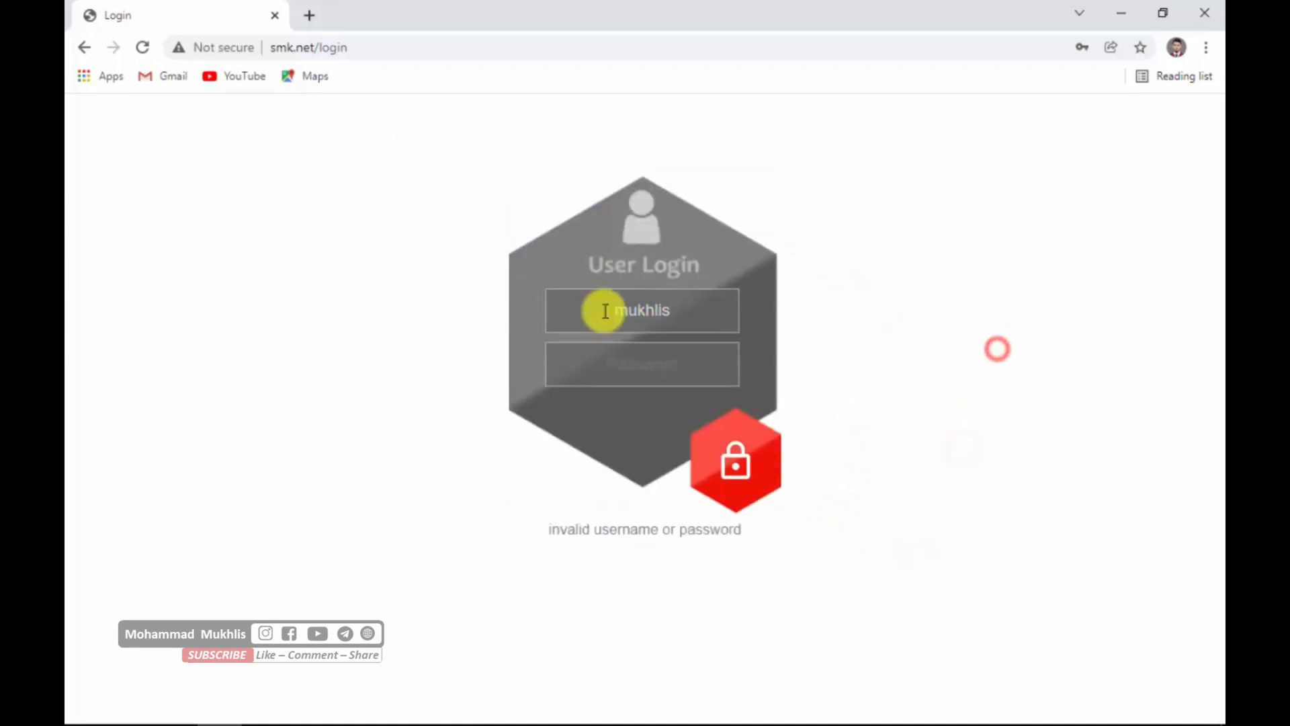
- Log in to the hotspot with the username tamu and the account password, and dismiss the browser's password warning
{"action": "left_click_drag", "start_coordinate": [595, 308], "coordinate": [675, 305]}
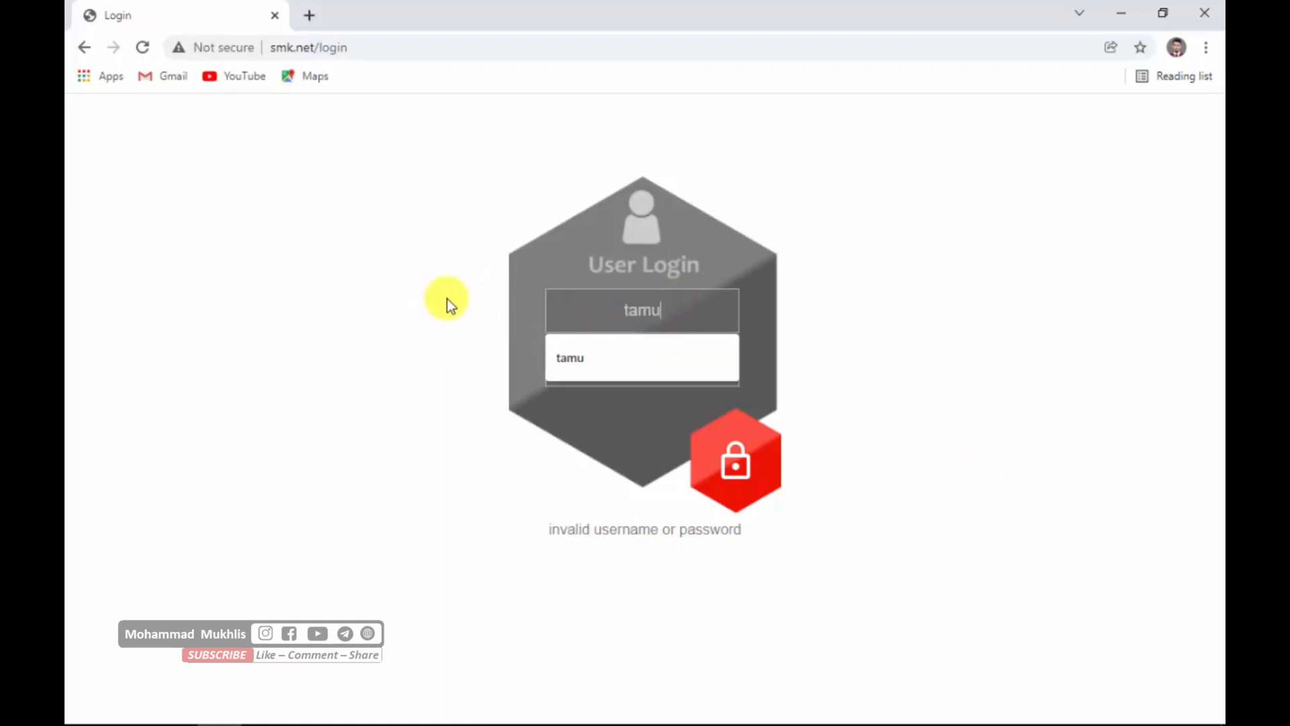
{"action": "key", "text": "Tab"}
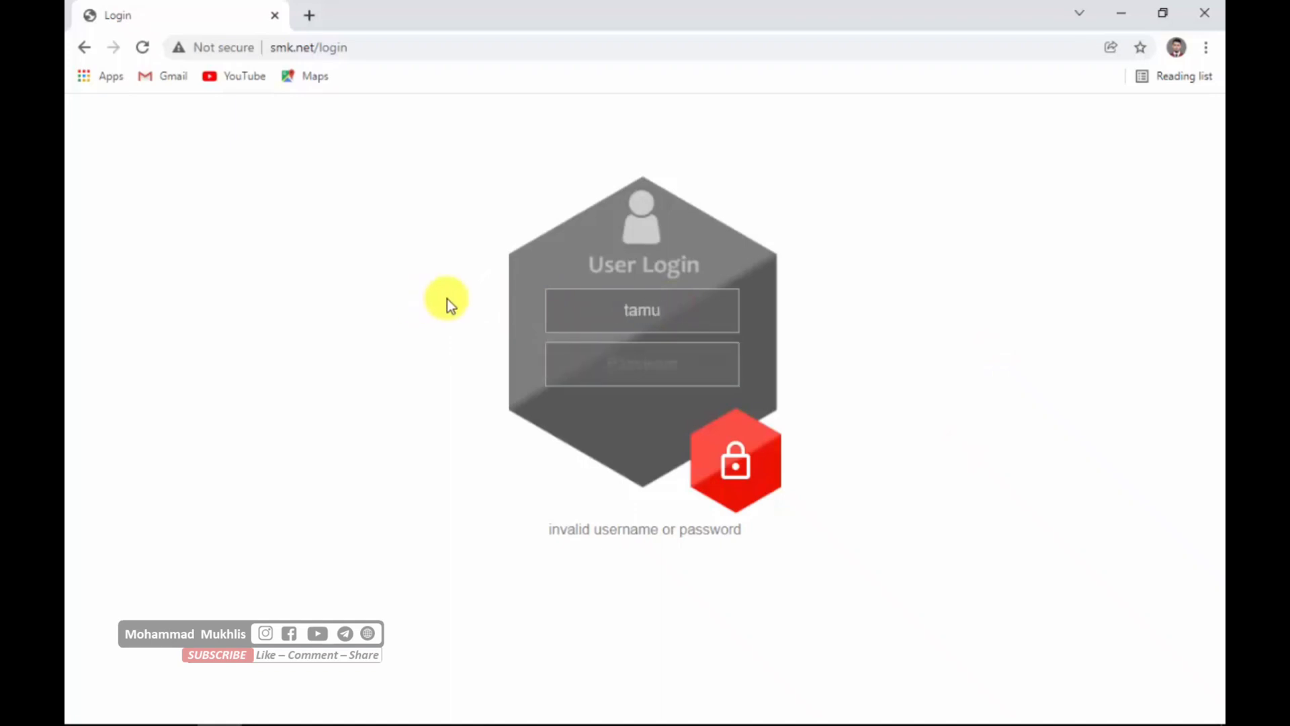
{"action": "left_click", "coordinate": [729, 436]}
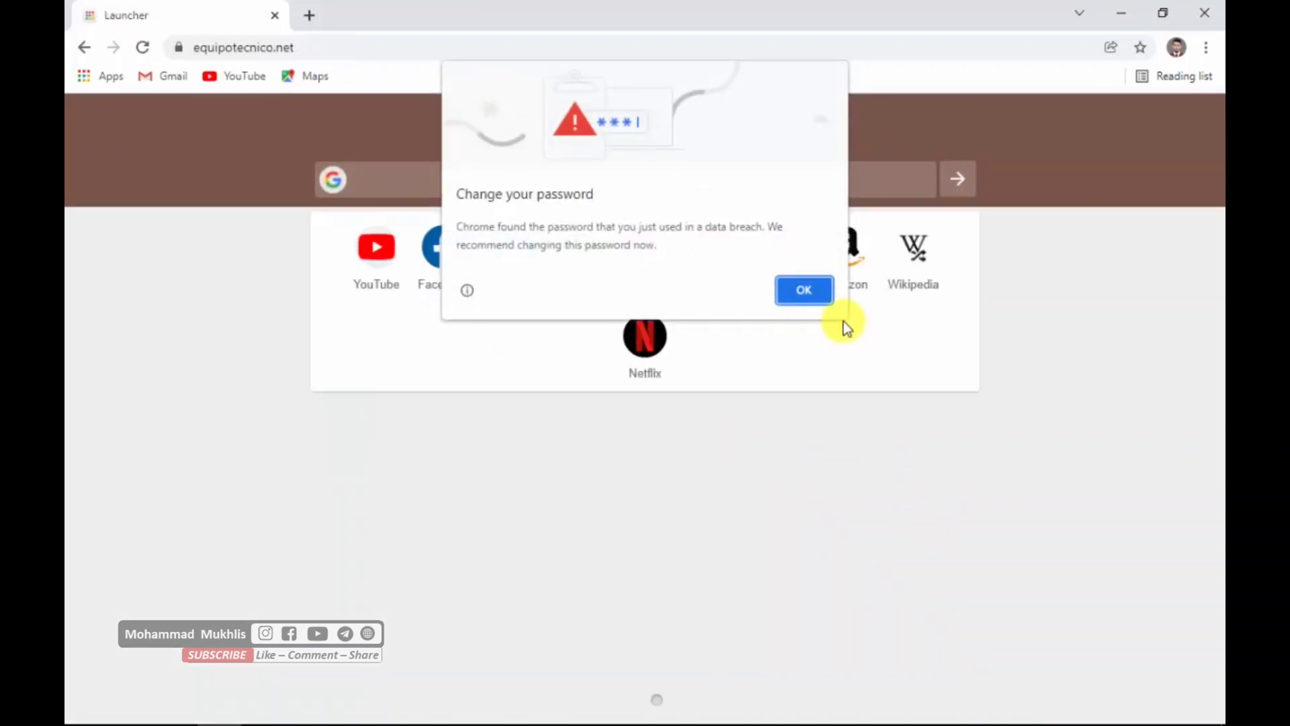
{"action": "left_click", "coordinate": [819, 292]}
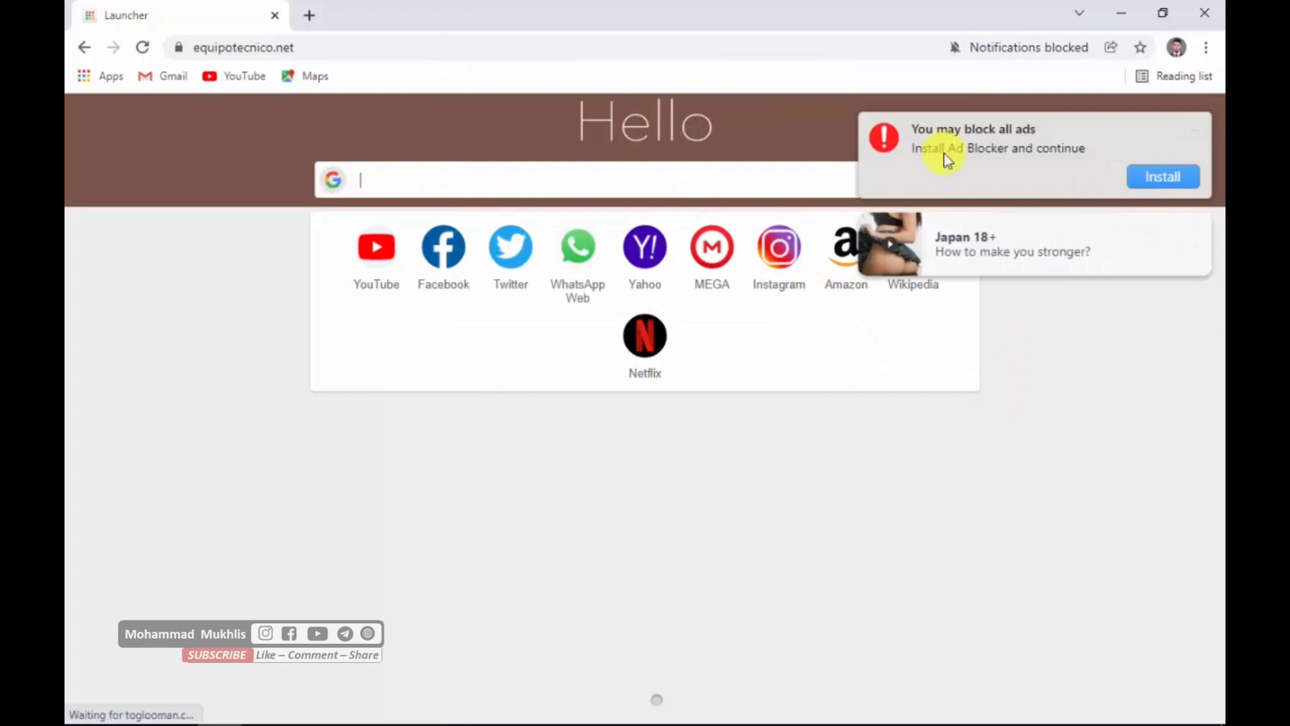
- Replace the Launcher tab with a new tab and search Google for speedtest
{"action": "left_click", "coordinate": [304, 16]}
{"action": "left_click", "coordinate": [268, 15]}
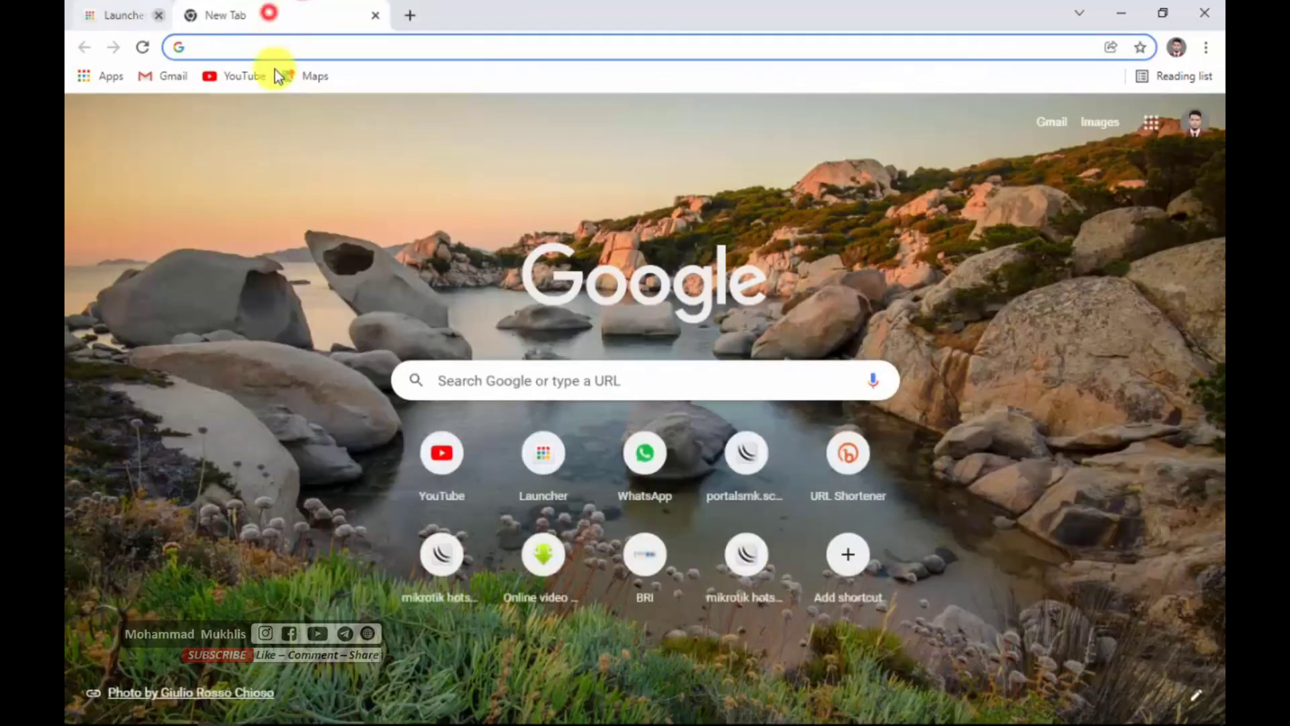
{"action": "type", "text": "spe"}
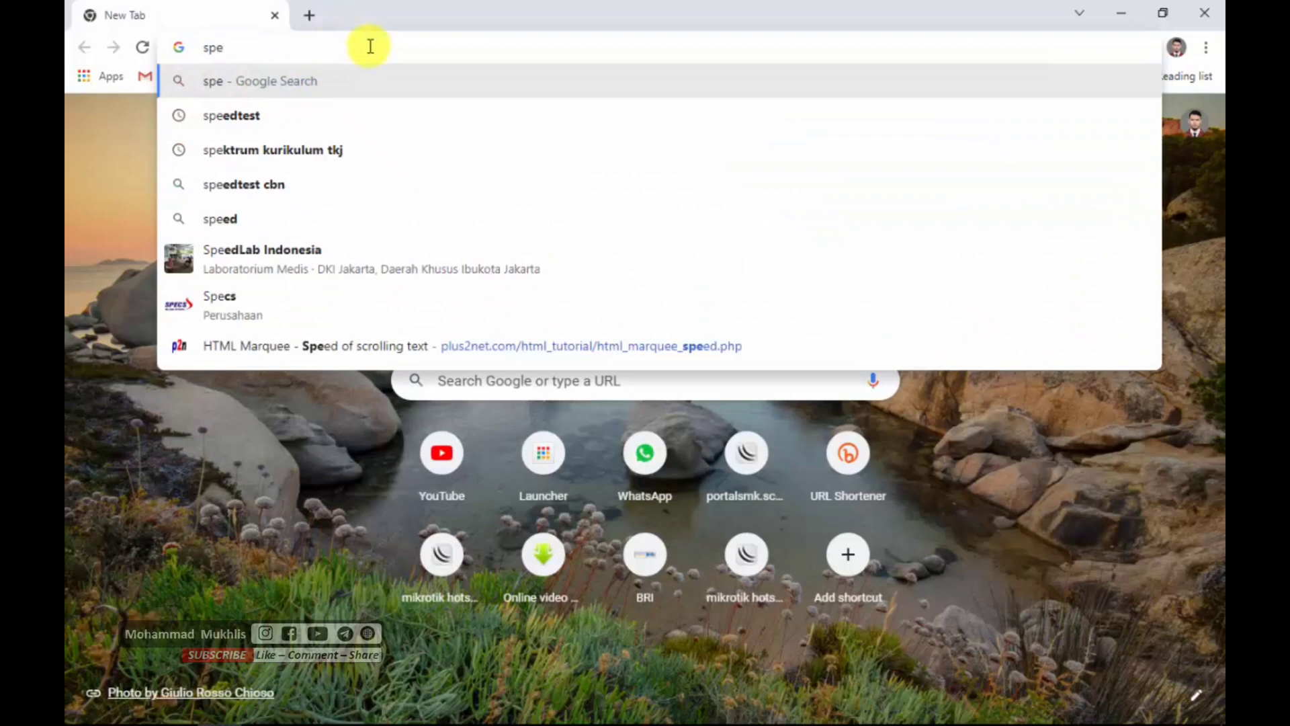
{"action": "key", "text": "Down"}
{"action": "key", "text": "Return"}
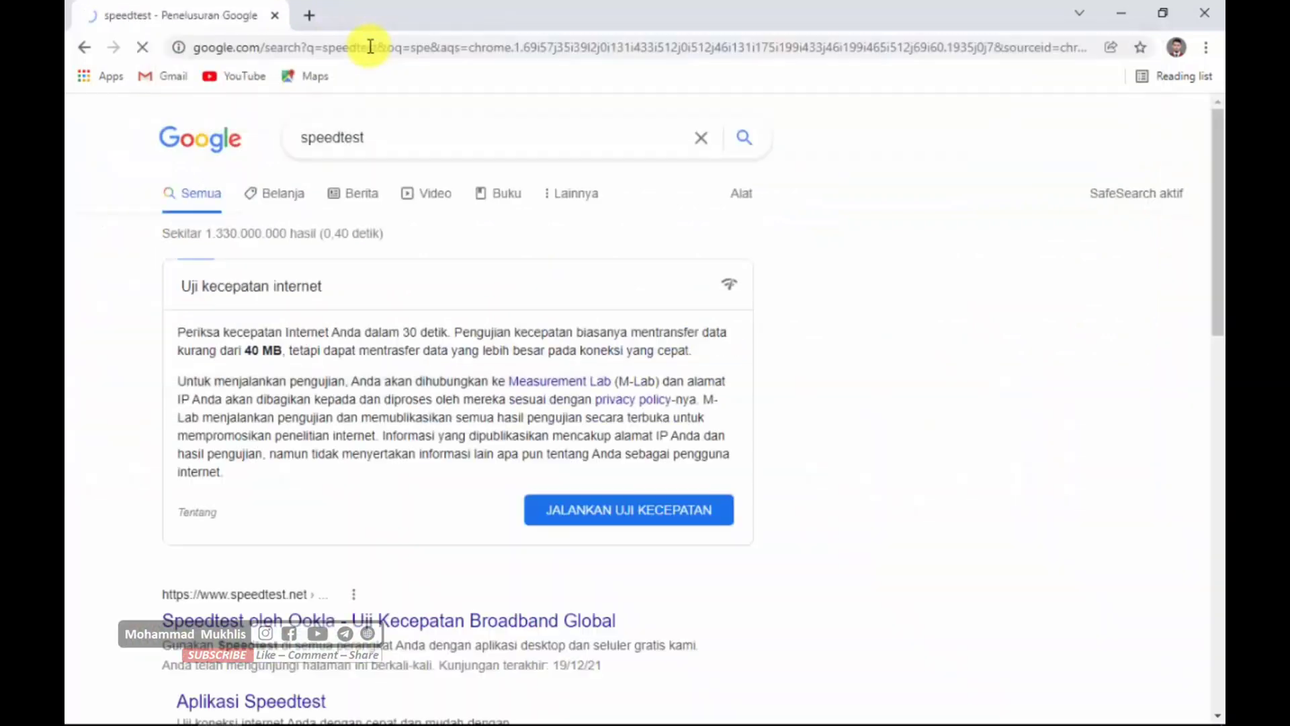
- Open the Speedtest by Ookla site from the search results, dismissing the translation offer, and start the speed test
{"action": "scroll", "coordinate": [343, 397], "scroll_direction": "down", "scroll_amount": 4}
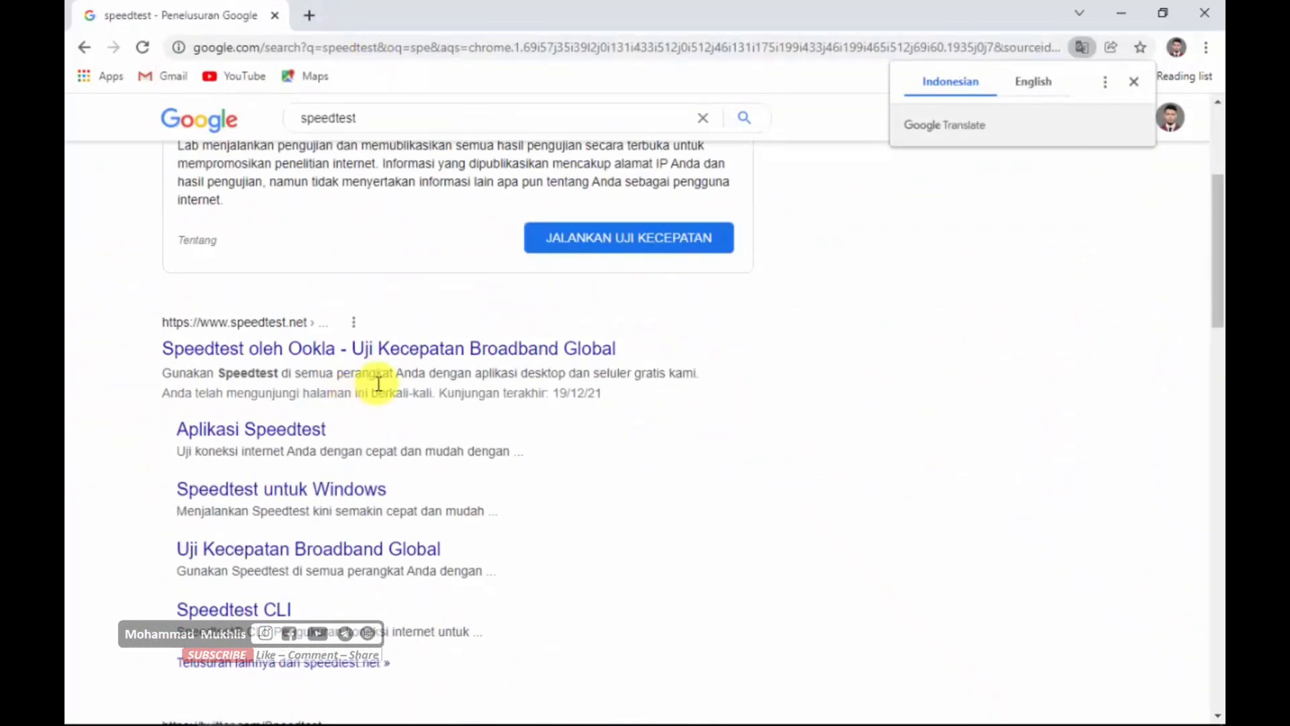
{"action": "left_click", "coordinate": [1132, 86]}
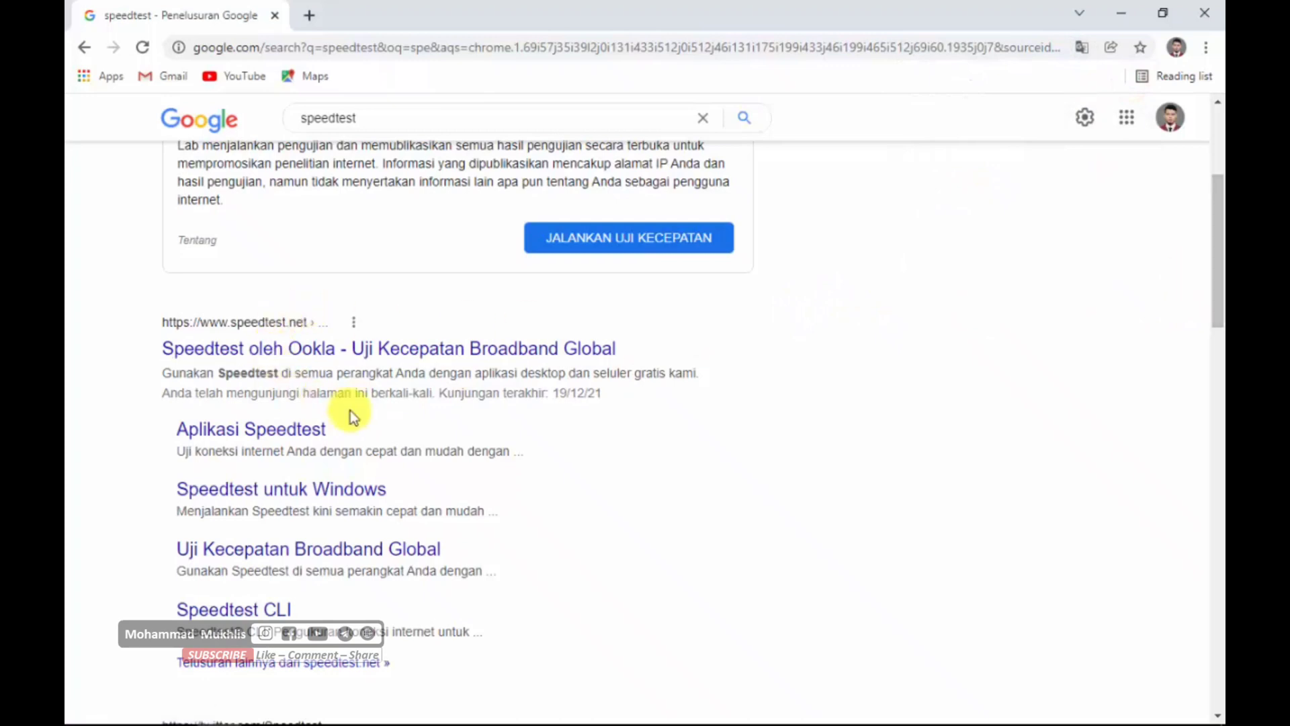
{"action": "scroll", "coordinate": [352, 420], "scroll_direction": "down", "scroll_amount": 3}
{"action": "scroll", "coordinate": [358, 432], "scroll_direction": "up", "scroll_amount": 3}
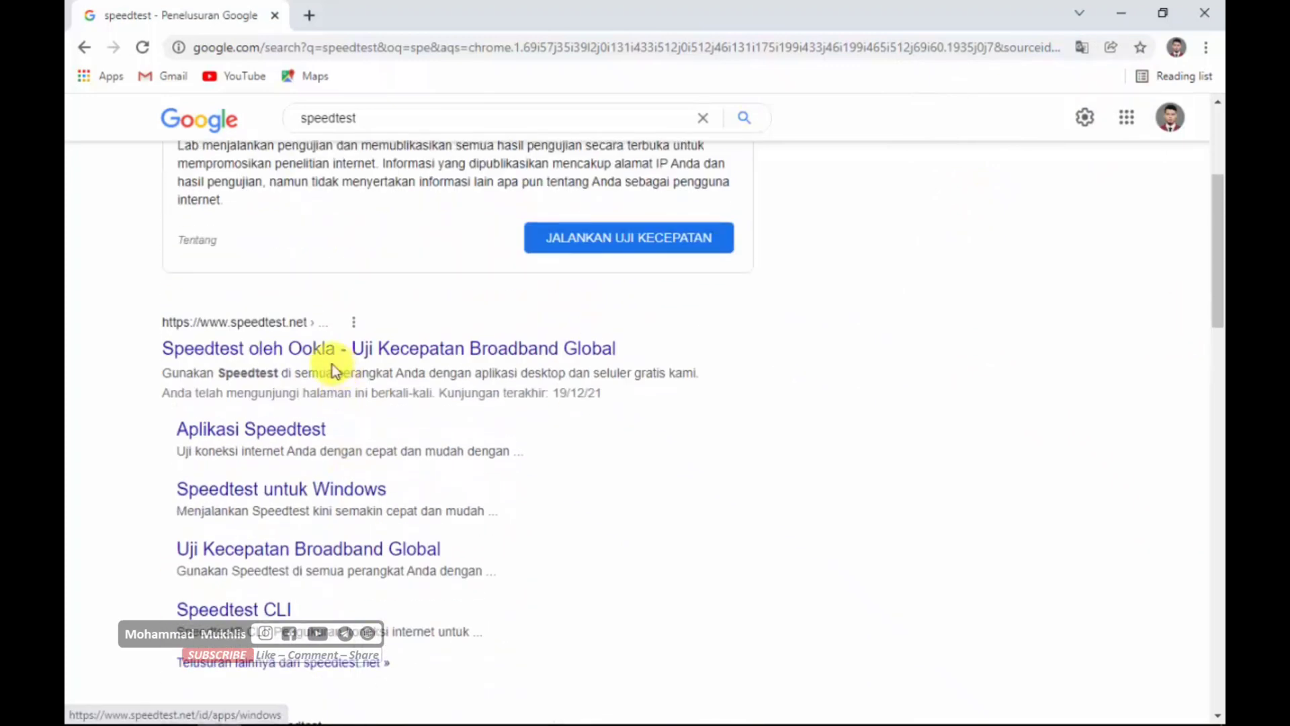
{"action": "left_click", "coordinate": [310, 356]}
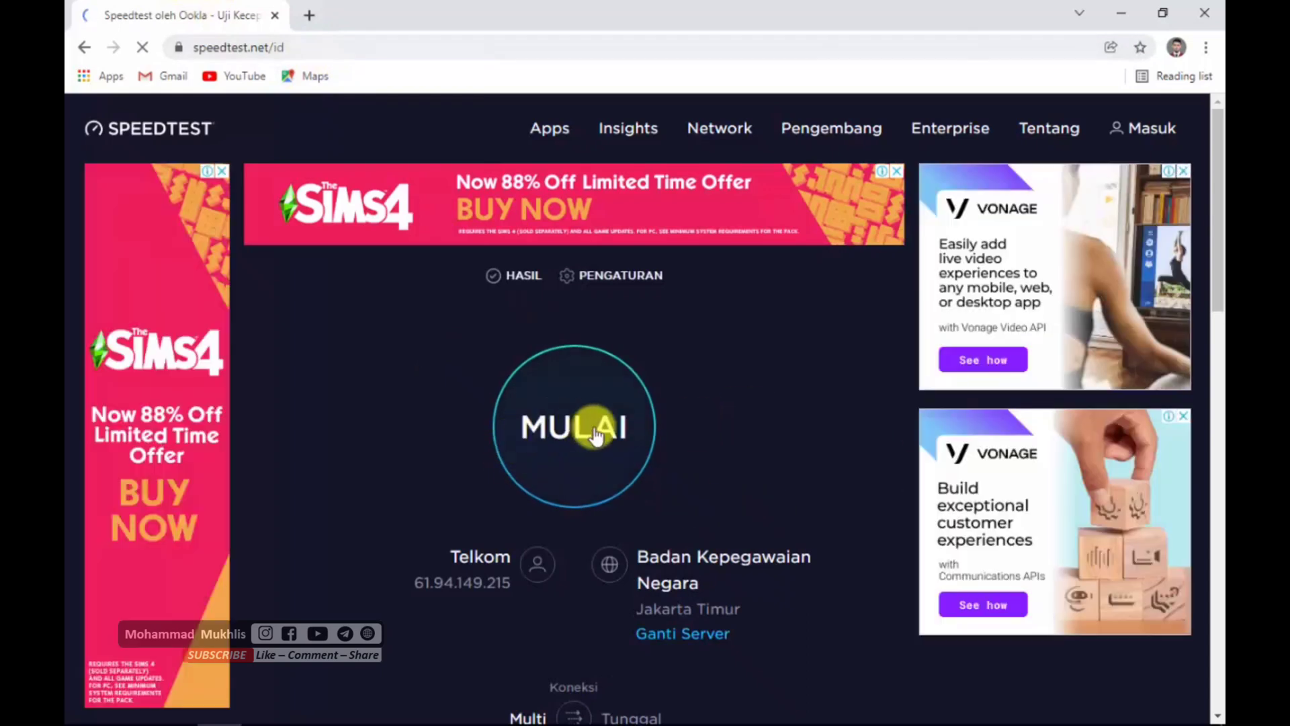
{"action": "left_click", "coordinate": [591, 426]}
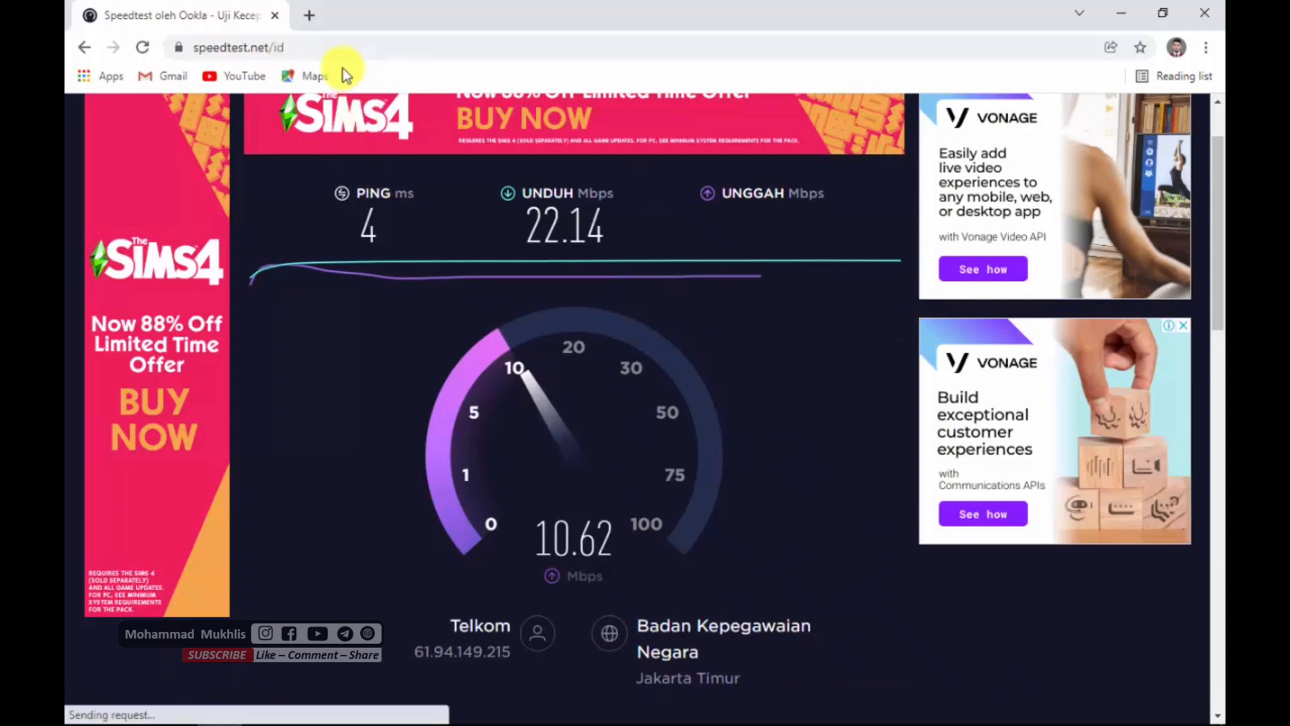
- Open a new tab and try to load the hotspot page smk.net, entering the address again for a second attempt
{"action": "left_click", "coordinate": [320, 44]}
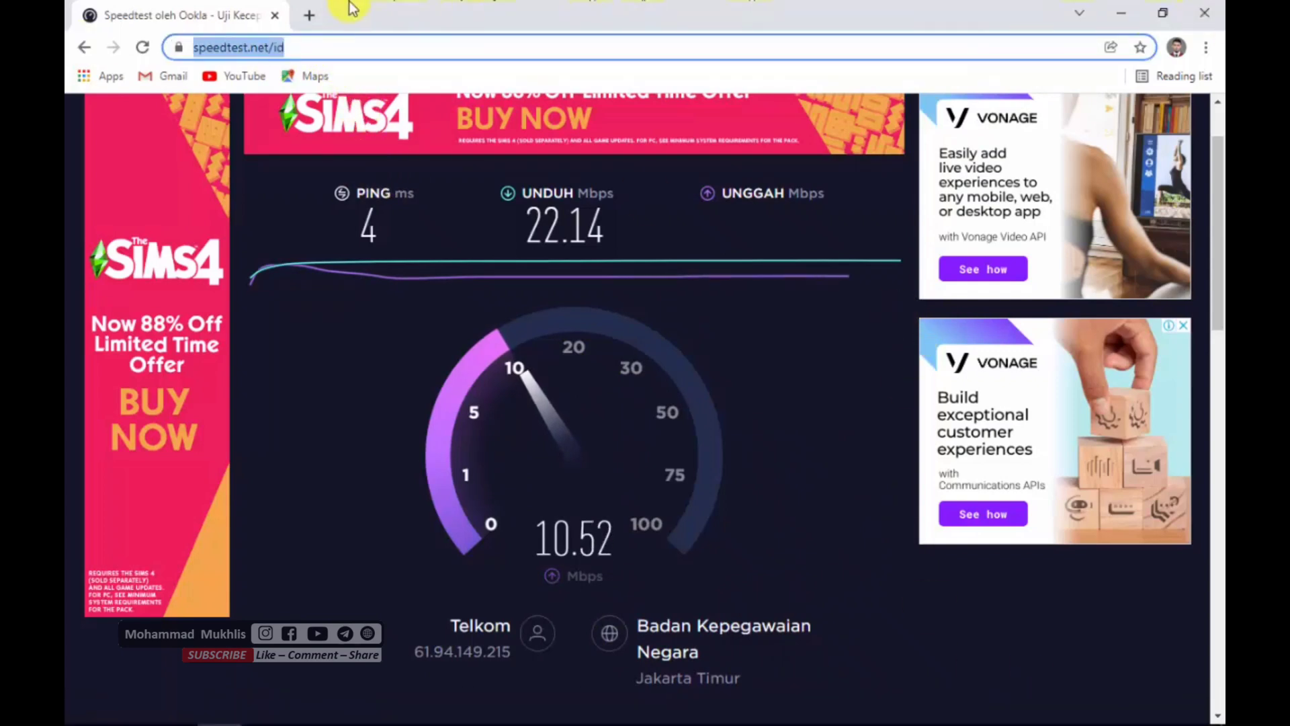
{"action": "left_click", "coordinate": [307, 16]}
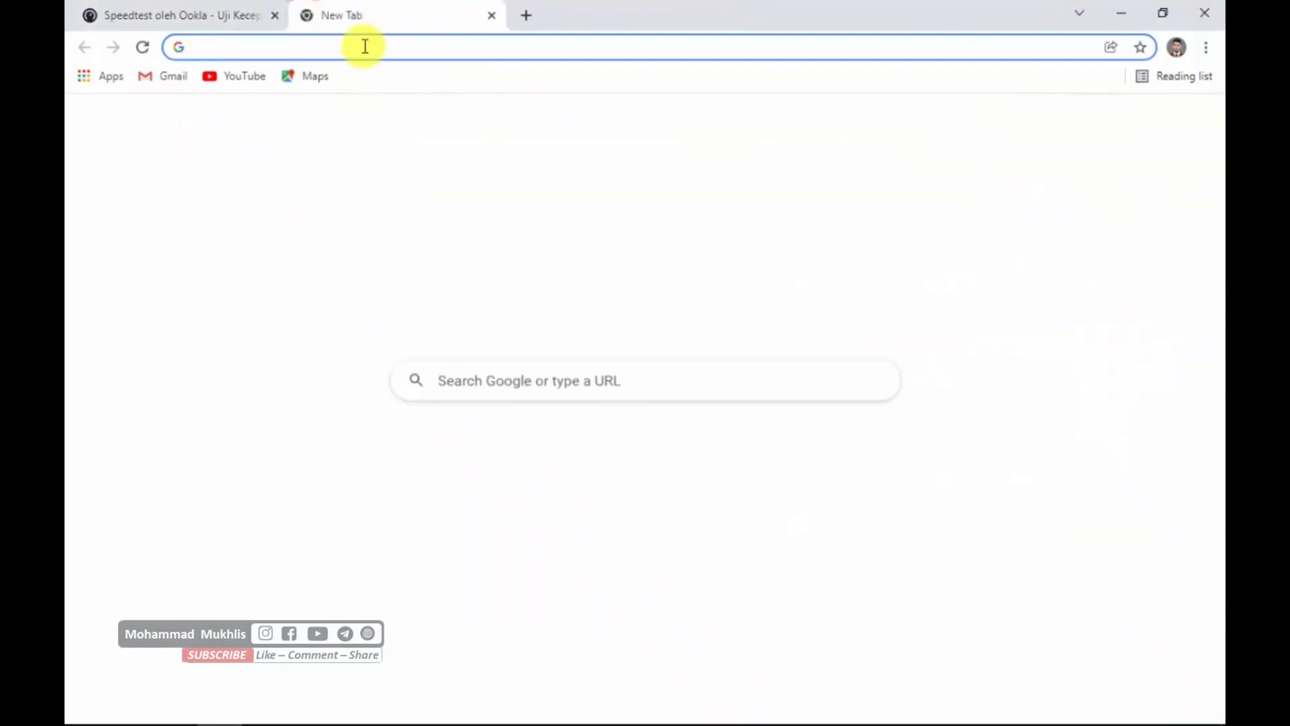
{"action": "type", "text": "sm"}
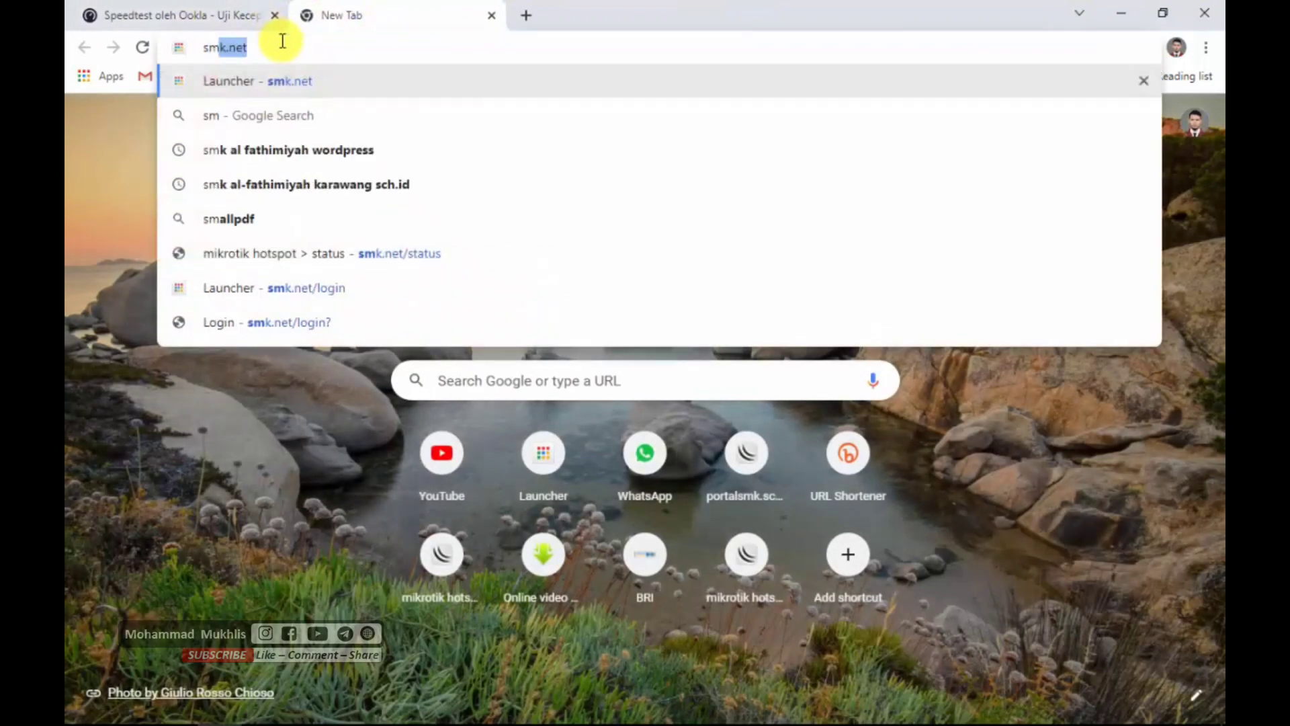
{"action": "type", "text": "k.net"}
{"action": "key", "text": "Return"}
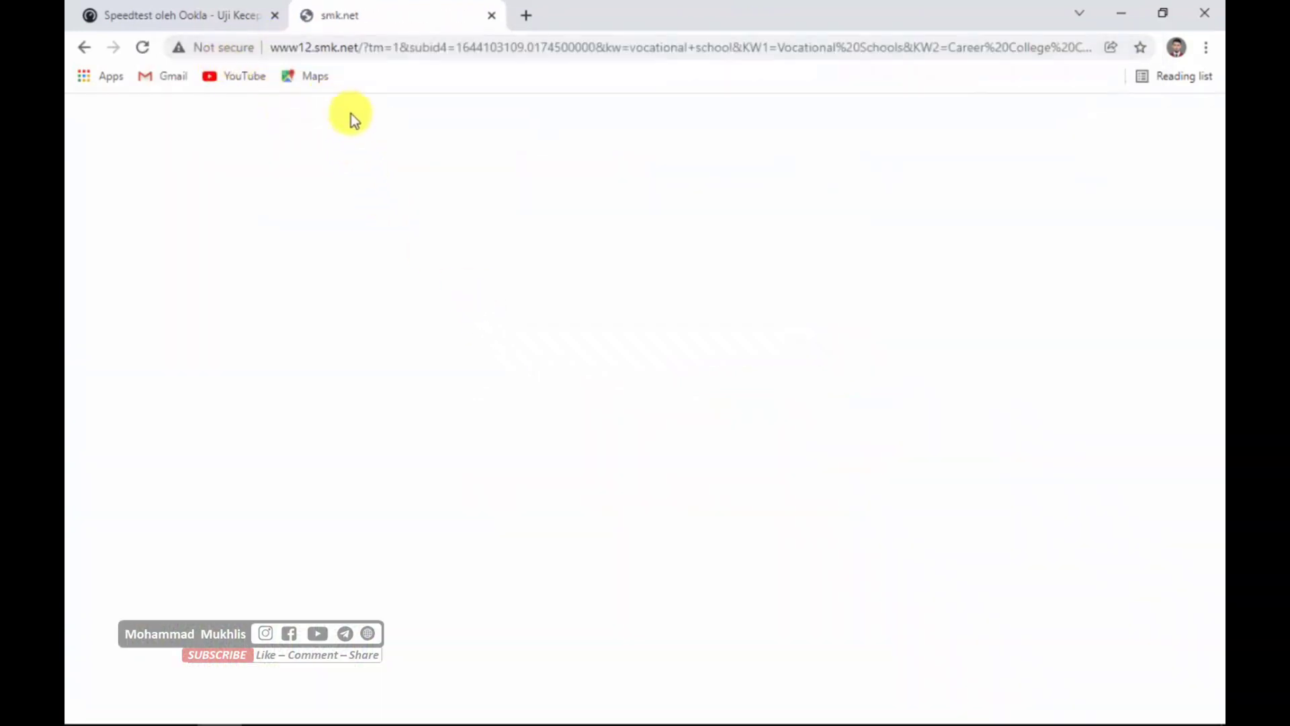
{"action": "left_click", "coordinate": [337, 47]}
{"action": "type", "text": "sm"}
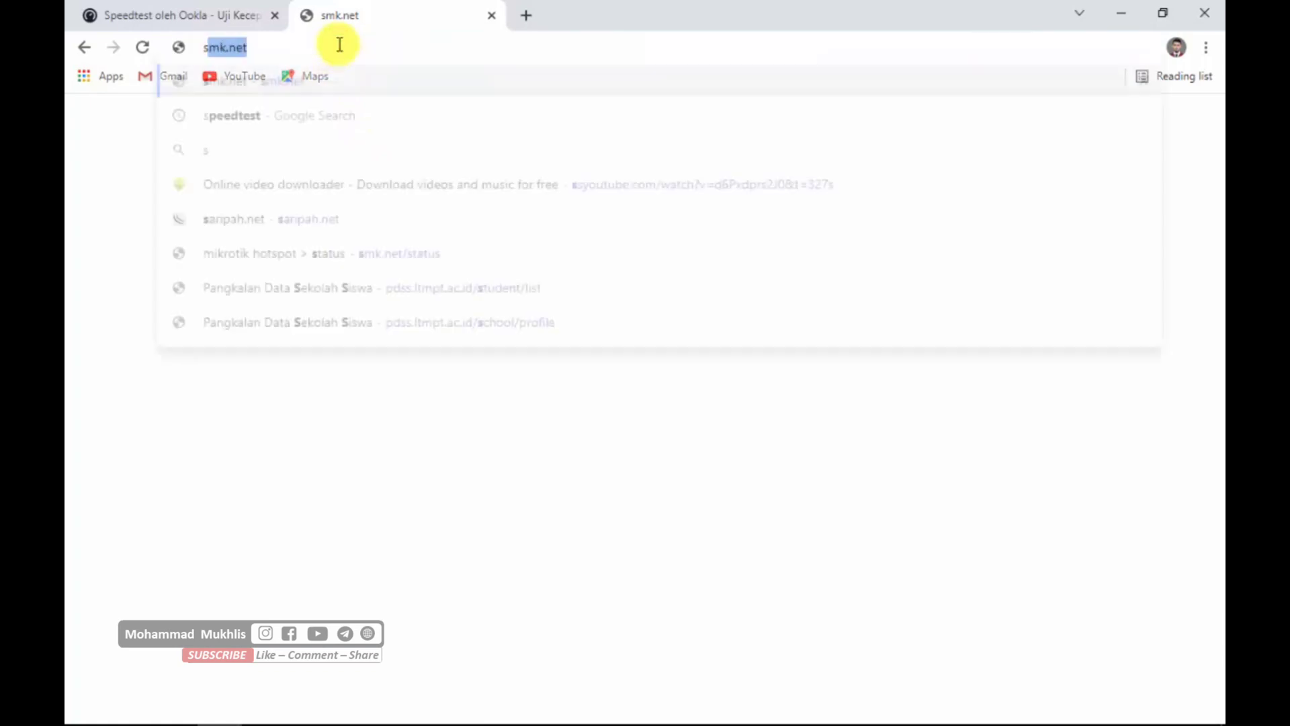
{"action": "type", "text": "k.net"}
{"action": "key", "text": "Return"}
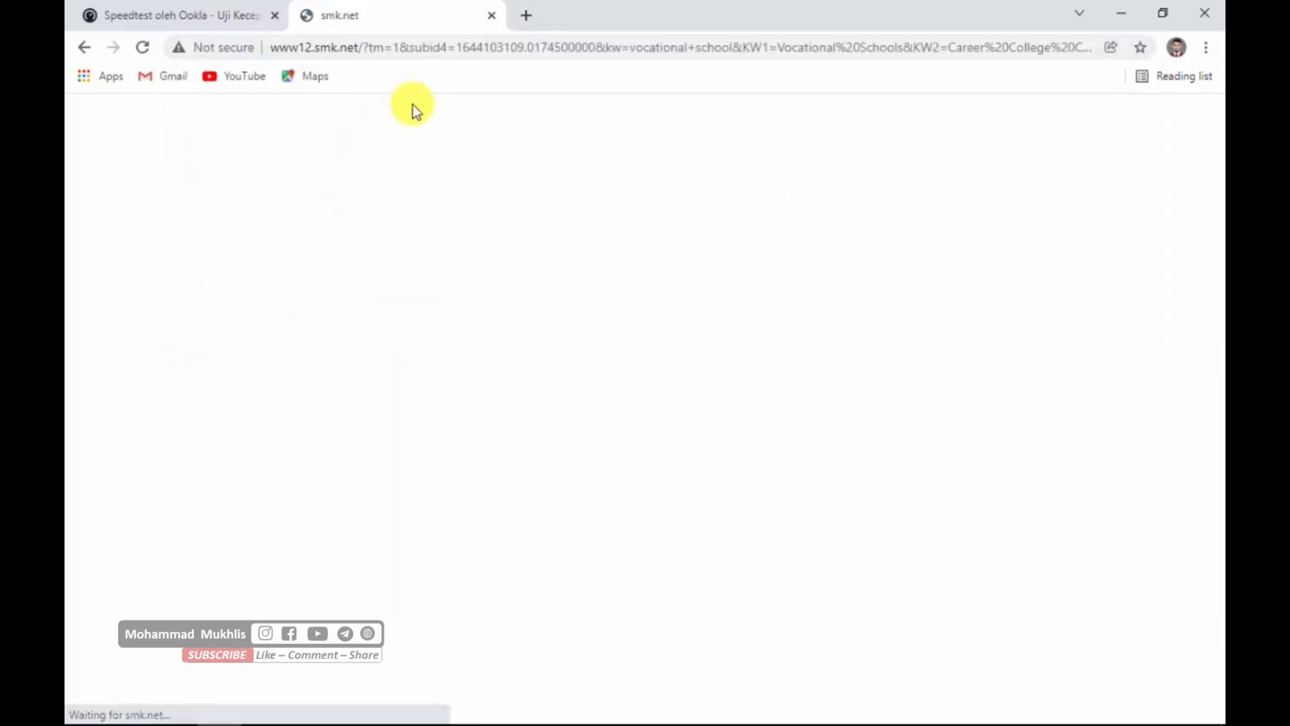
- Check the finished speed test result, return to the hotspot tab, and try once more to load smk.net
{"action": "left_click", "coordinate": [230, 14]}
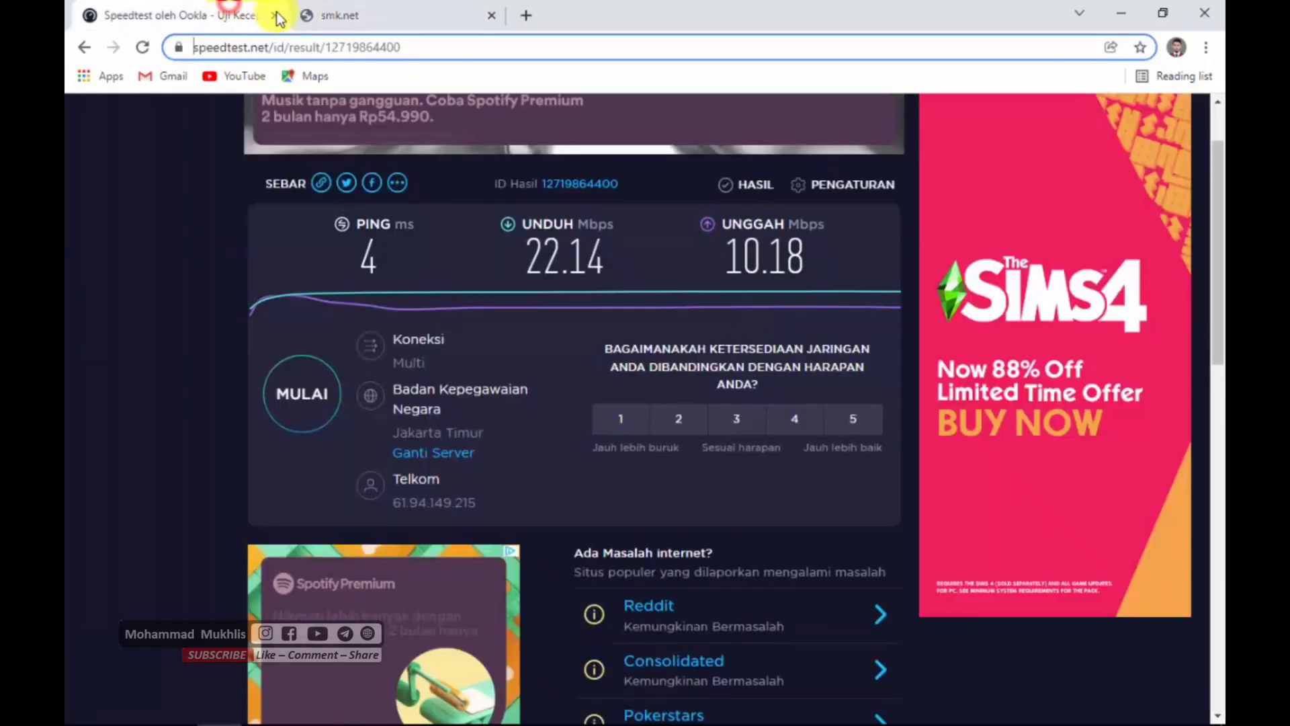
{"action": "left_click", "coordinate": [370, 16]}
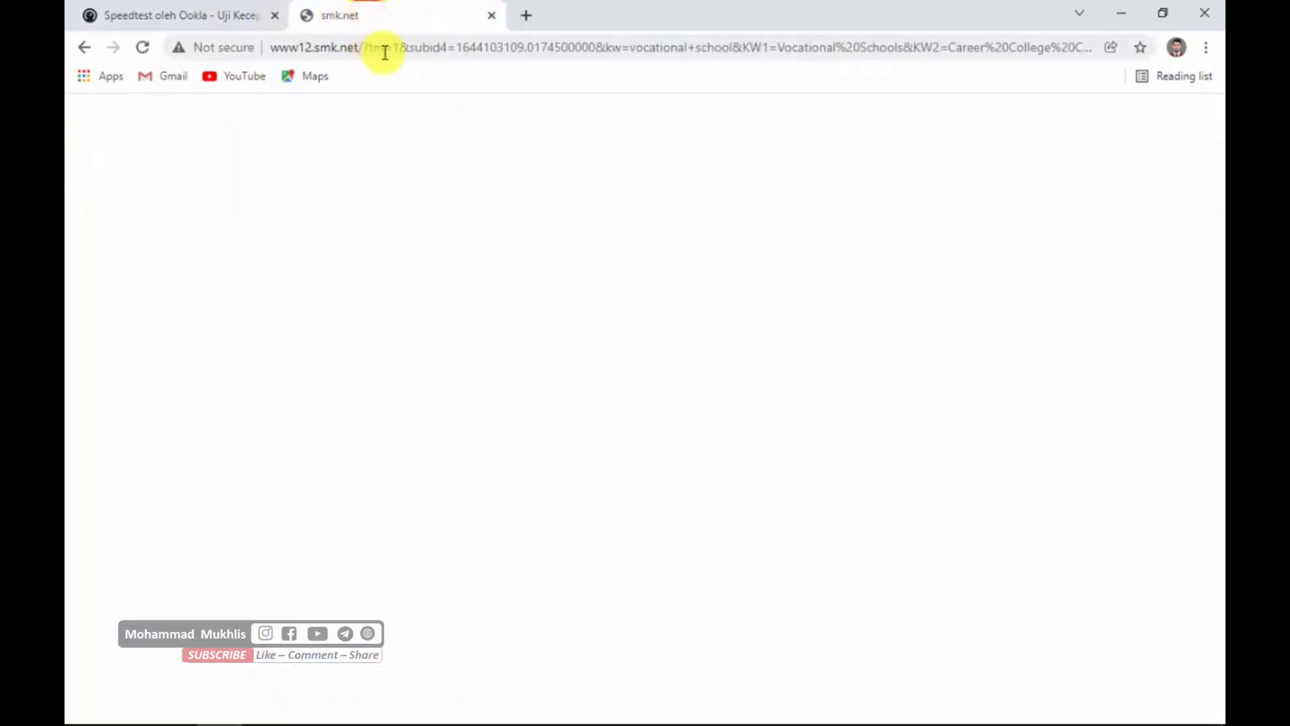
{"action": "left_click", "coordinate": [440, 49]}
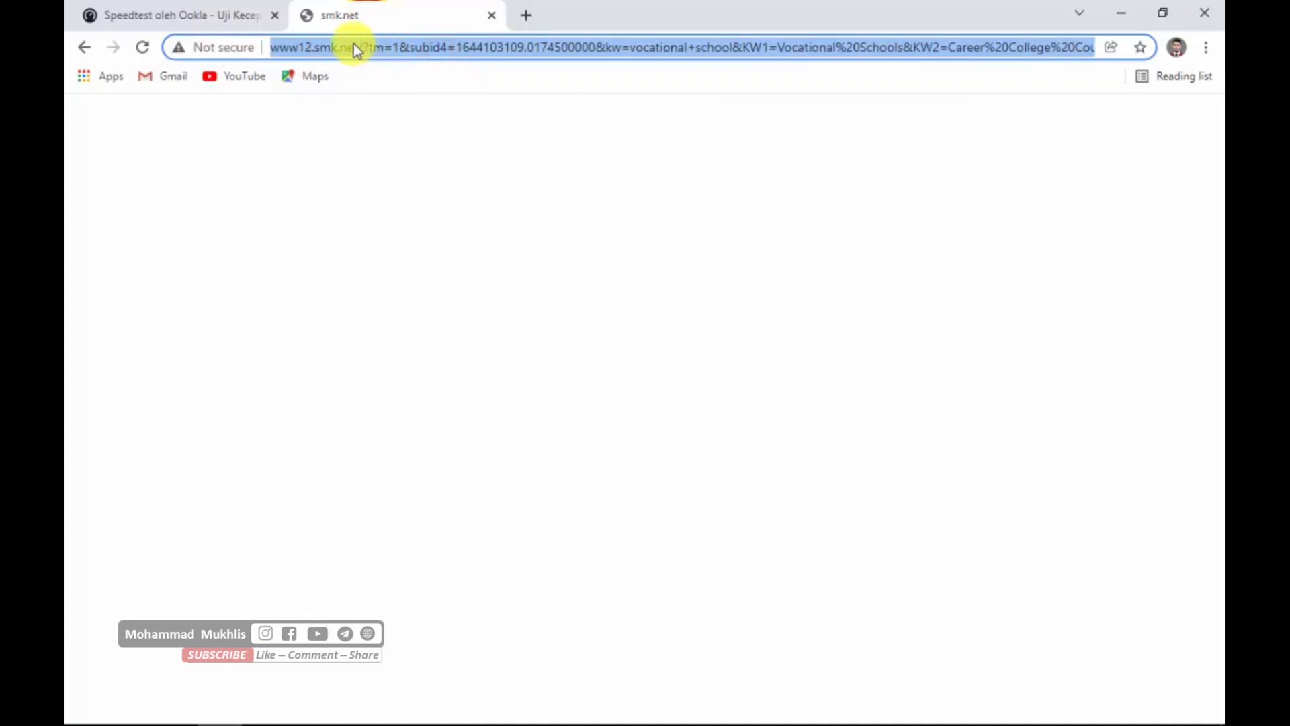
{"action": "type", "text": "smk.net"}
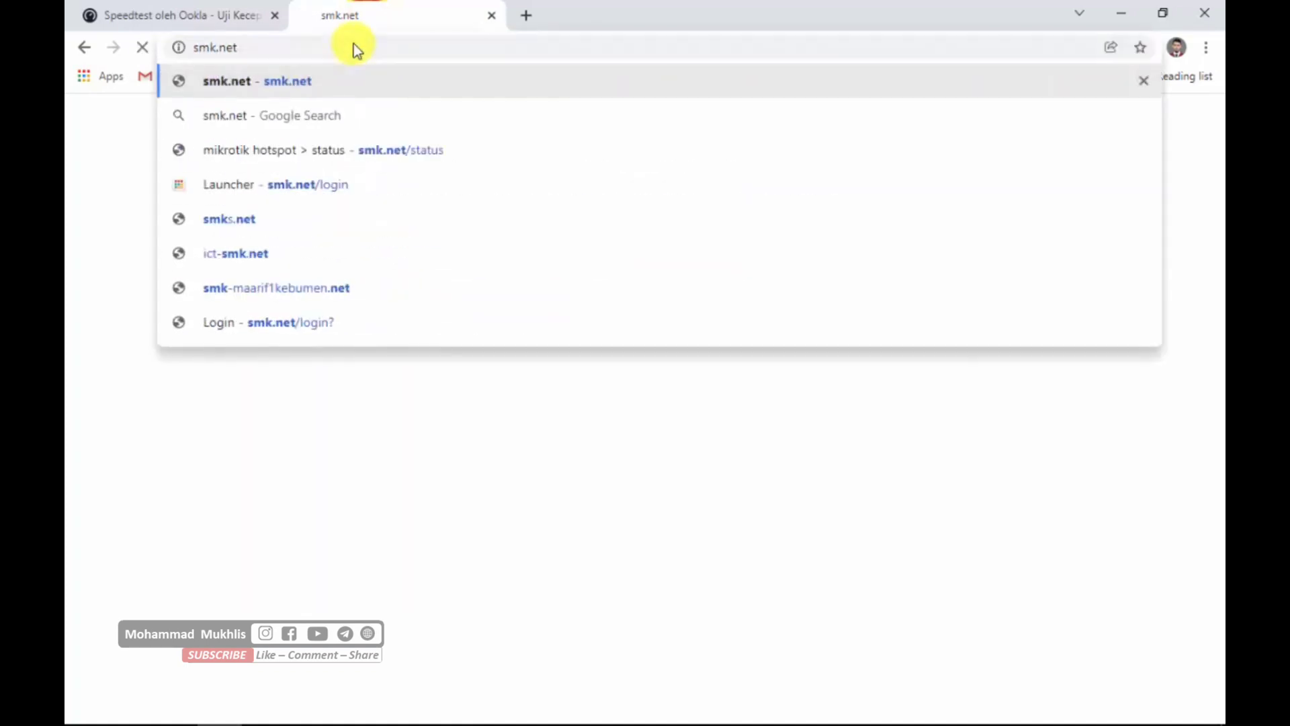
{"action": "key", "text": "Return"}
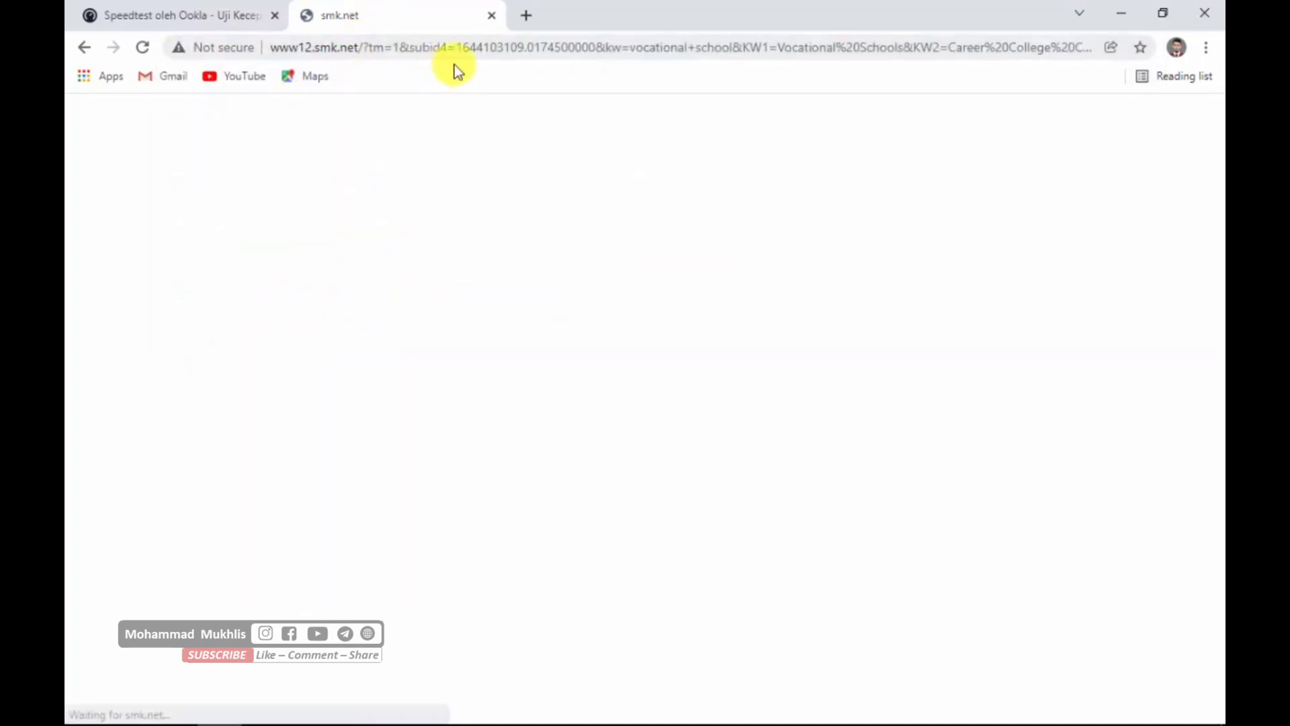
- Switch to WinBox, open the IP Hotspot window, and view the user profiles and active users
{"action": "mouse_move", "coordinate": [671, 716]}
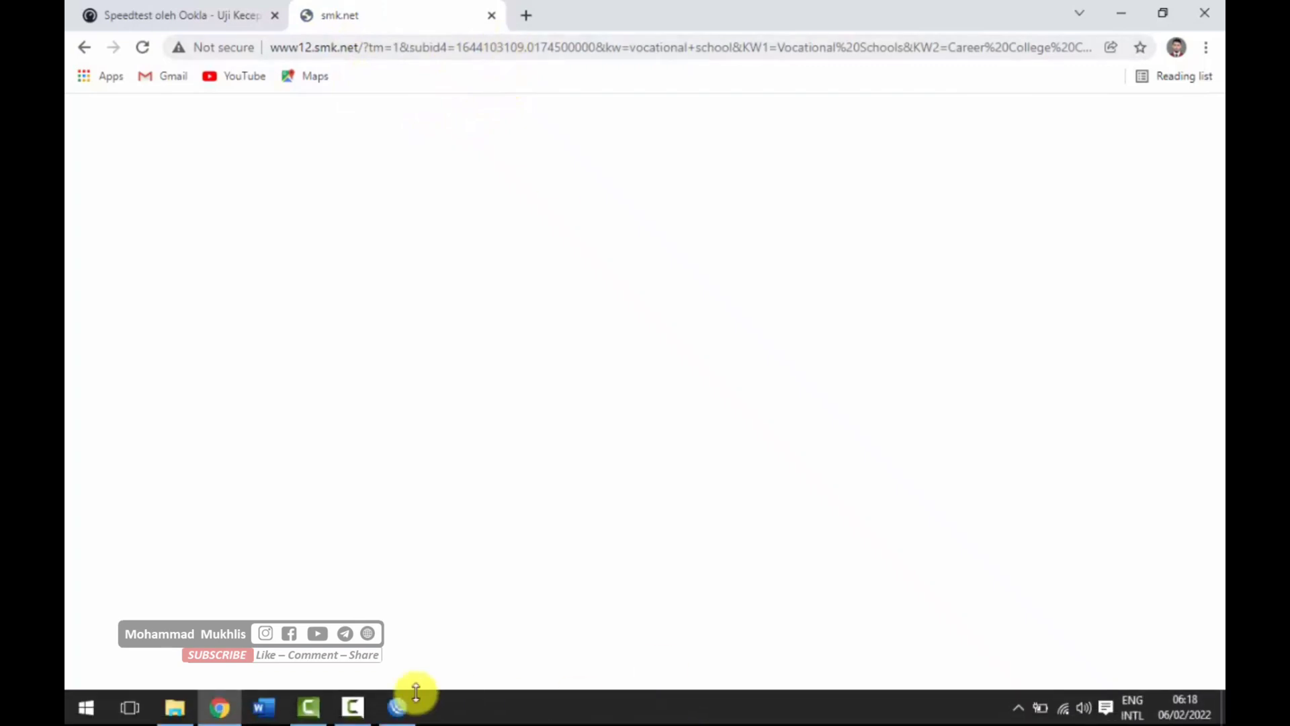
{"action": "left_click", "coordinate": [384, 711]}
{"action": "left_click", "coordinate": [114, 222]}
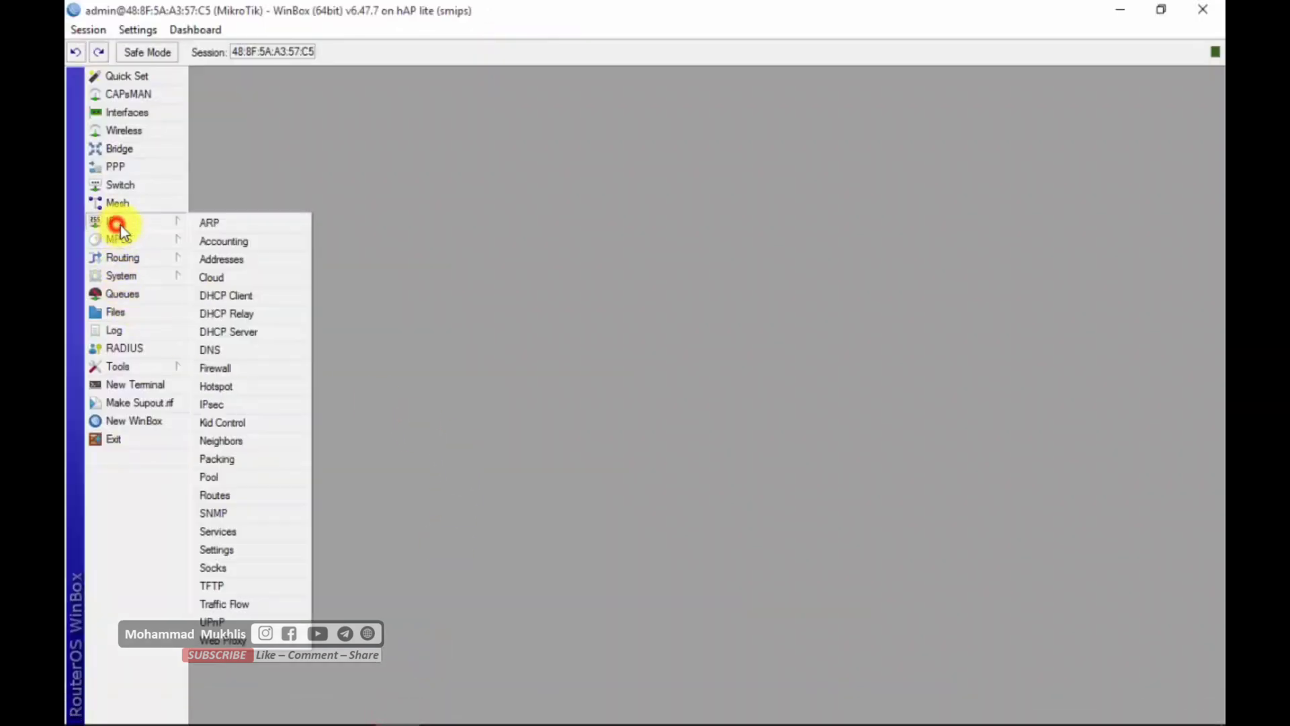
{"action": "left_click", "coordinate": [247, 386]}
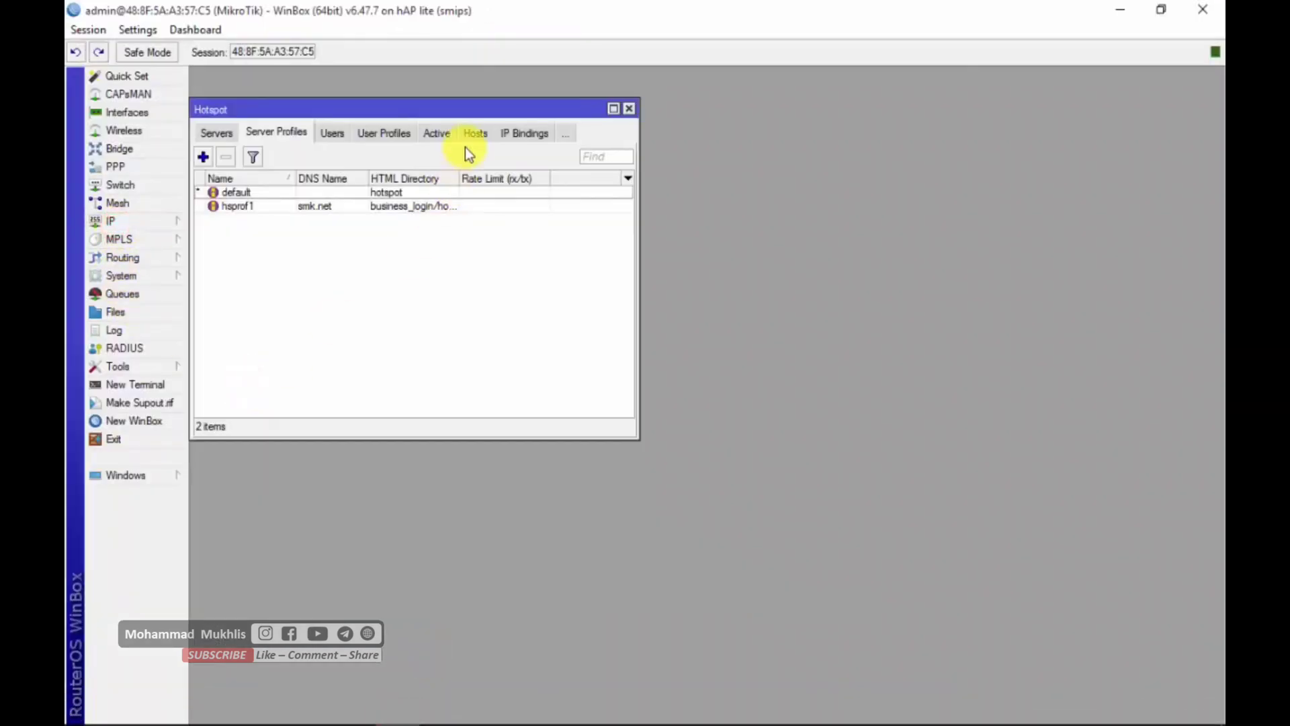
{"action": "left_click", "coordinate": [383, 133]}
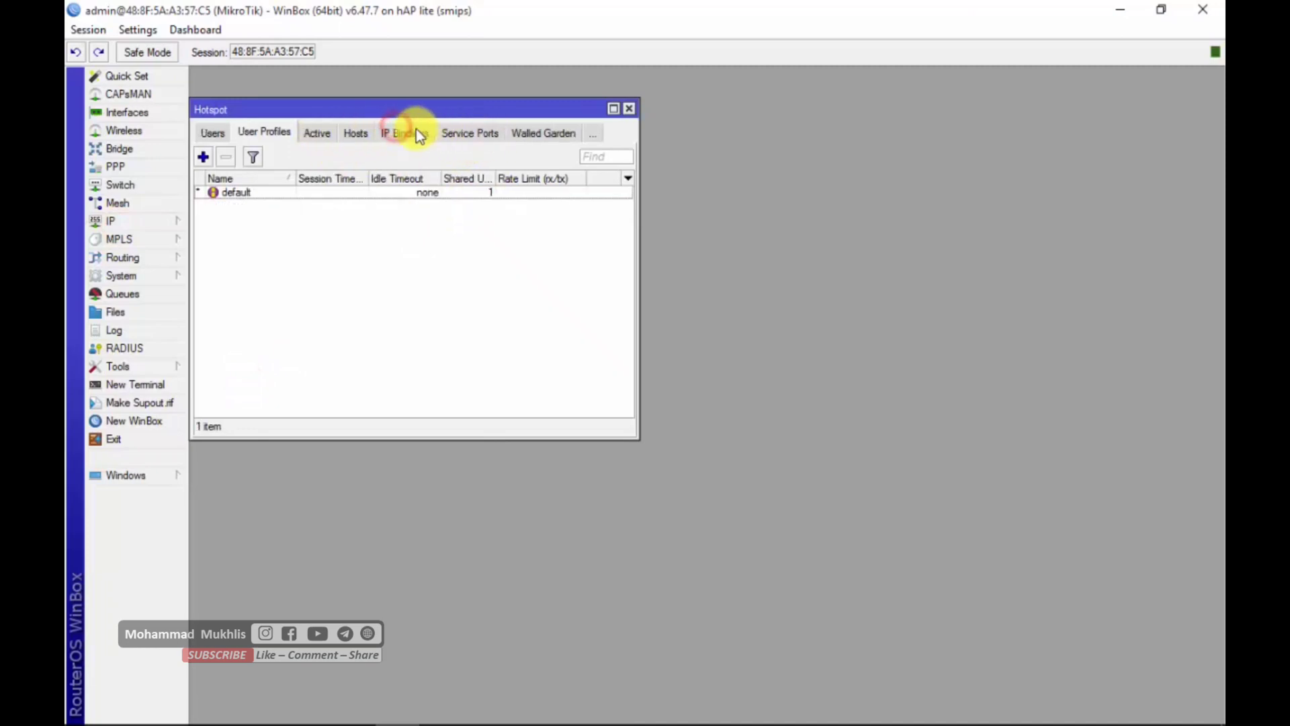
{"action": "left_click", "coordinate": [315, 131]}
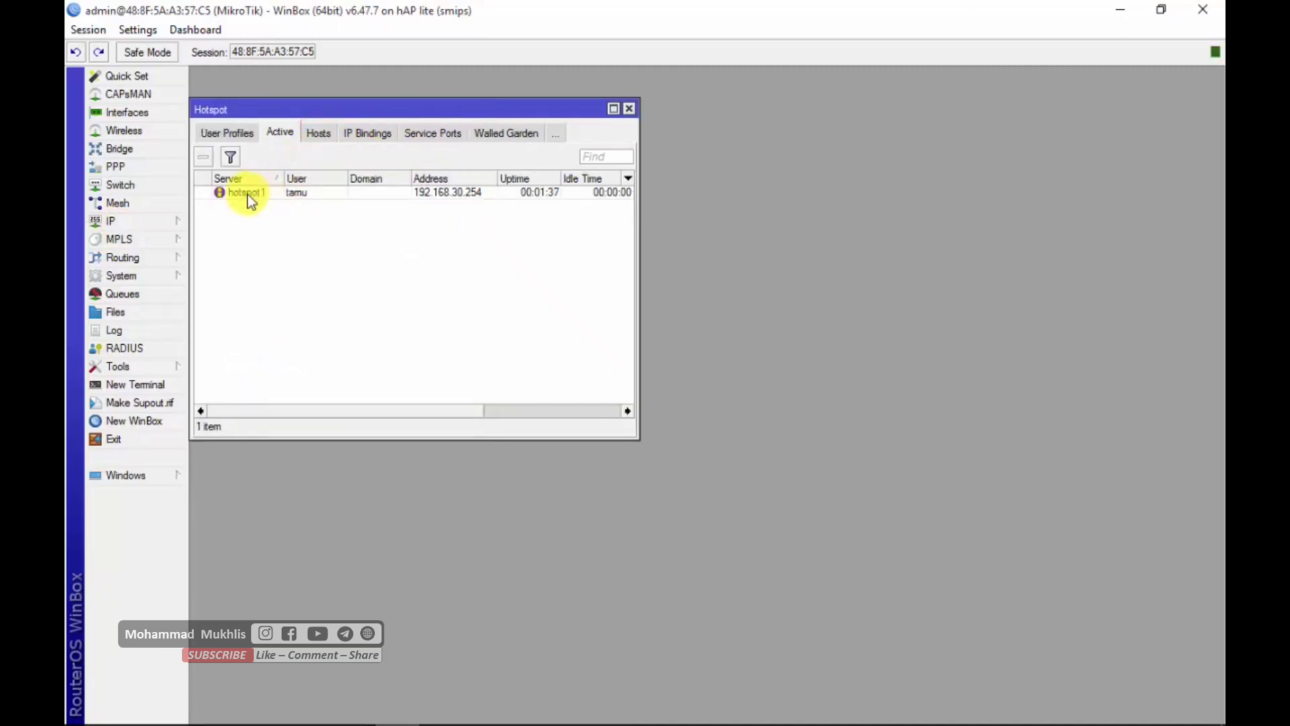
- Delete the hotspot cookie belonging to user tamu
{"action": "left_click", "coordinate": [556, 134]}
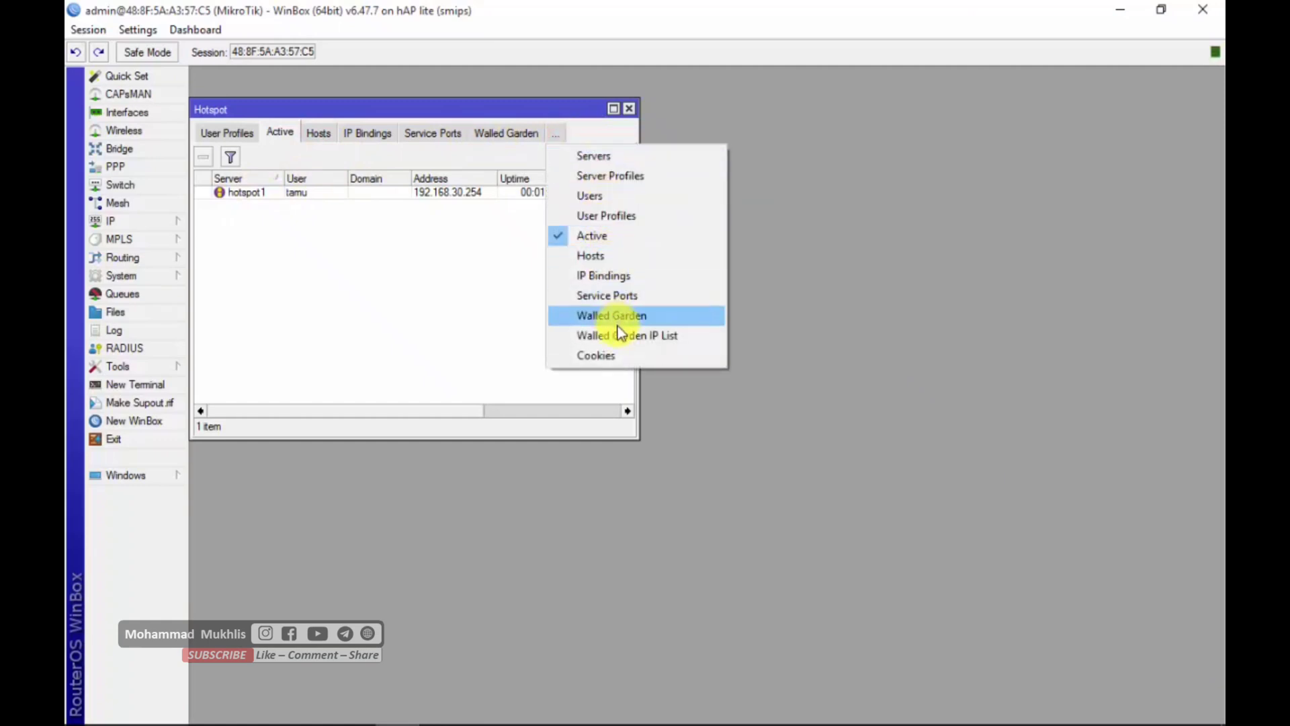
{"action": "left_click", "coordinate": [618, 354]}
{"action": "left_click", "coordinate": [243, 193]}
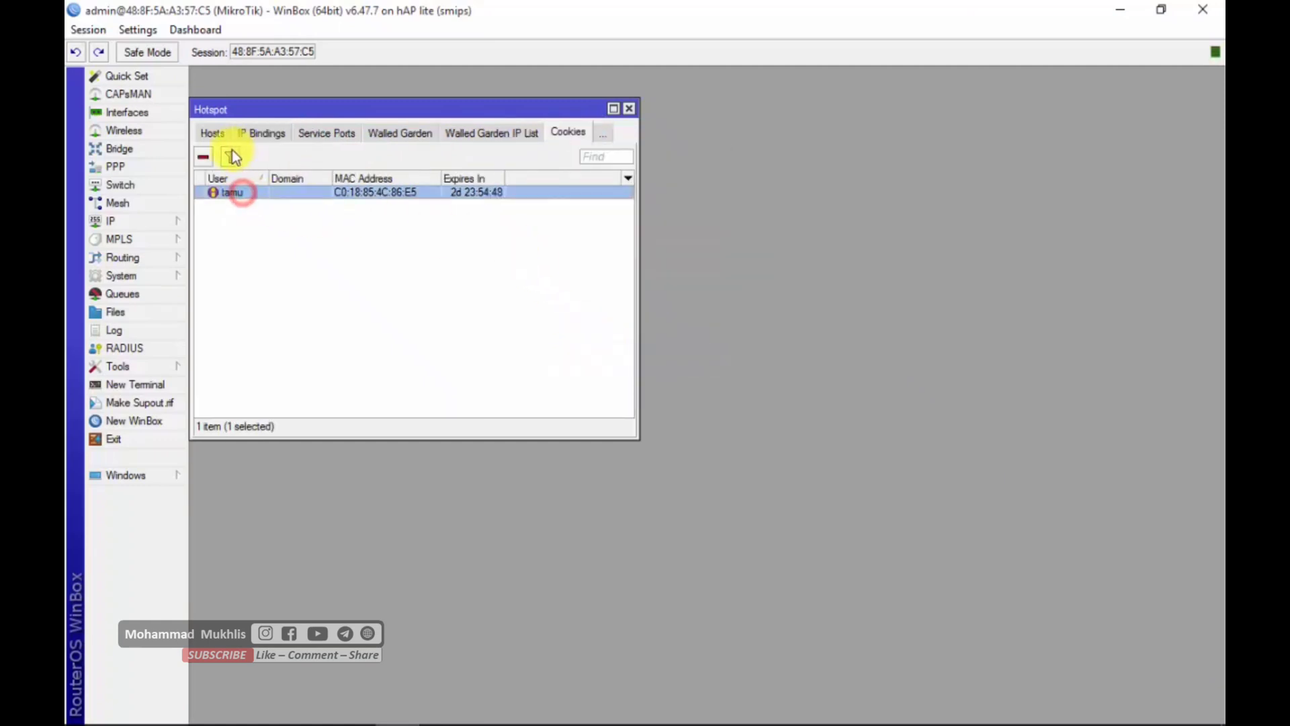
{"action": "left_click", "coordinate": [203, 156]}
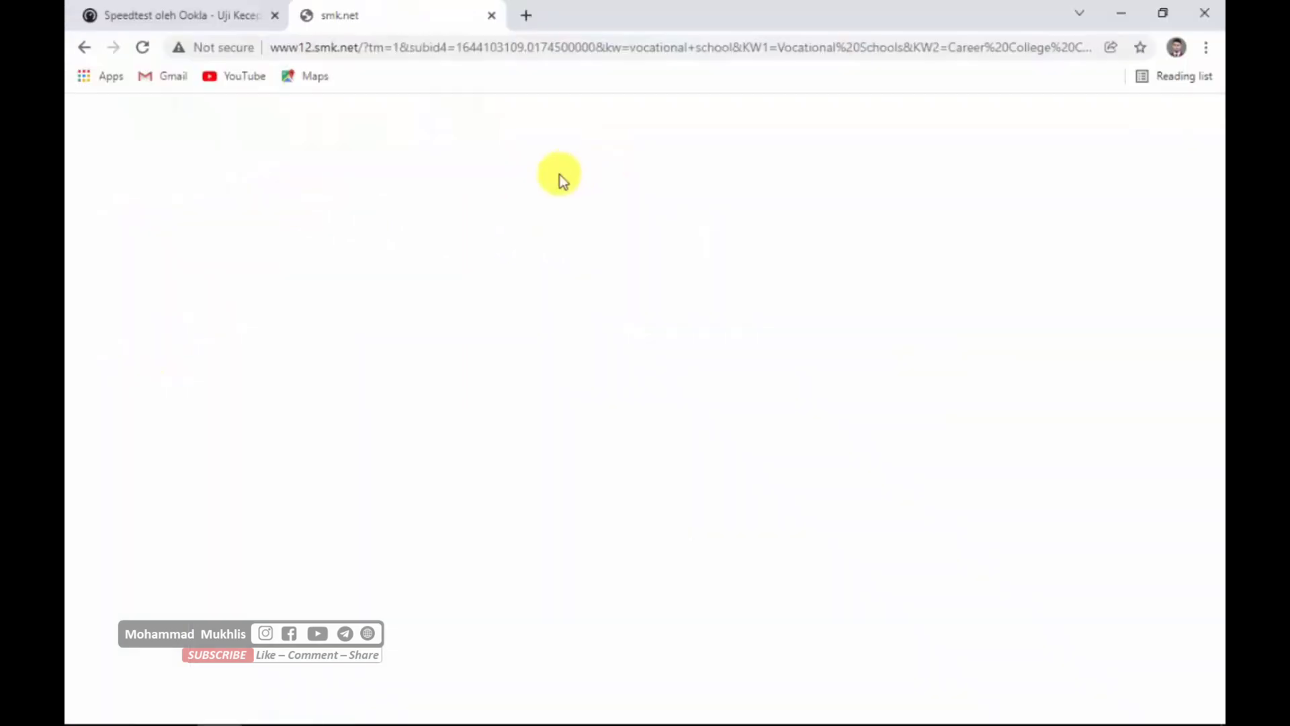
- Switch to Chrome, reload the hotspot tab, and open YouTube to test whether internet access still works
{"action": "left_click", "coordinate": [140, 49]}
{"action": "left_click", "coordinate": [375, 44]}
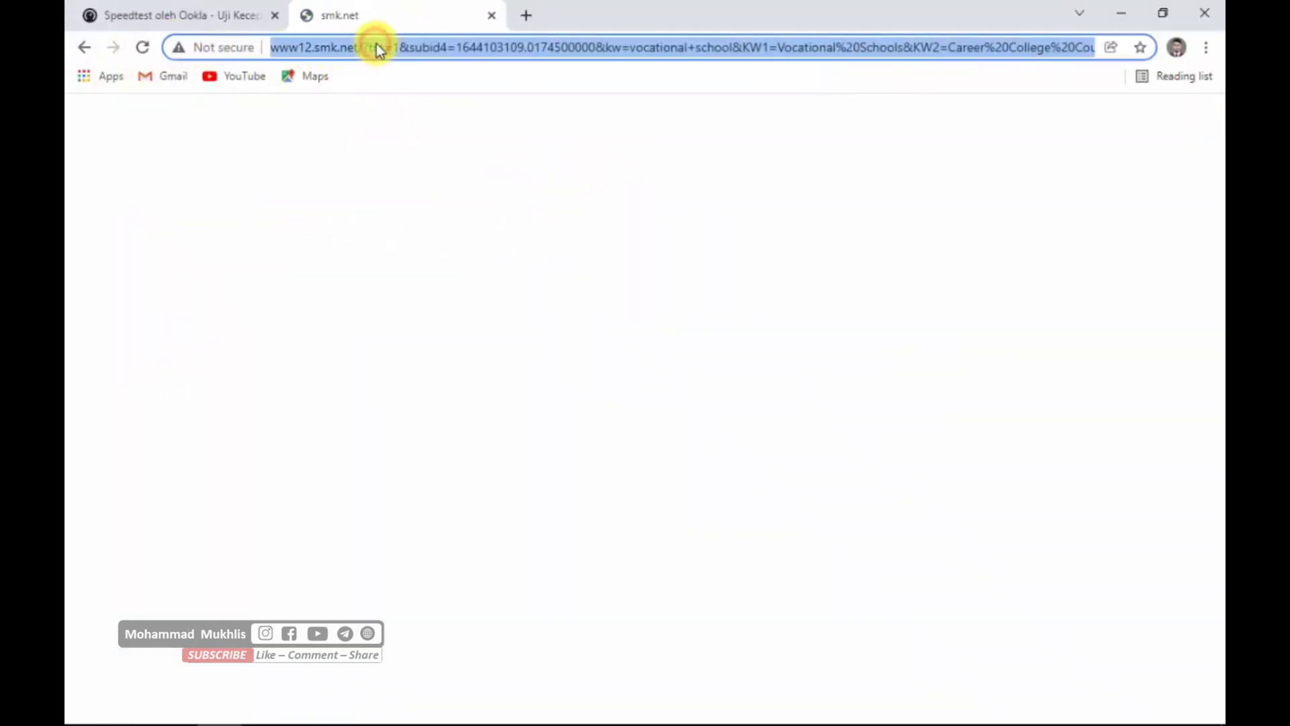
{"action": "type", "text": "youtube.com"}
{"action": "key", "text": "Return"}
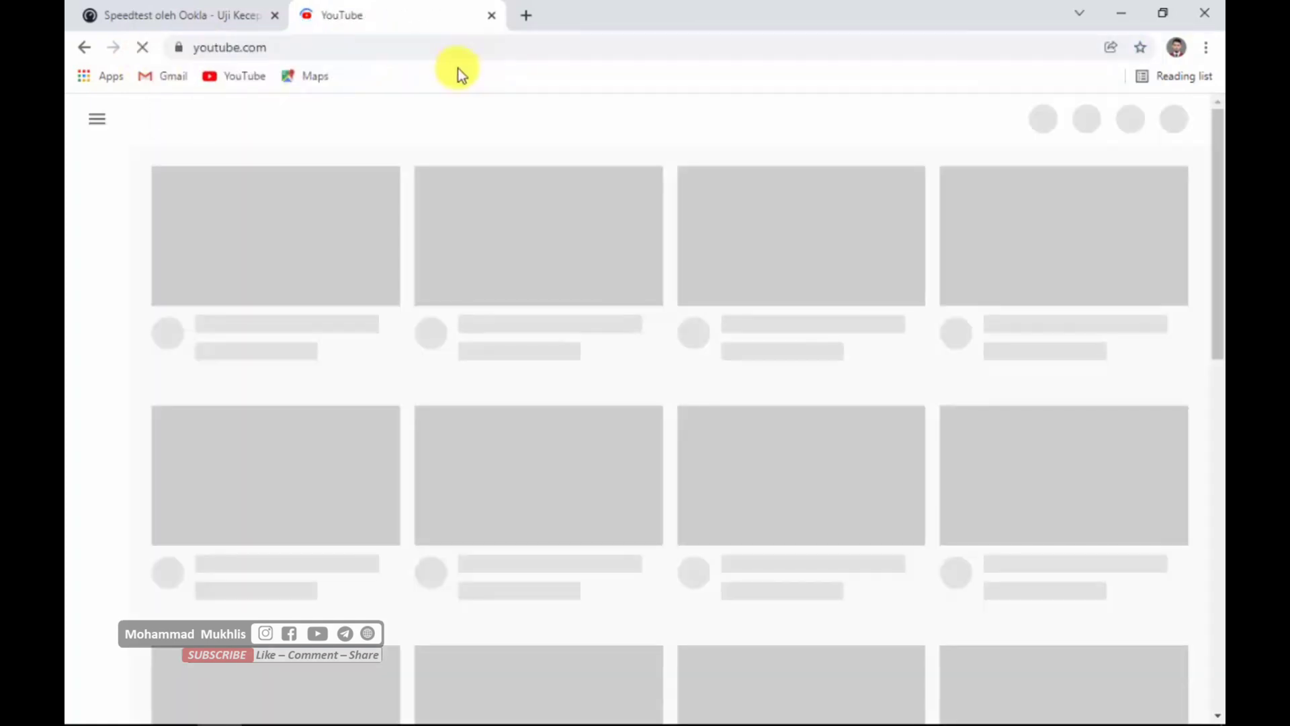
- Try to load the hotspot page smk.net in place of YouTube
{"action": "left_click", "coordinate": [429, 48]}
{"action": "type", "text": "smk.net"}
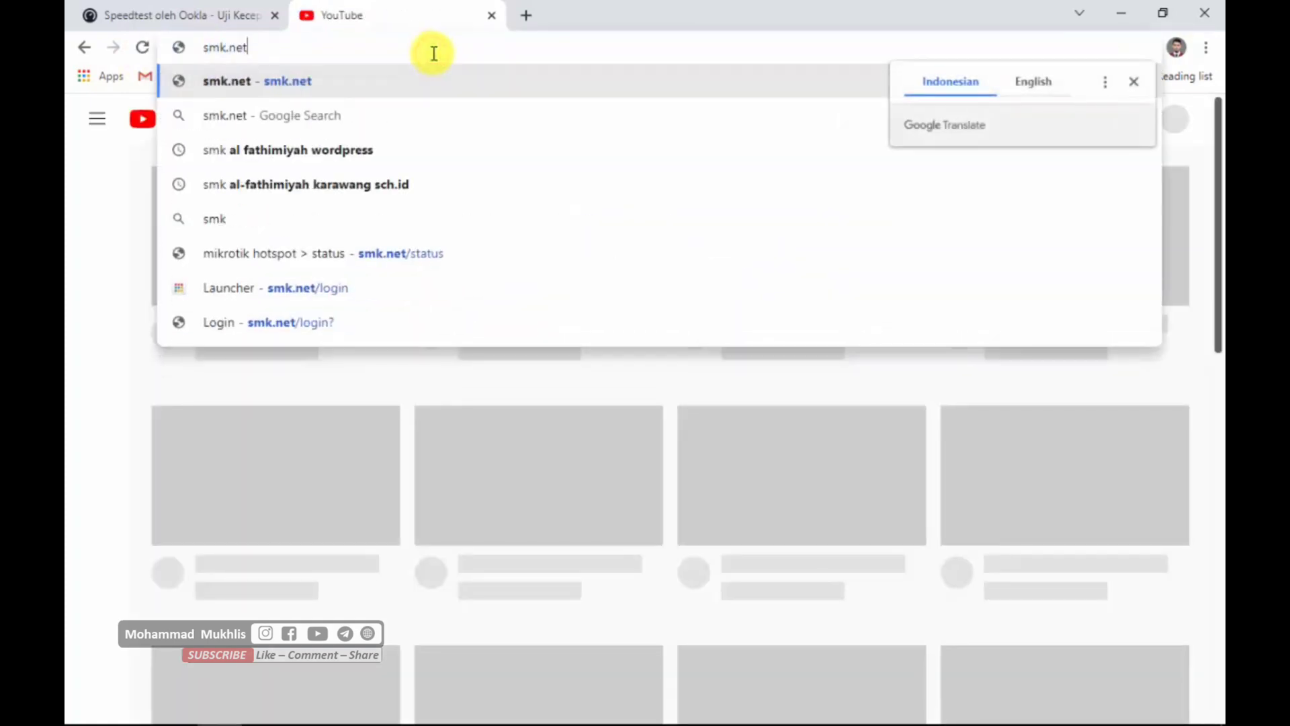
{"action": "key", "text": "Return"}
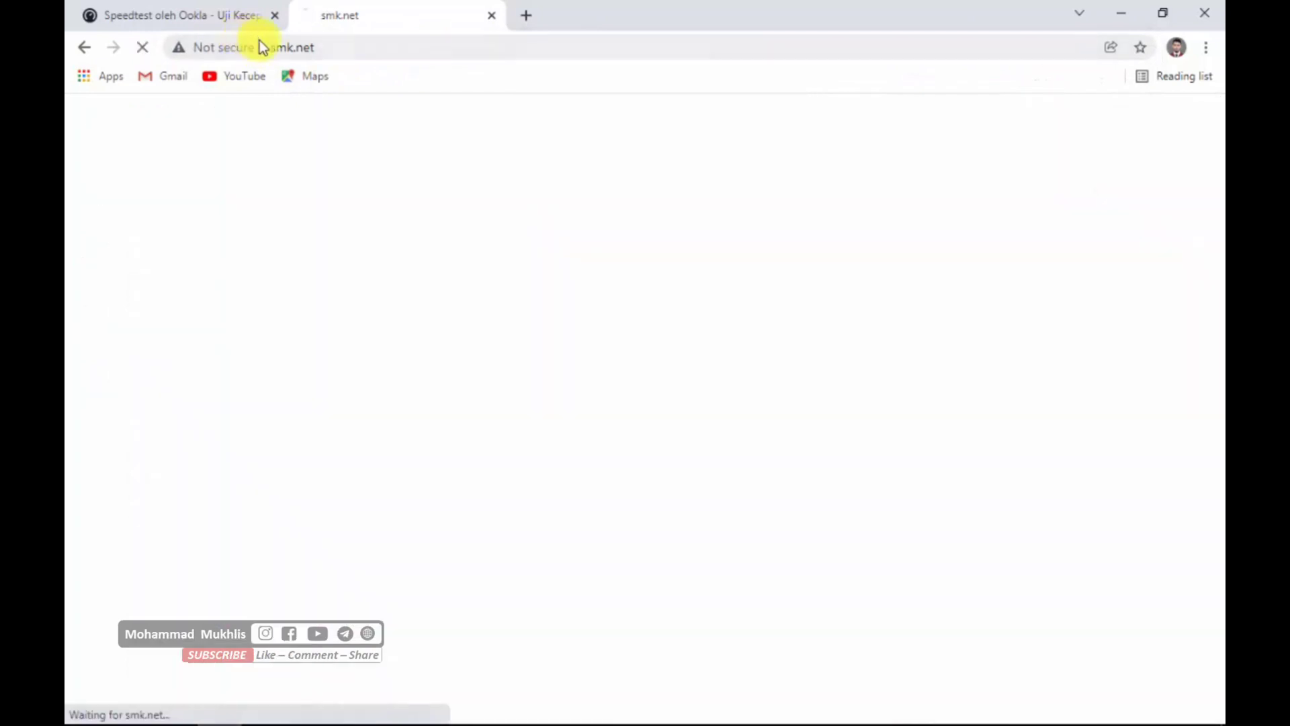
{"action": "left_click", "coordinate": [356, 48]}
{"action": "left_click", "coordinate": [400, 50]}
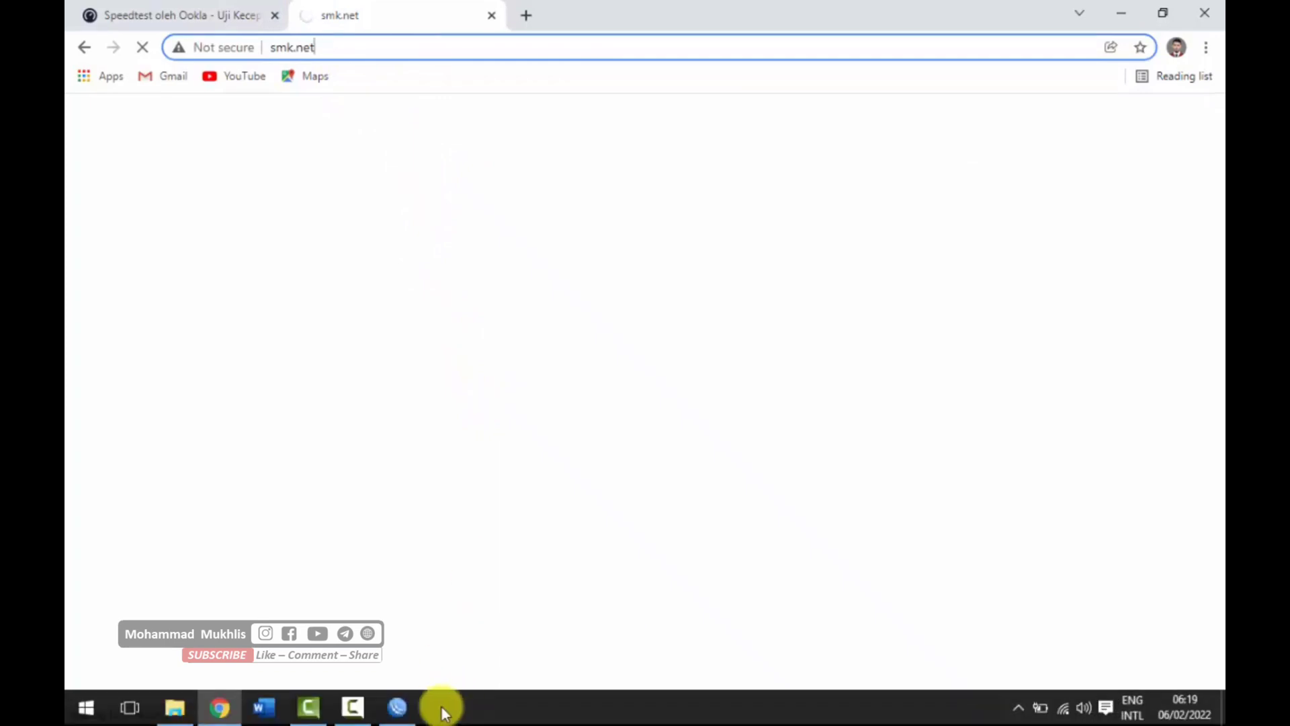
- Switch to WinBox, remove the active hotspot session of user tamu, and close the Hotspot window
{"action": "left_click", "coordinate": [400, 709]}
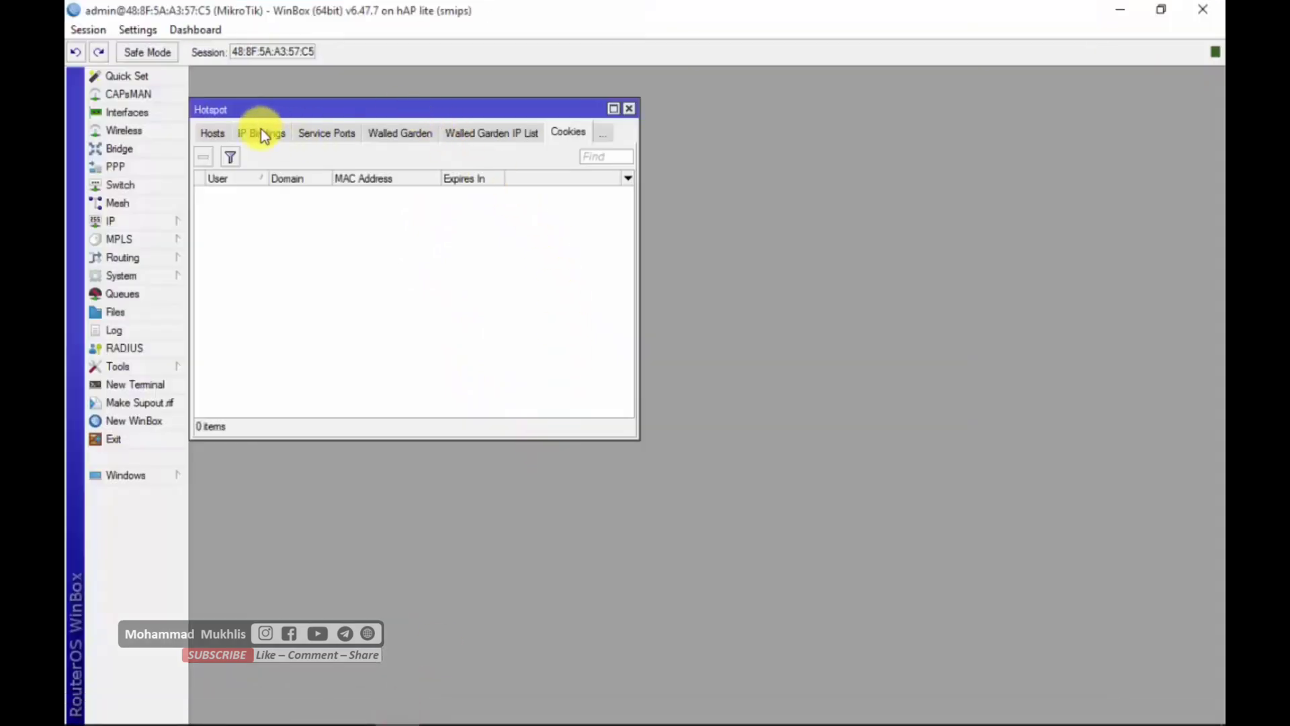
{"action": "left_click", "coordinate": [211, 134]}
{"action": "left_click", "coordinate": [219, 131]}
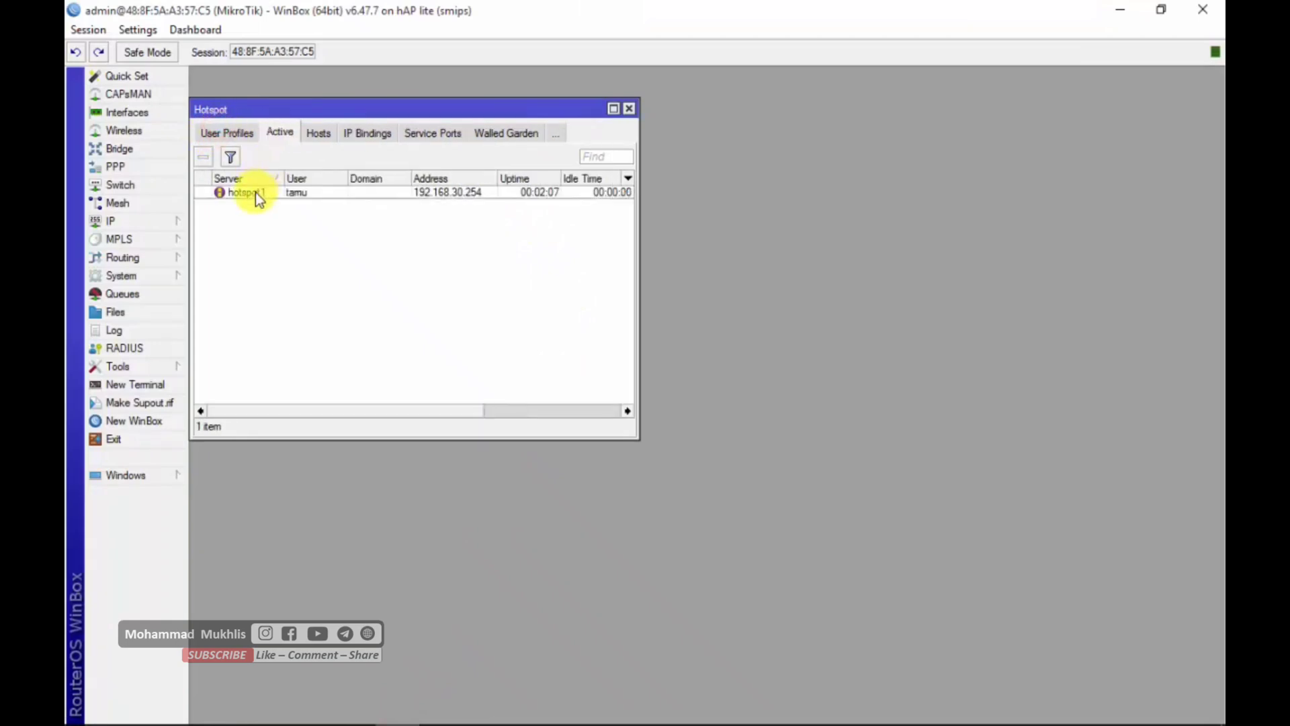
{"action": "left_click", "coordinate": [254, 192]}
{"action": "left_click", "coordinate": [203, 156]}
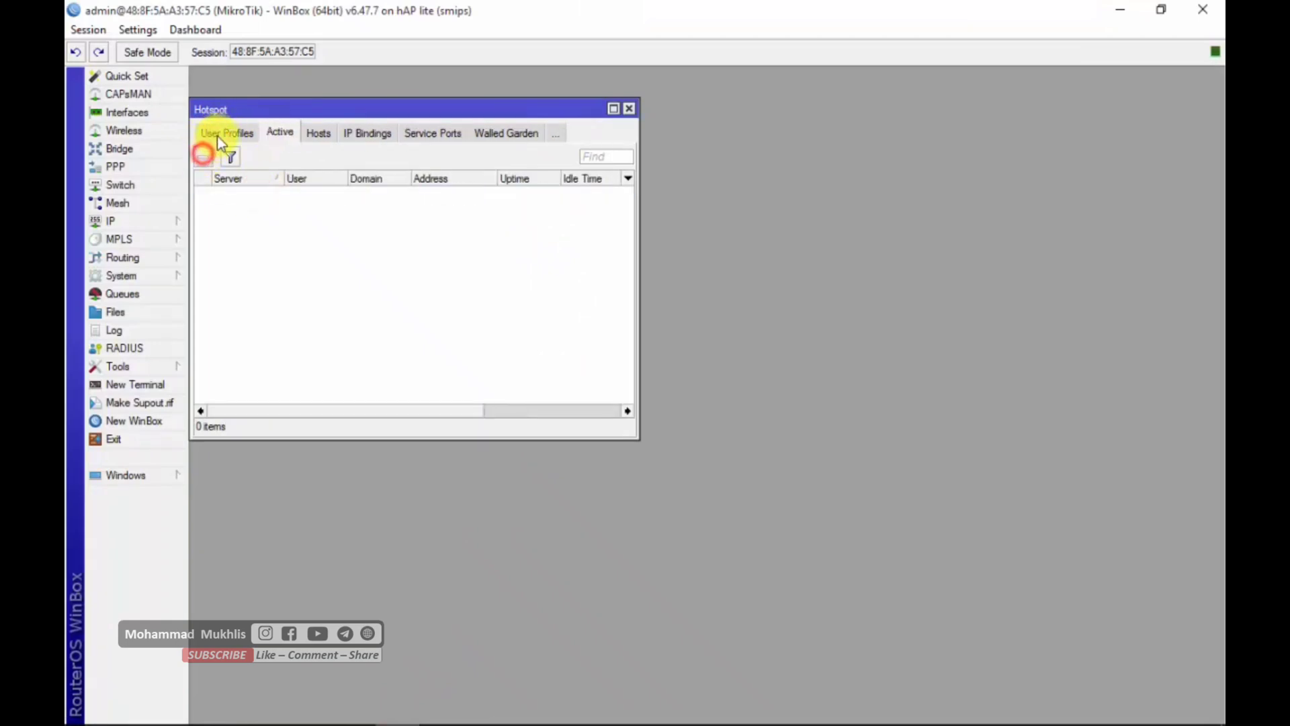
{"action": "left_click", "coordinate": [626, 111]}
- Switch to Chrome, reload the error page, and open the hotspot login page at smk.net
{"action": "left_click", "coordinate": [713, 211]}
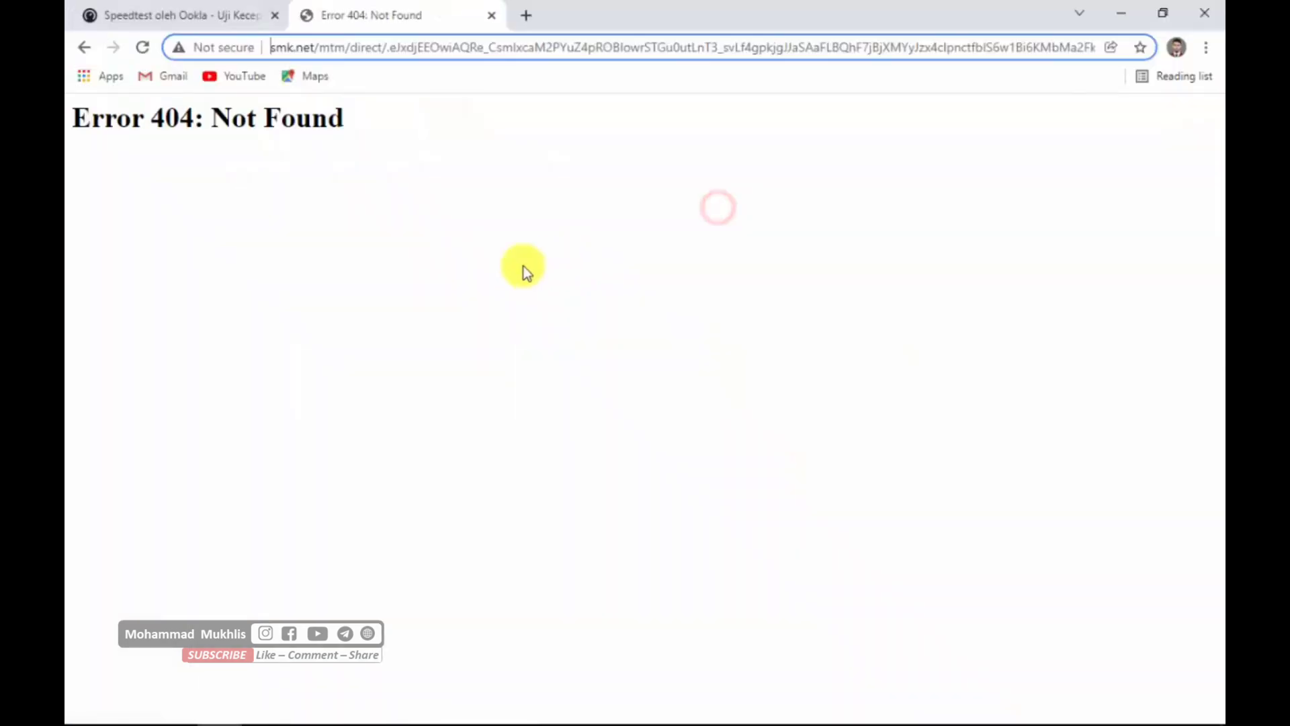
{"action": "left_click", "coordinate": [143, 47]}
{"action": "left_click", "coordinate": [345, 46]}
{"action": "type", "text": "smk.net"}
{"action": "key", "text": "Return"}
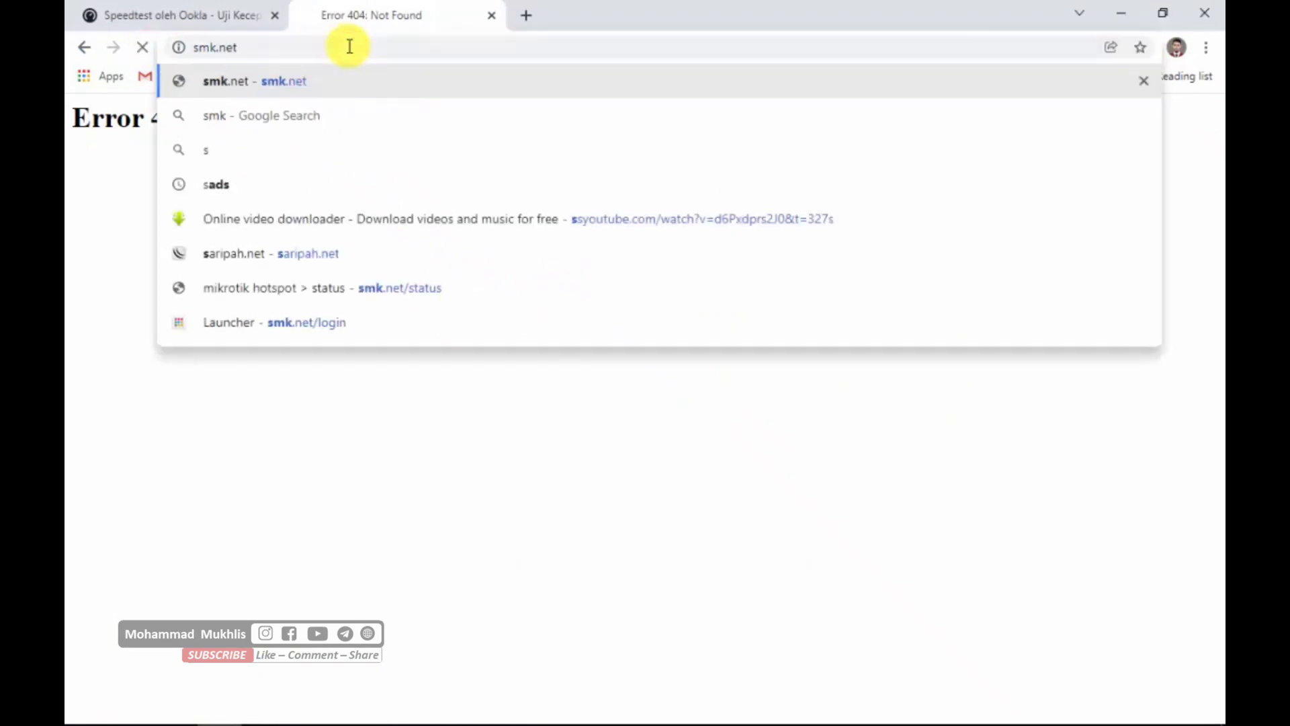
{"action": "left_click_drag", "start_coordinate": [465, 164], "coordinate": [815, 535]}
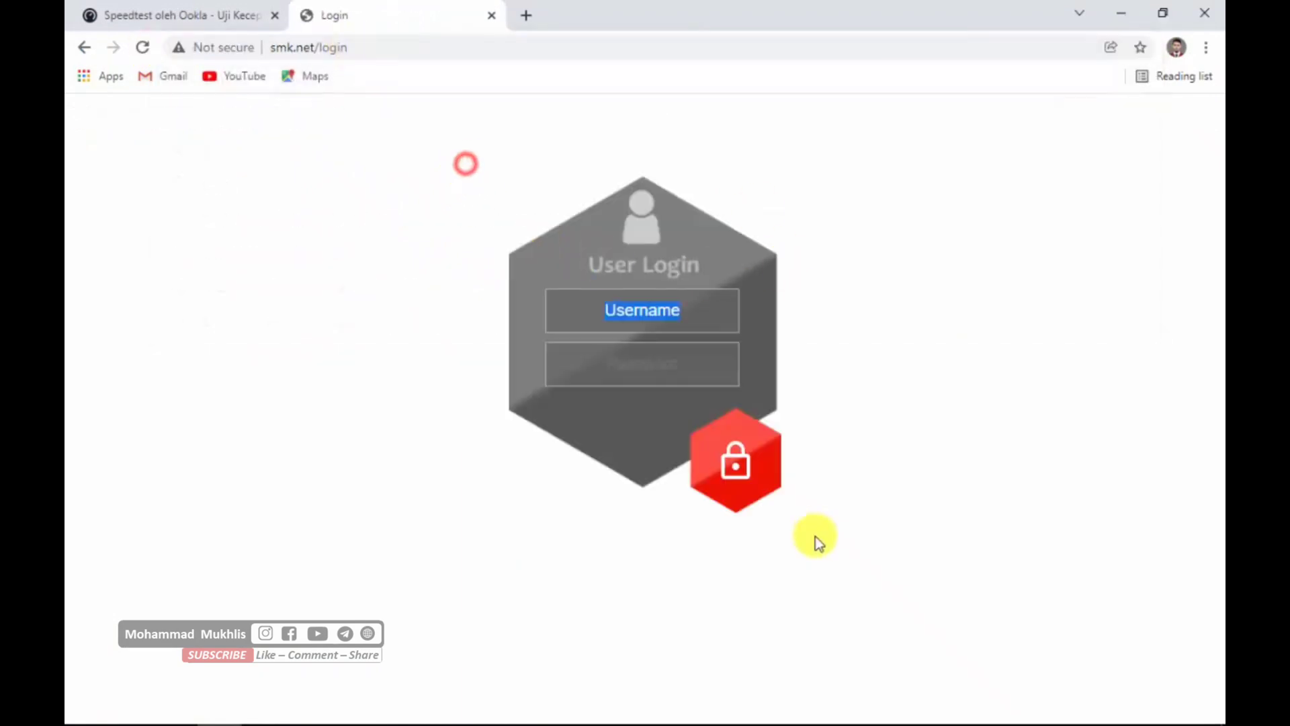
{"action": "left_click", "coordinate": [885, 487]}
{"action": "left_click", "coordinate": [371, 122]}
{"action": "left_click_drag", "start_coordinate": [382, 210], "coordinate": [676, 411]}
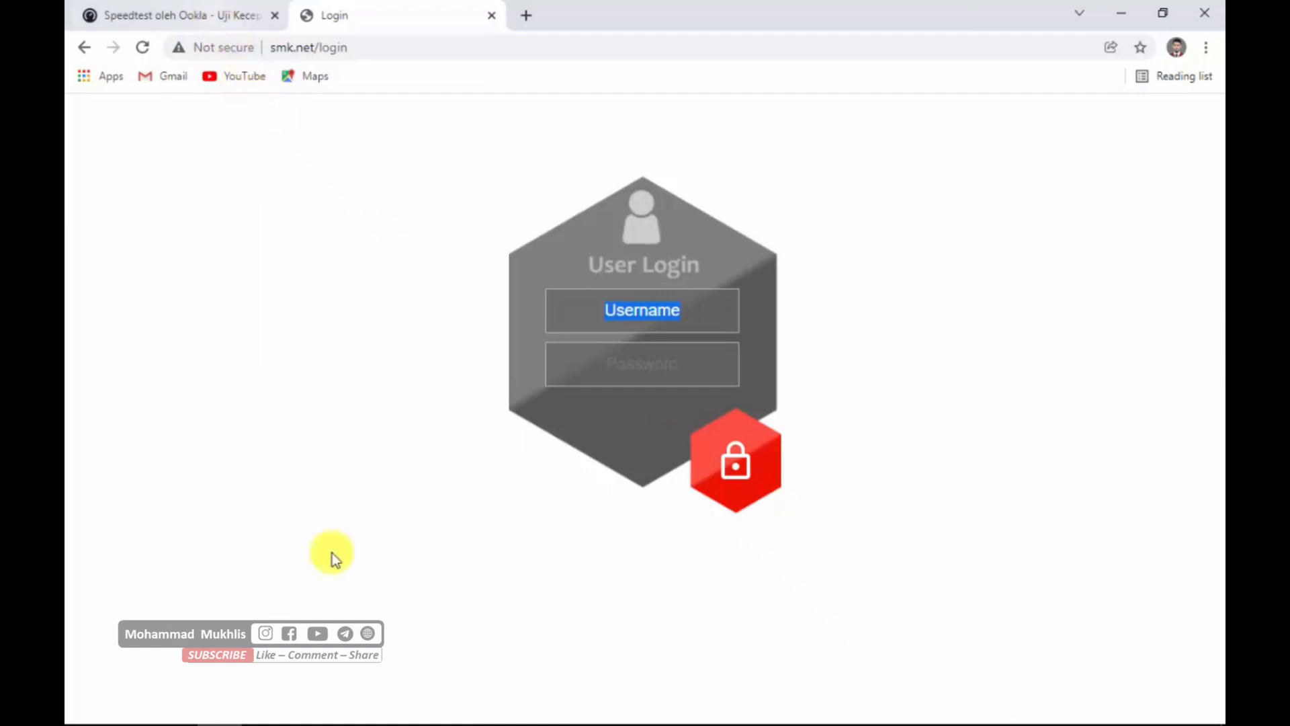
- Switch to WinBox and open the user profiles list of the IP Hotspot settings
{"action": "left_click", "coordinate": [409, 712]}
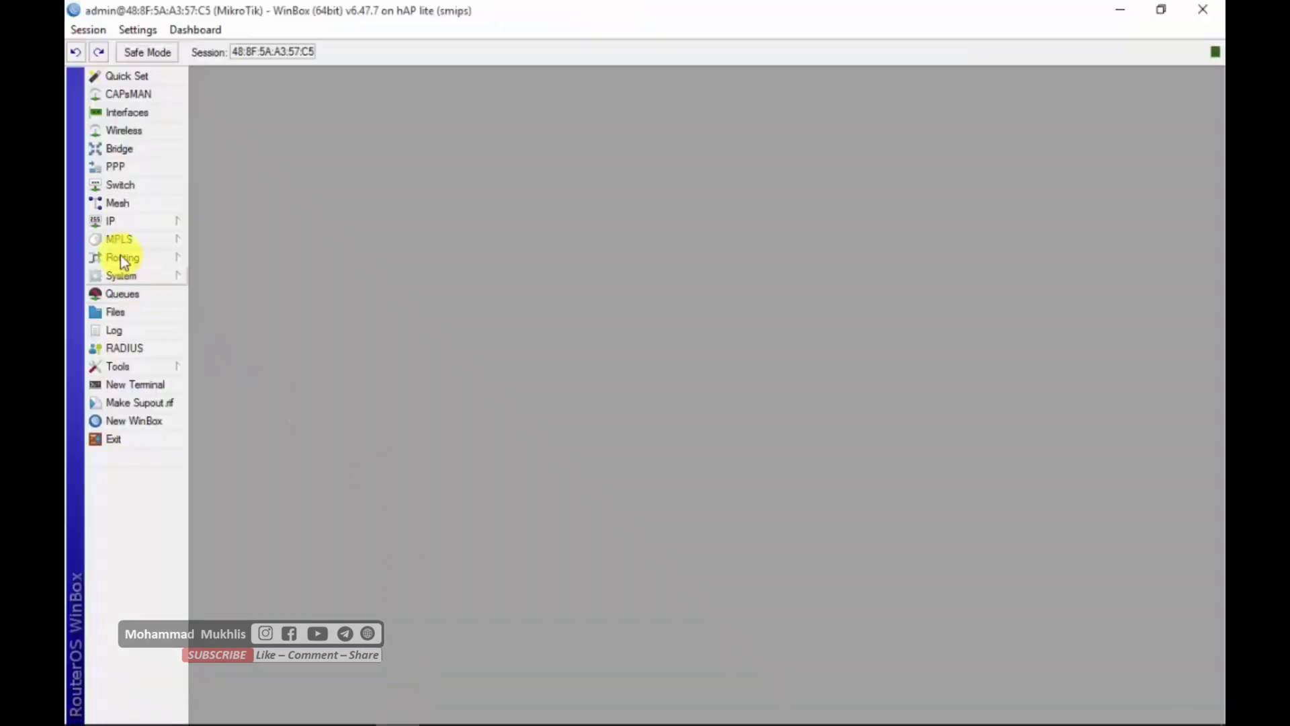
{"action": "left_click", "coordinate": [134, 224]}
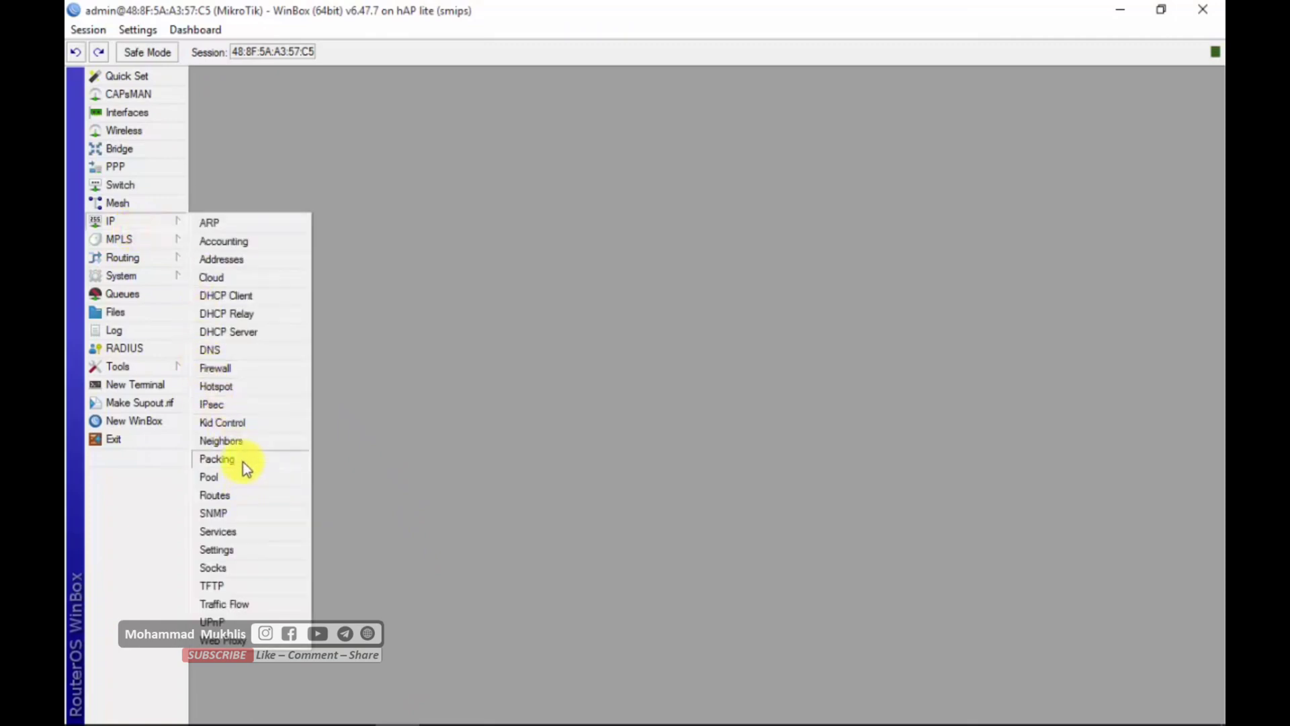
{"action": "left_click", "coordinate": [222, 387]}
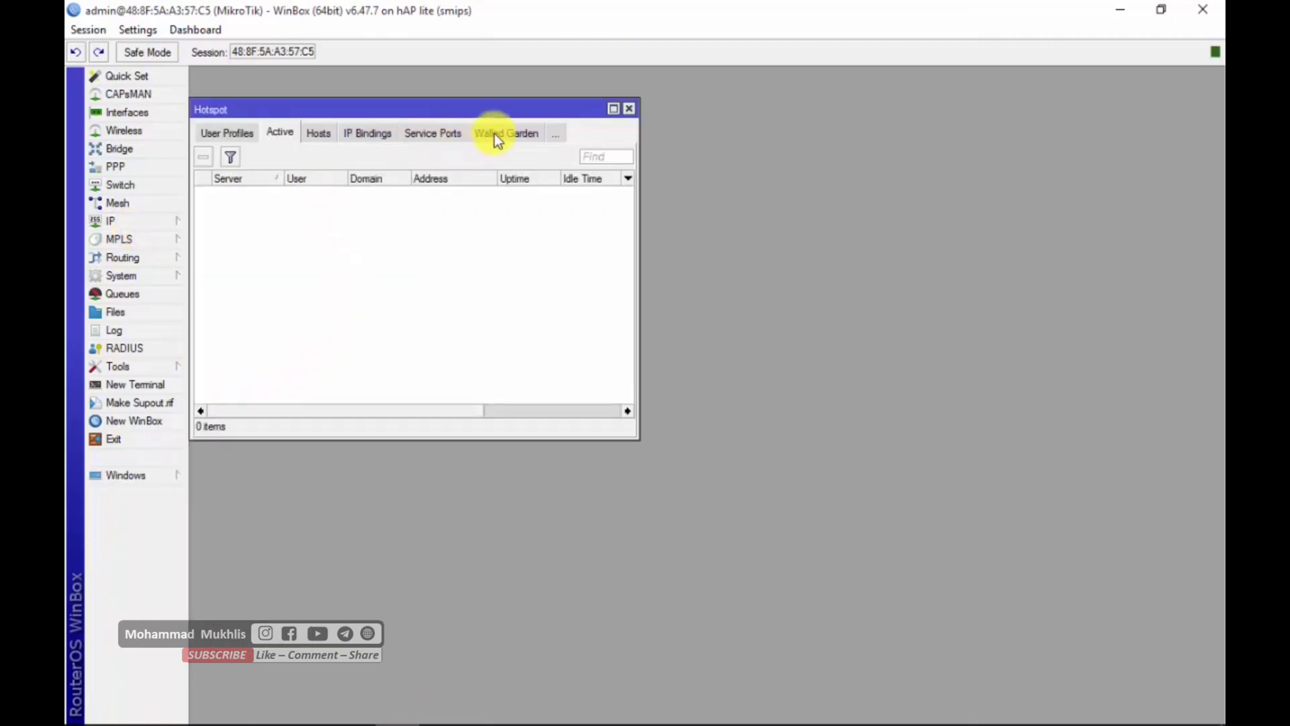
{"action": "left_click", "coordinate": [209, 137]}
{"action": "left_click", "coordinate": [211, 137]}
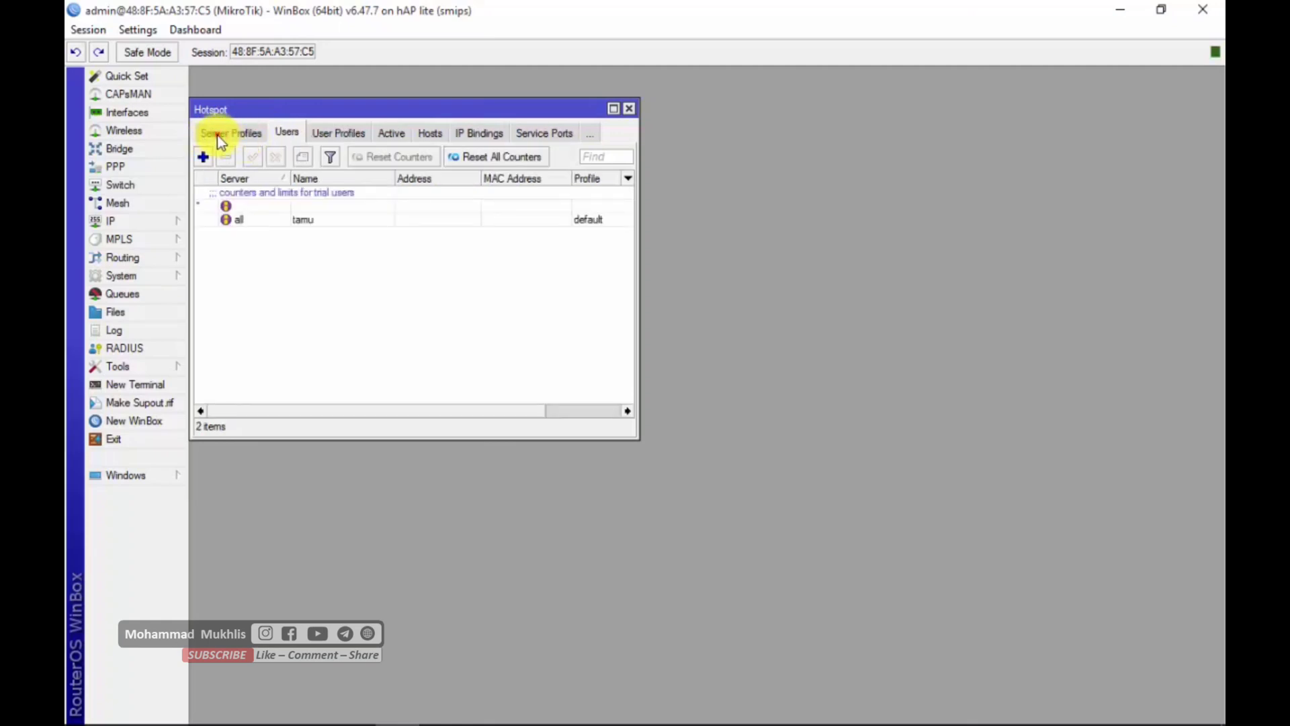
{"action": "left_click", "coordinate": [212, 137]}
{"action": "left_click", "coordinate": [216, 137]}
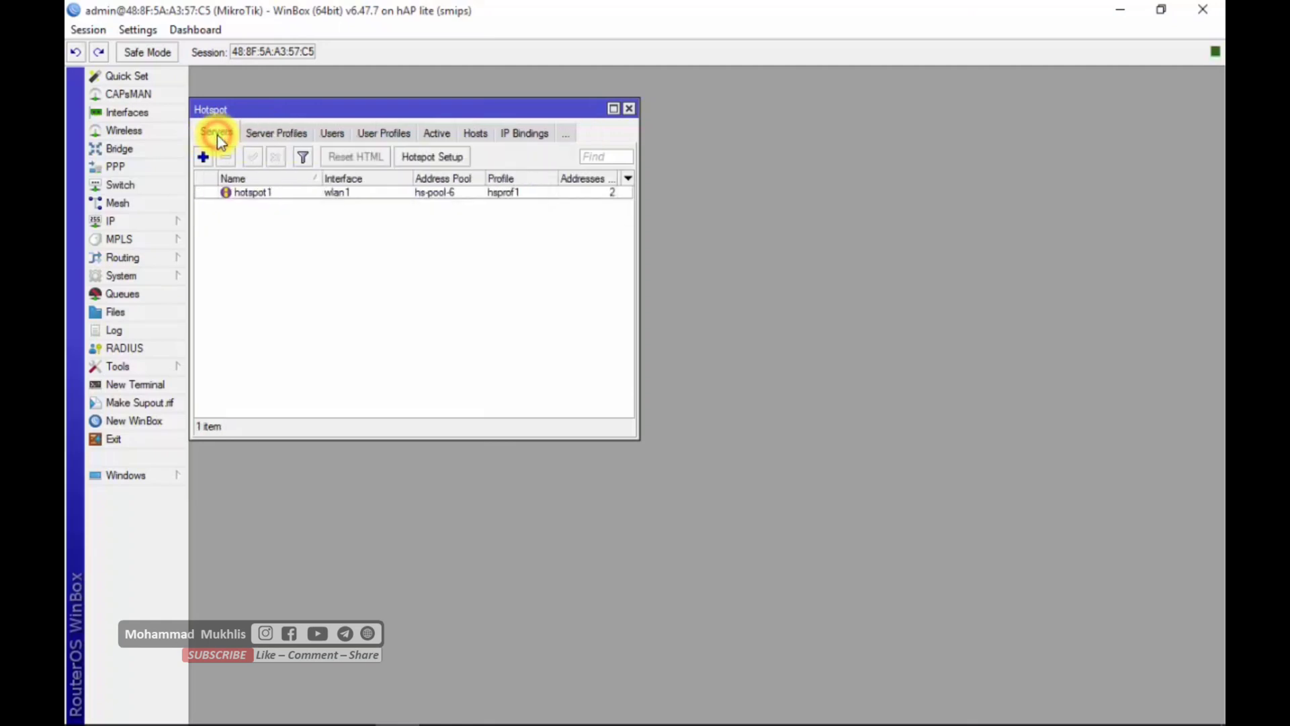
{"action": "left_click", "coordinate": [273, 131]}
{"action": "left_click", "coordinate": [334, 131]}
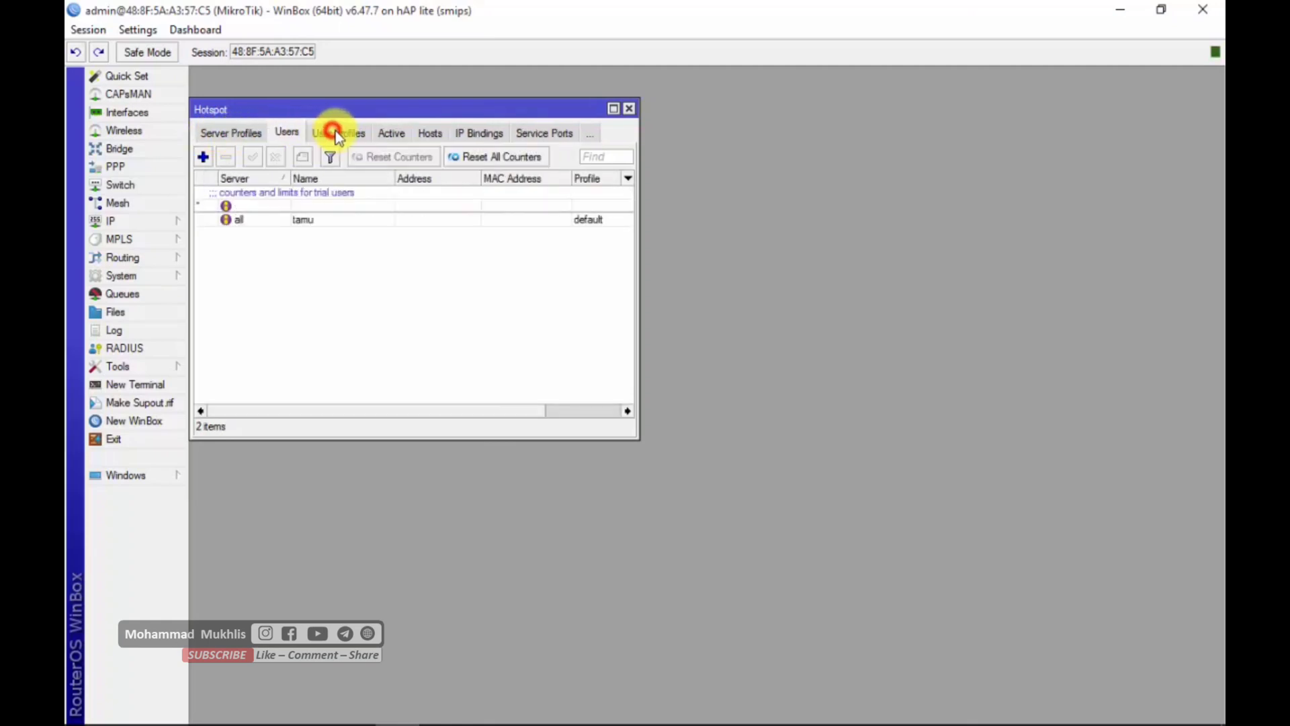
{"action": "left_click", "coordinate": [350, 135]}
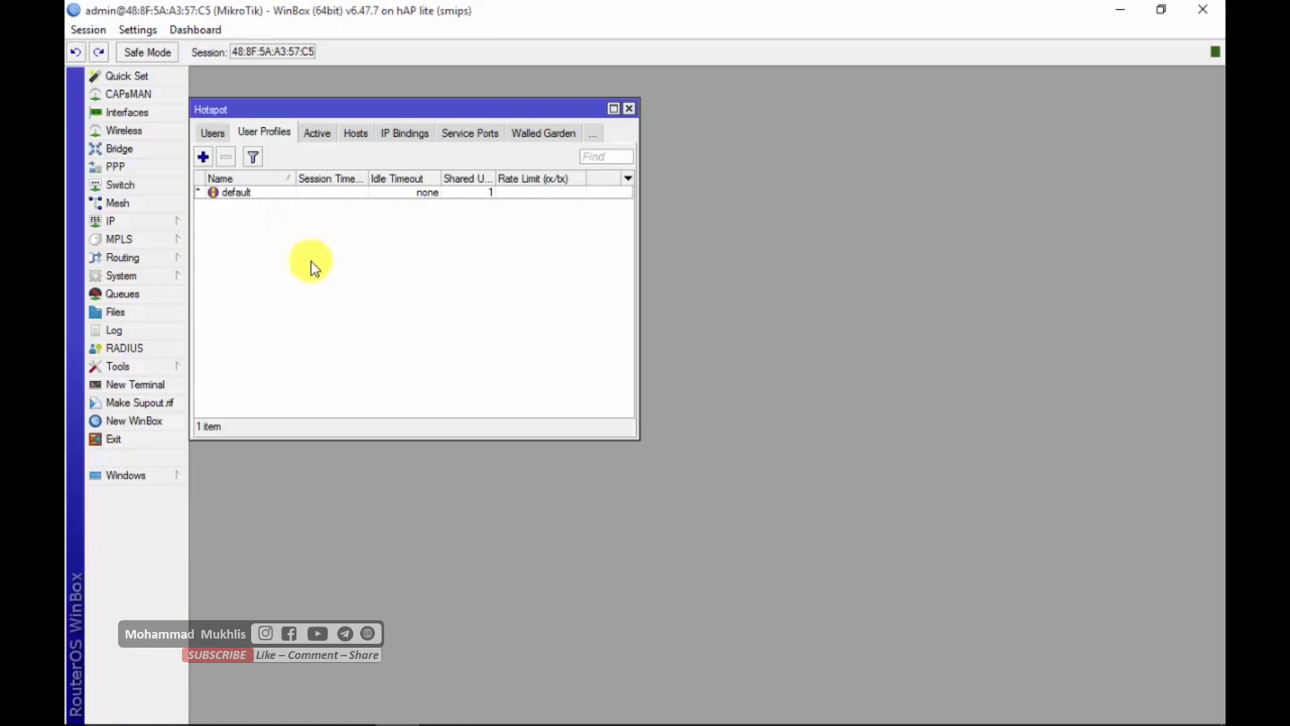
- Start a new hotspot user profile and name it kepalasekolah
{"action": "left_click", "coordinate": [205, 156]}
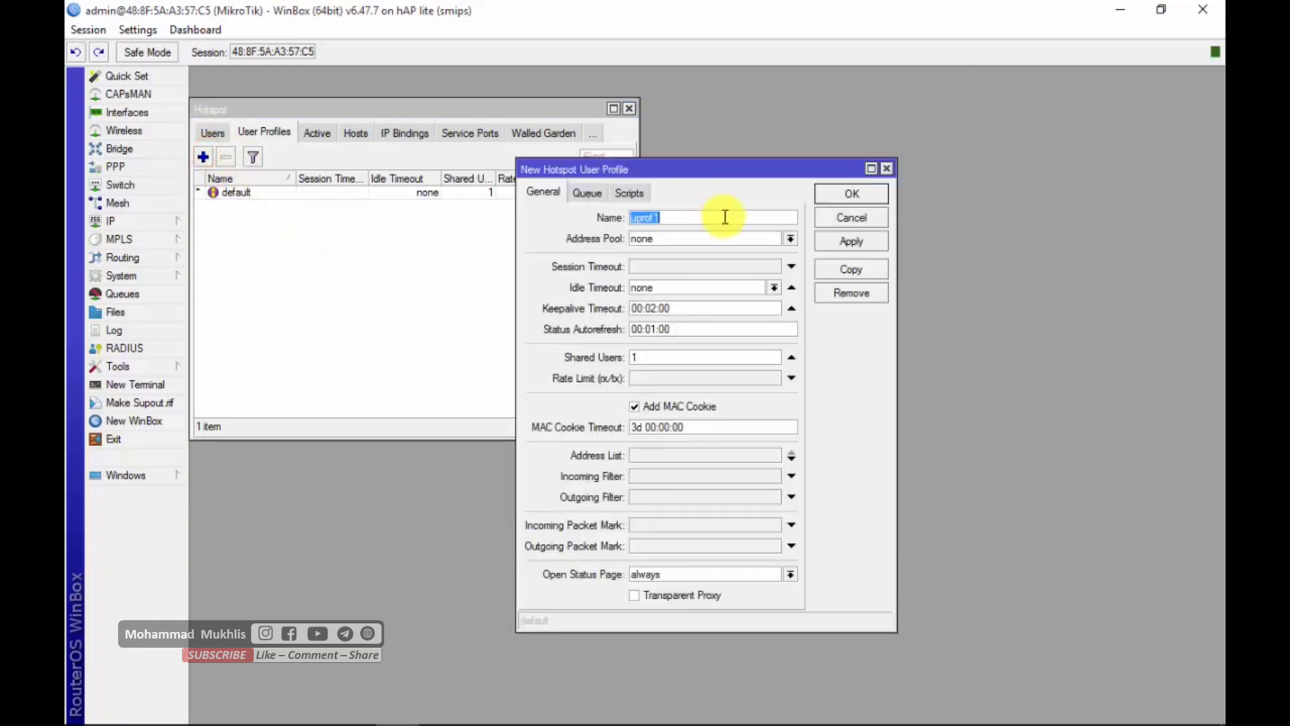
{"action": "type", "text": "kepa,a"}
{"action": "type", "text": "la"}
{"action": "type", "text": "sekolah"}
- Set the new profile's rate limit (rx/tx) to 2m/2m, save the profile, and select it in the list
{"action": "double_click", "coordinate": [671, 356]}
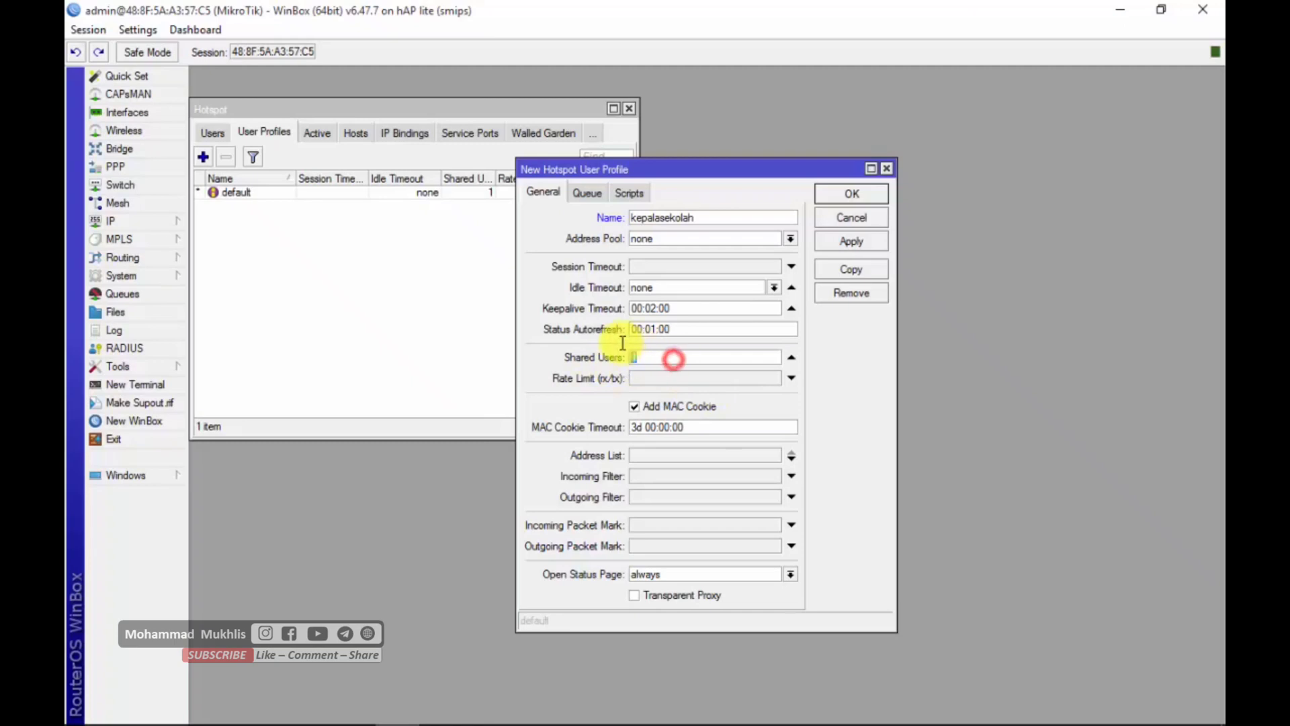
{"action": "left_click", "coordinate": [669, 380]}
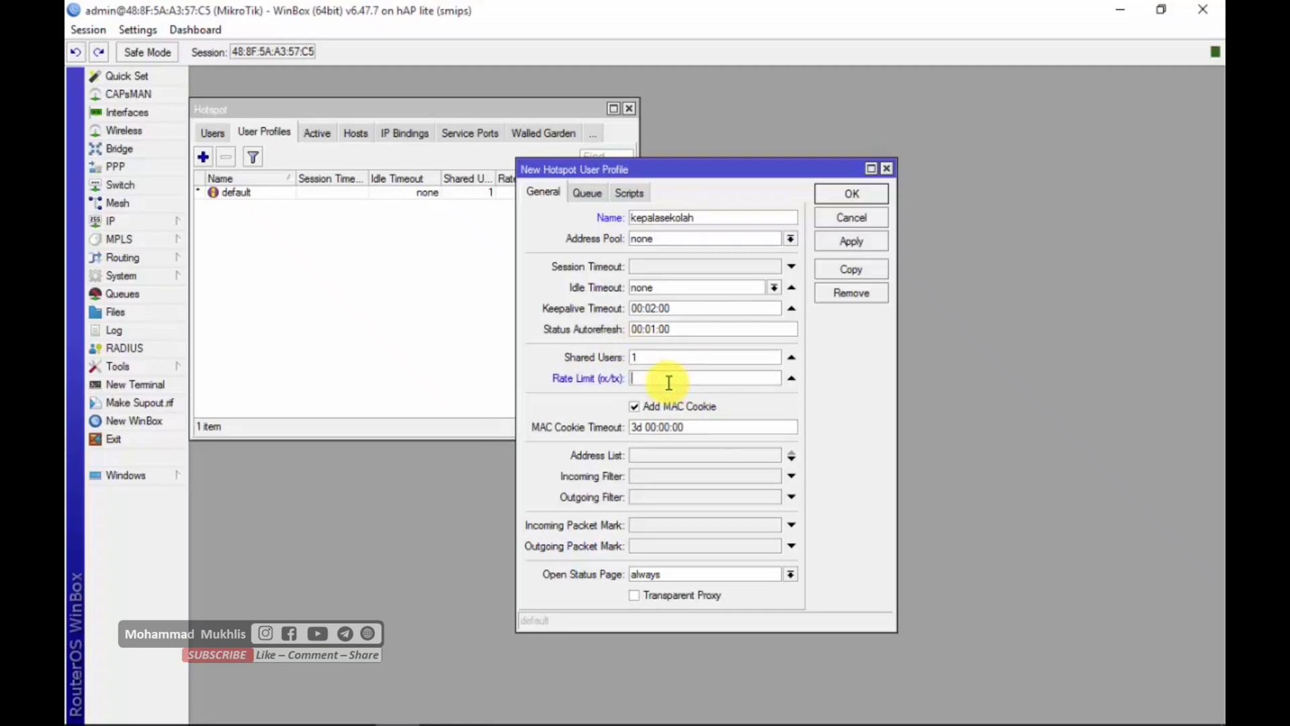
{"action": "type", "text": "2m/2m"}
{"action": "left_click", "coordinate": [862, 248]}
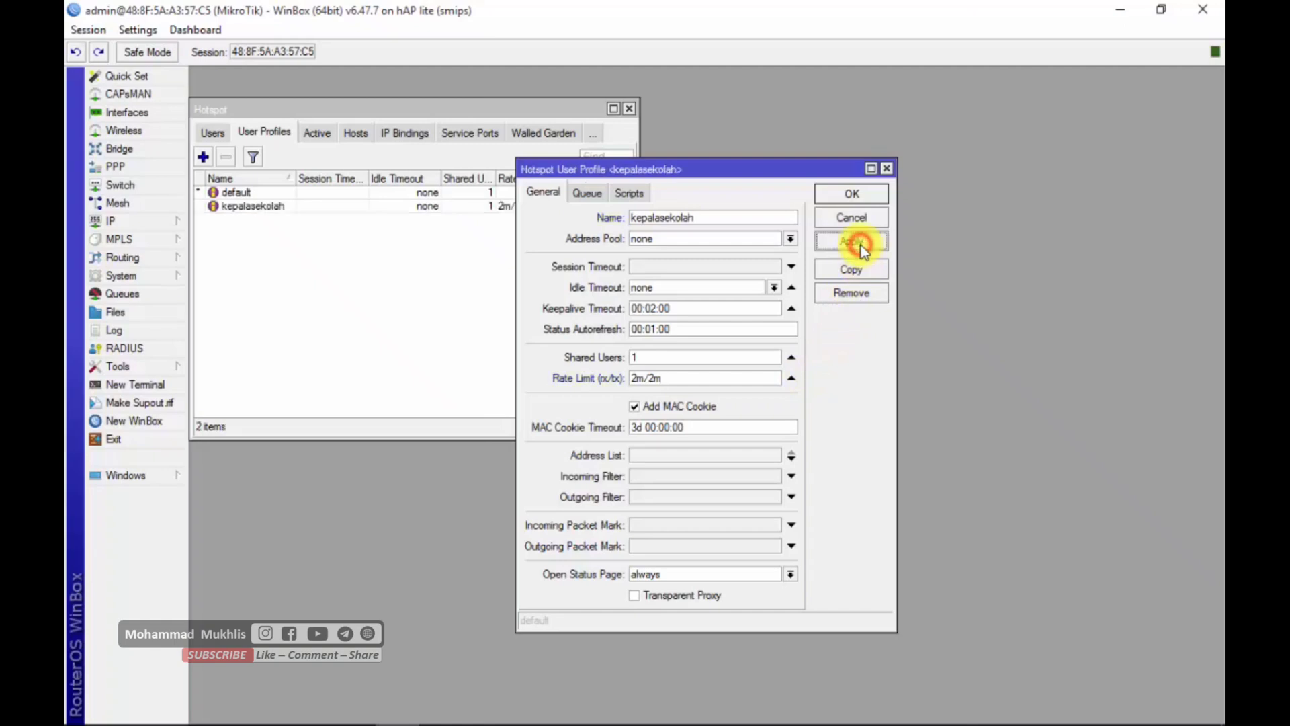
{"action": "left_click", "coordinate": [852, 194]}
{"action": "left_click", "coordinate": [400, 243]}
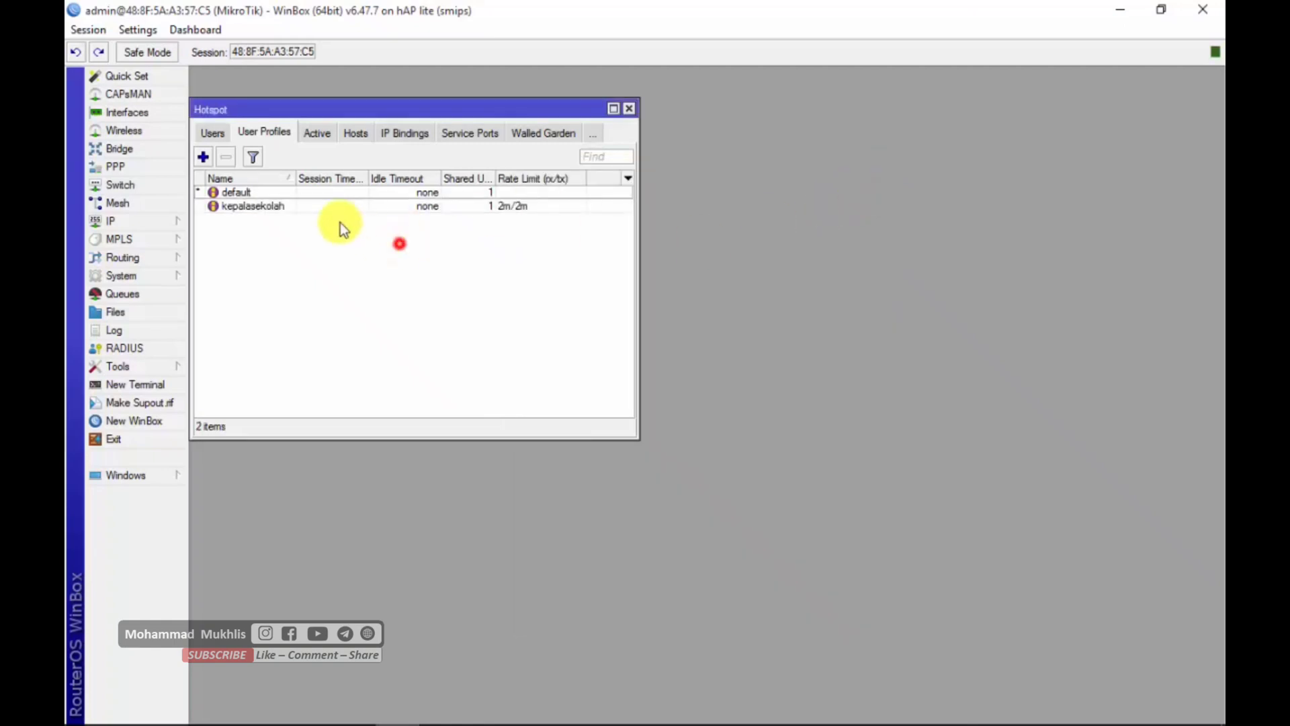
{"action": "left_click", "coordinate": [249, 208]}
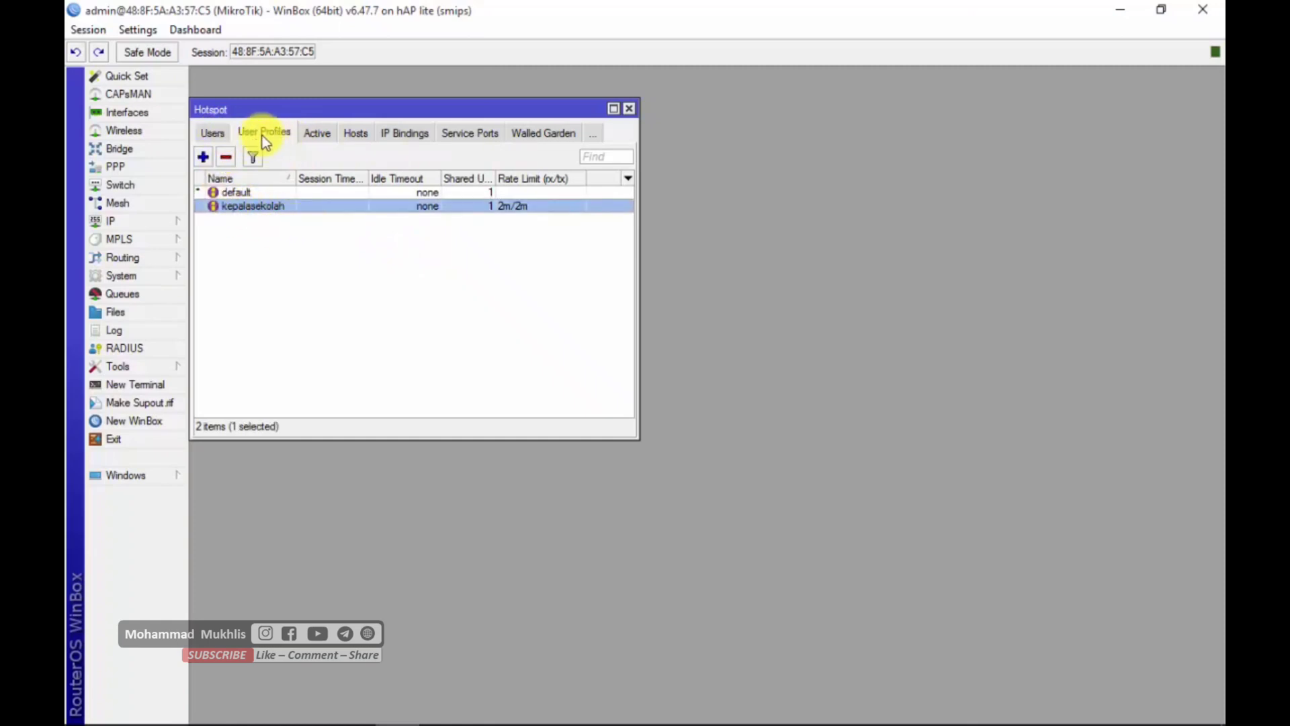
- Start a new hotspot user and assign it to the server hotspot1
{"action": "left_click", "coordinate": [213, 132]}
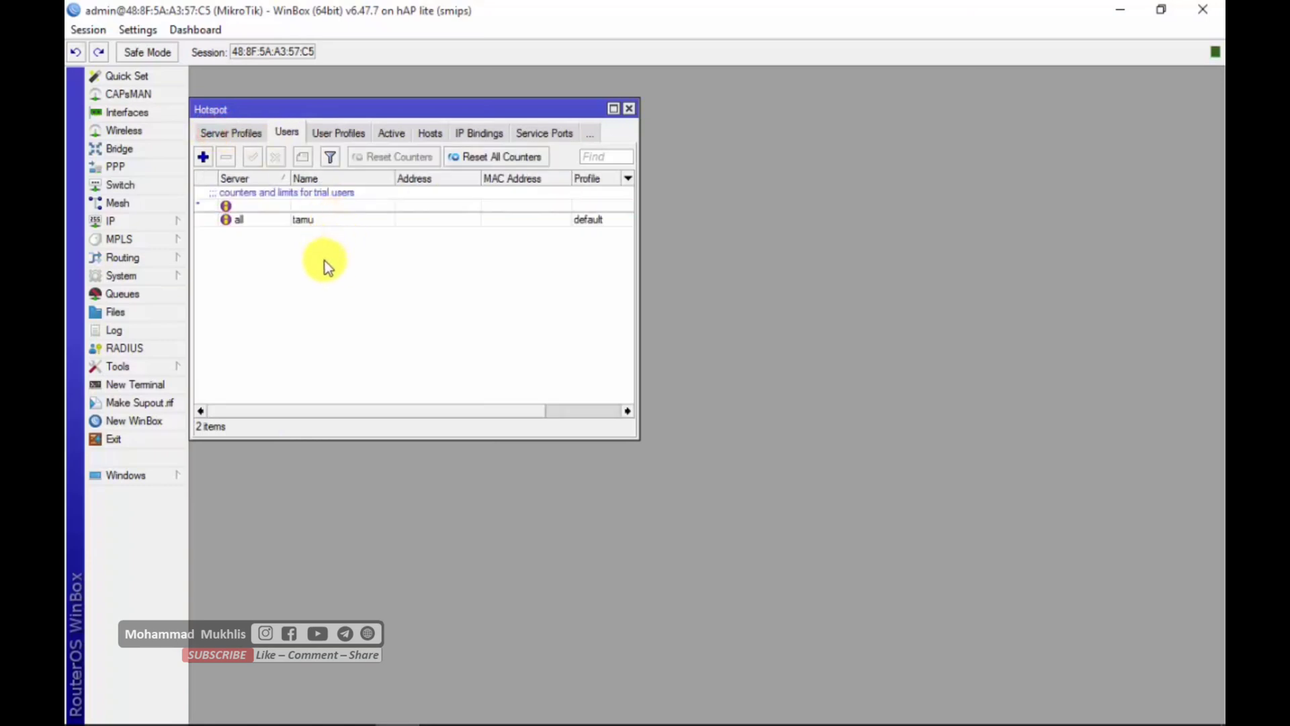
{"action": "left_click", "coordinate": [204, 157]}
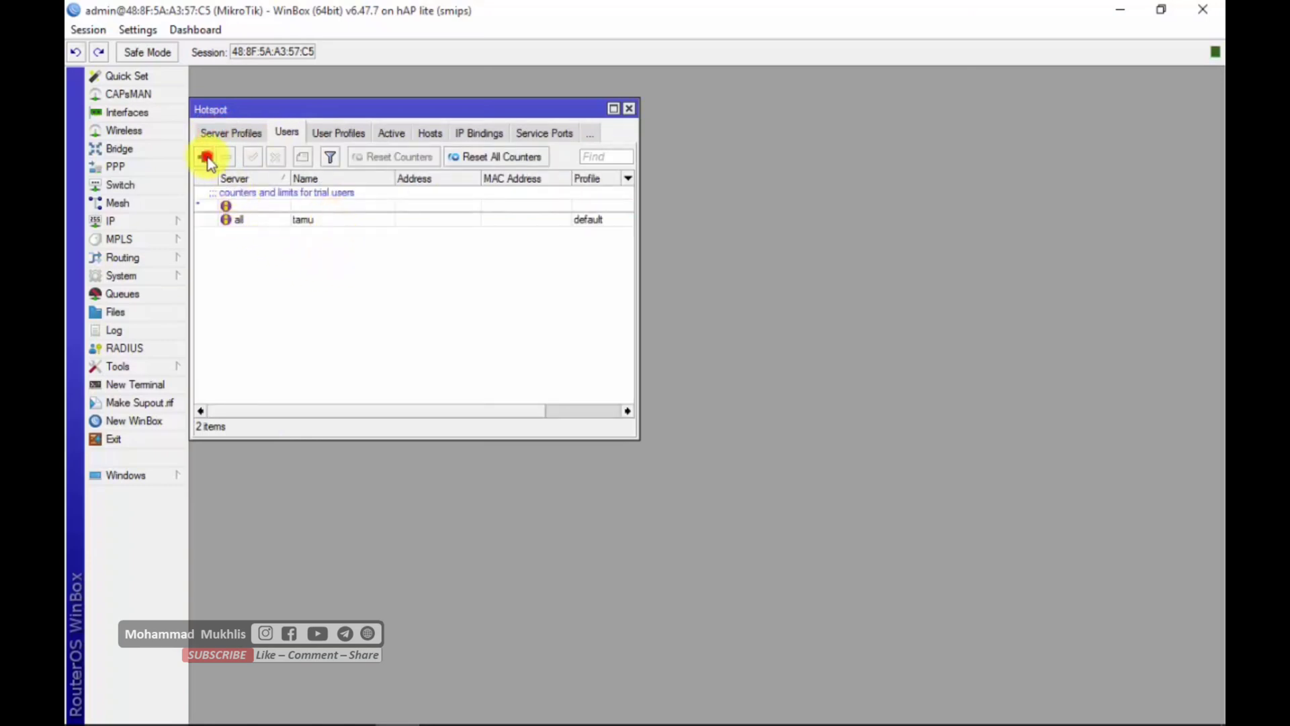
{"action": "left_click", "coordinate": [705, 324]}
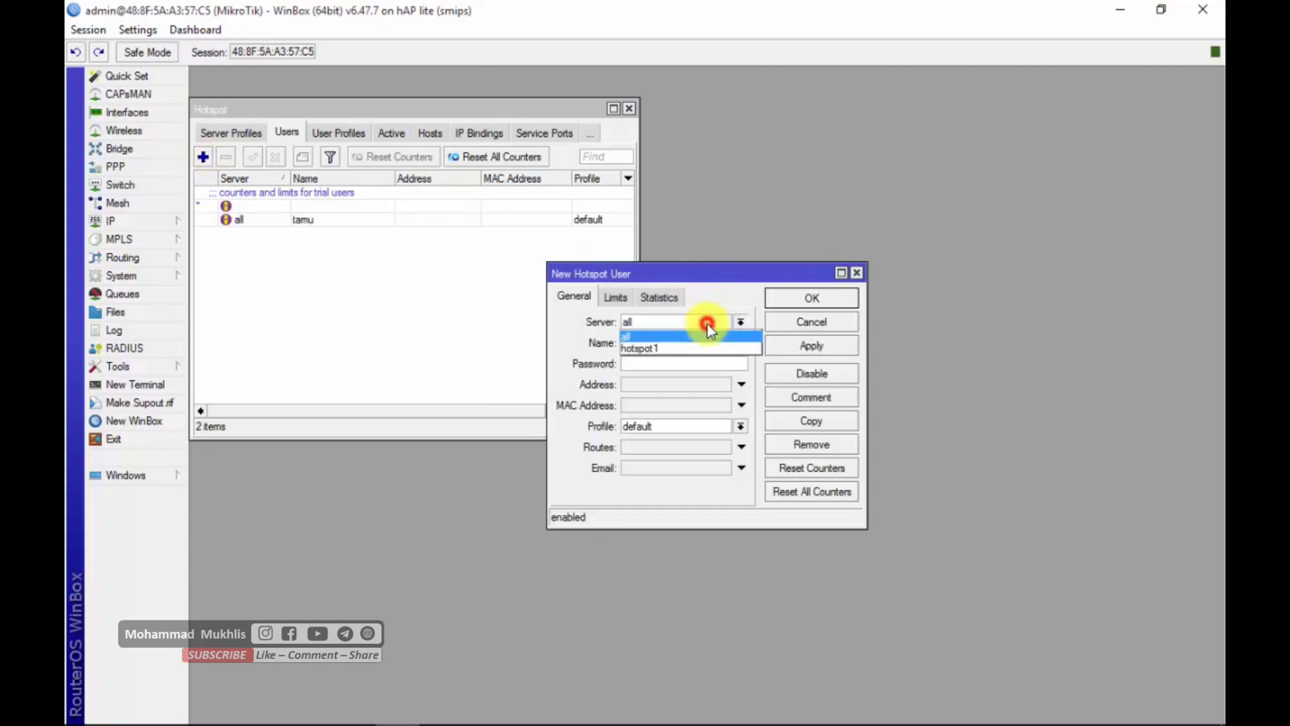
{"action": "left_click", "coordinate": [635, 348]}
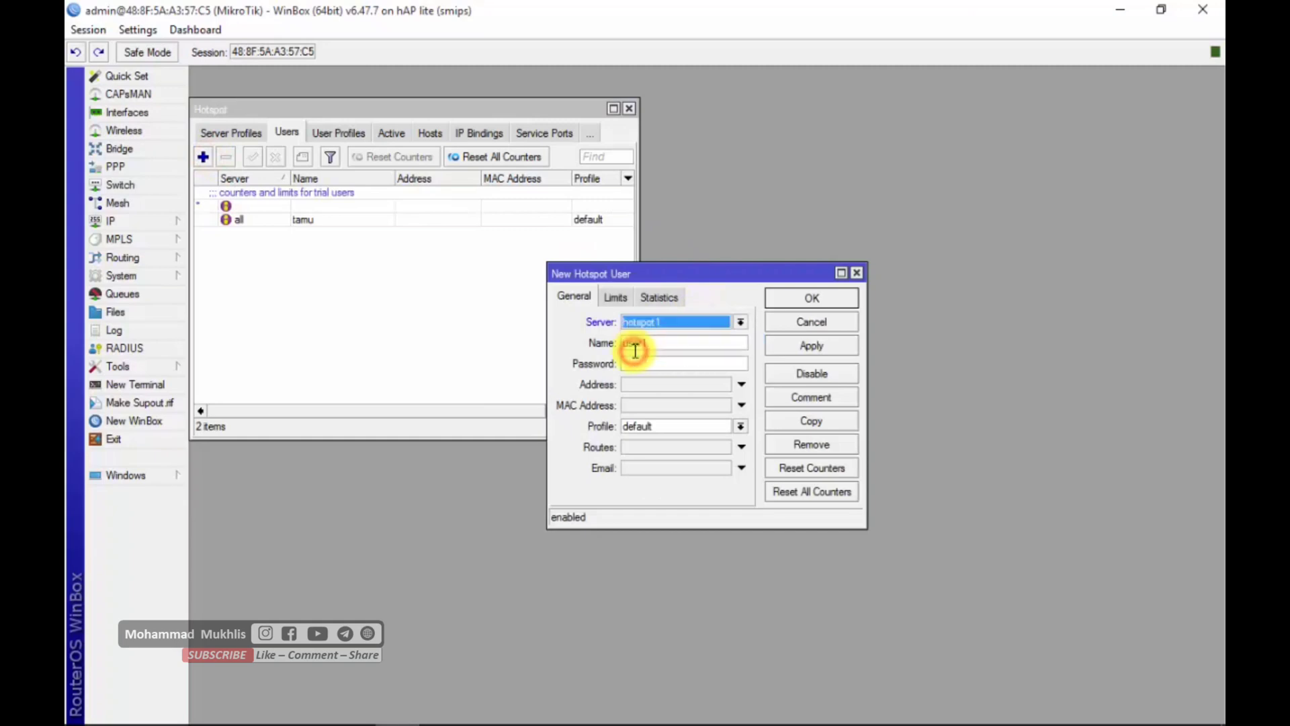
{"action": "left_click", "coordinate": [713, 324]}
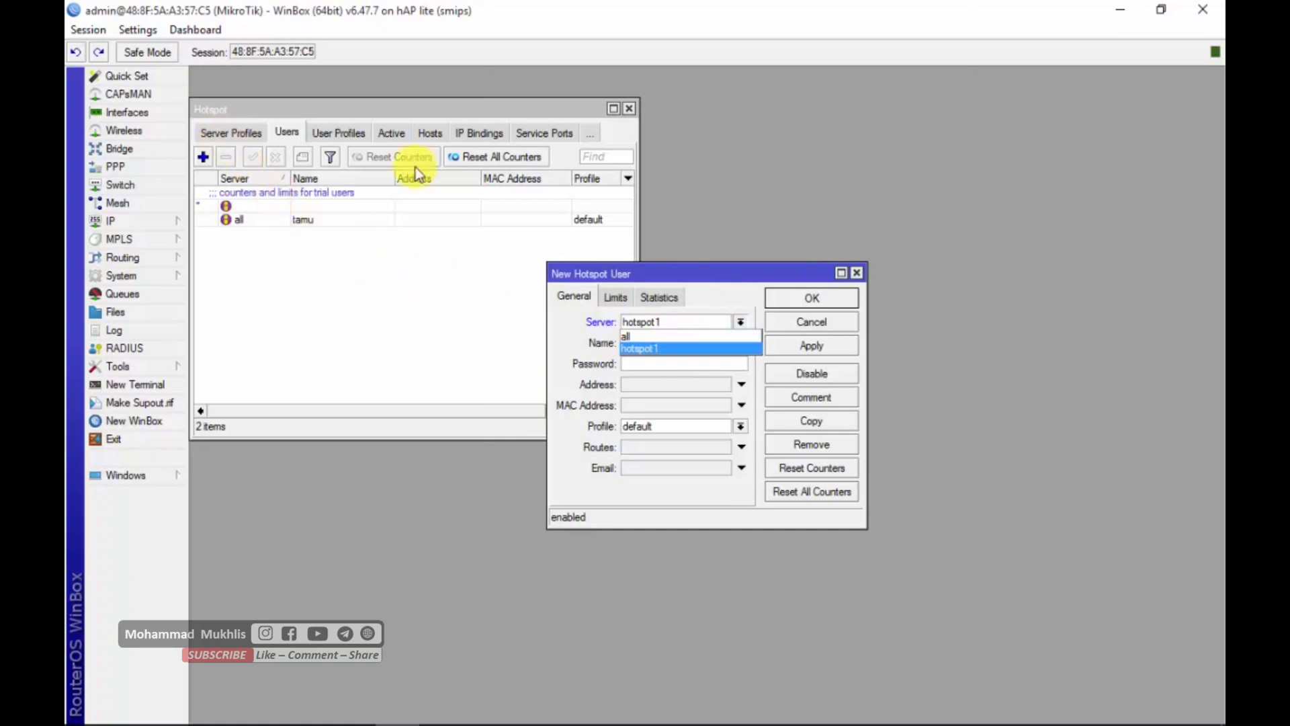
{"action": "left_click", "coordinate": [651, 349]}
- Name the new hotspot user kepalasekolah
{"action": "double_click", "coordinate": [641, 344]}
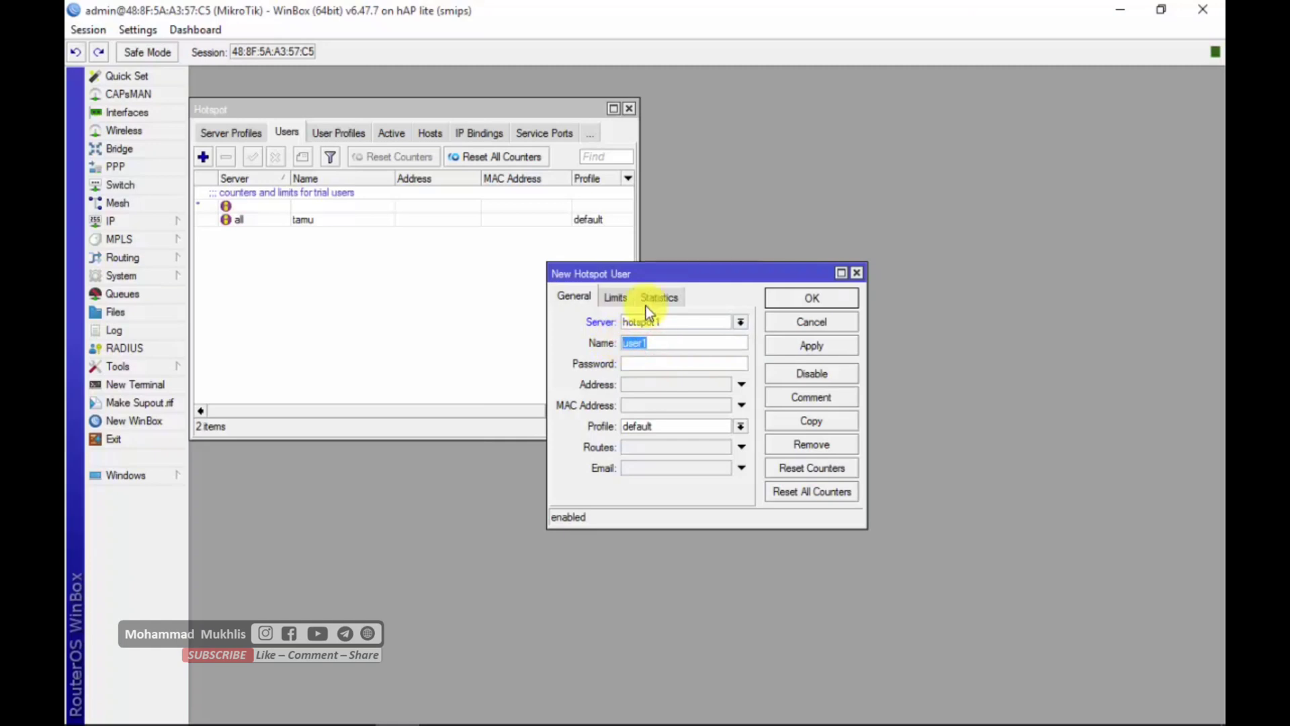
{"action": "type", "text": "mi"}
{"action": "double_click", "coordinate": [692, 346]}
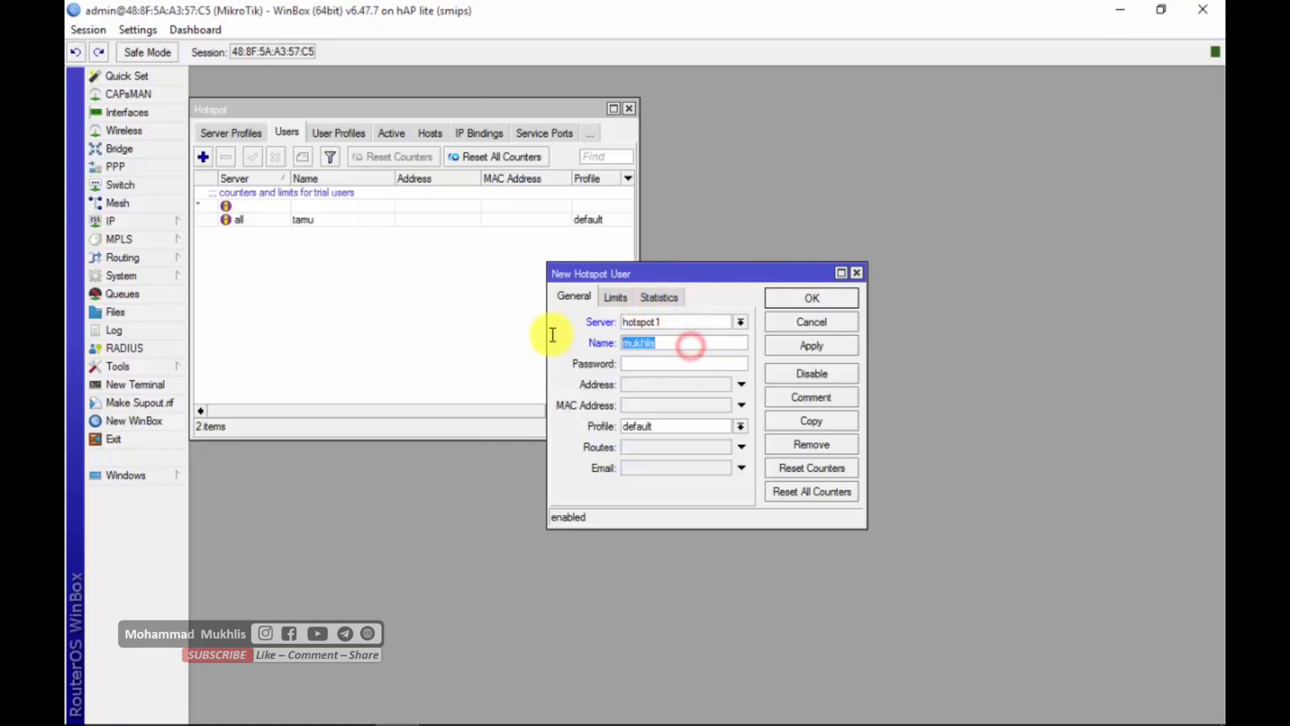
{"action": "type", "text": "kepalas"}
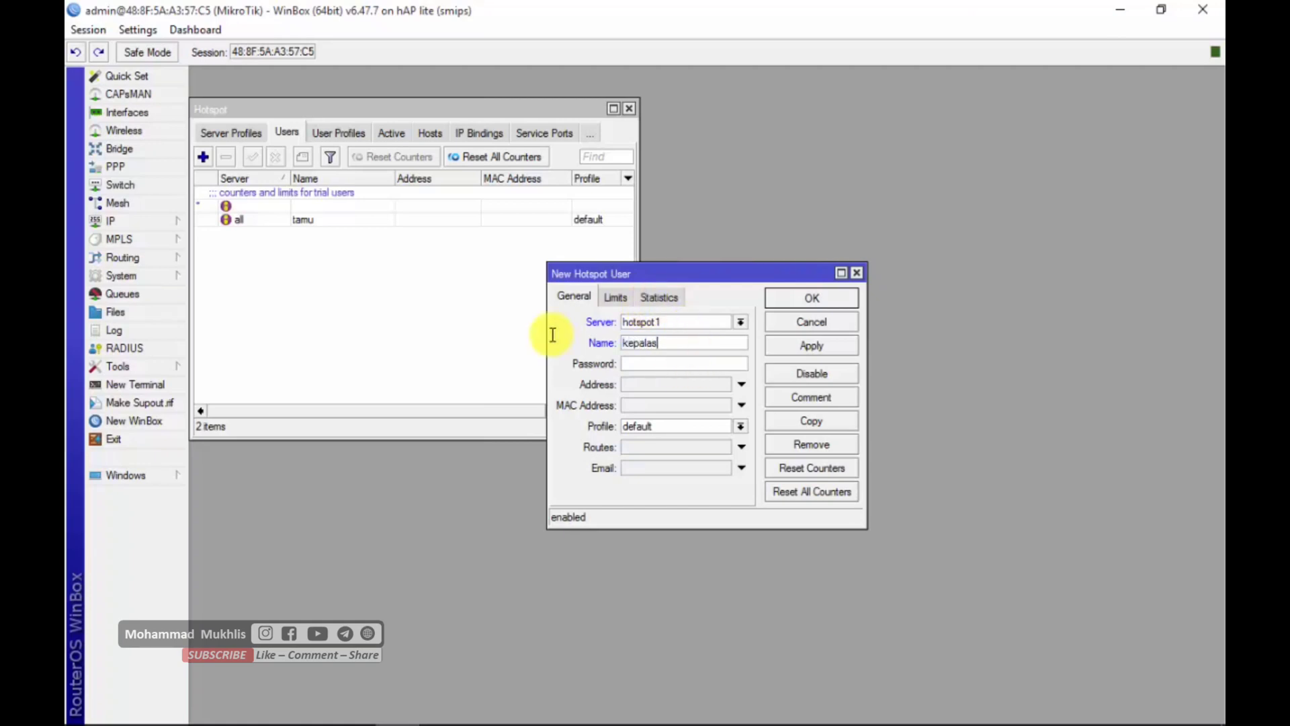
{"action": "type", "text": "ekolah"}
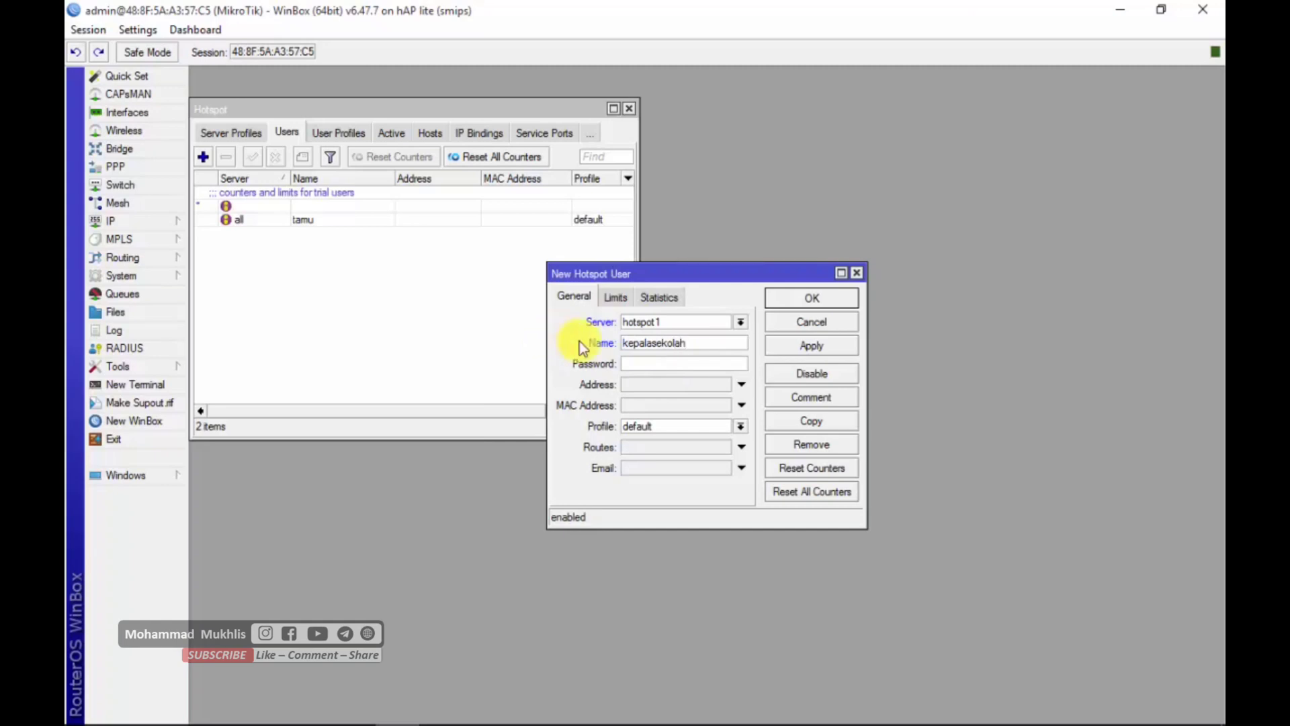
- Enter the hotspot user's password, assign the kepalasekolah profile, and save the user
{"action": "left_click", "coordinate": [668, 363]}
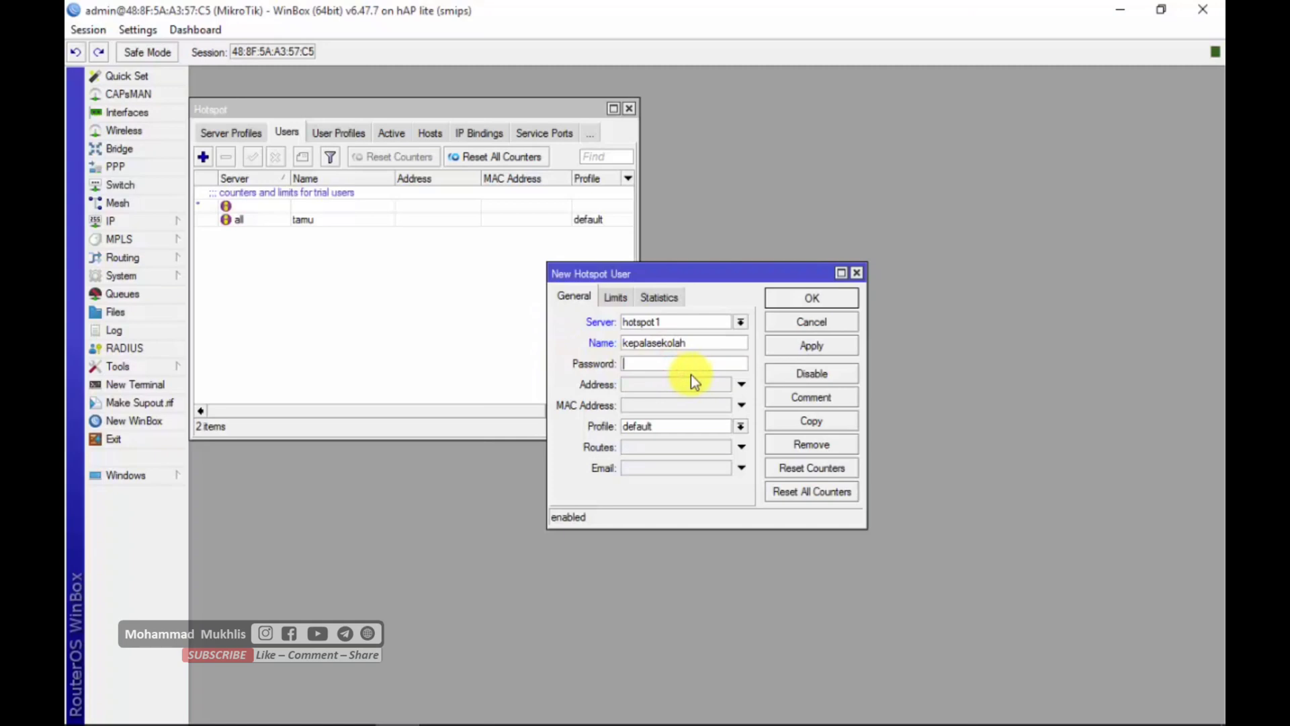
{"action": "left_click", "coordinate": [719, 427]}
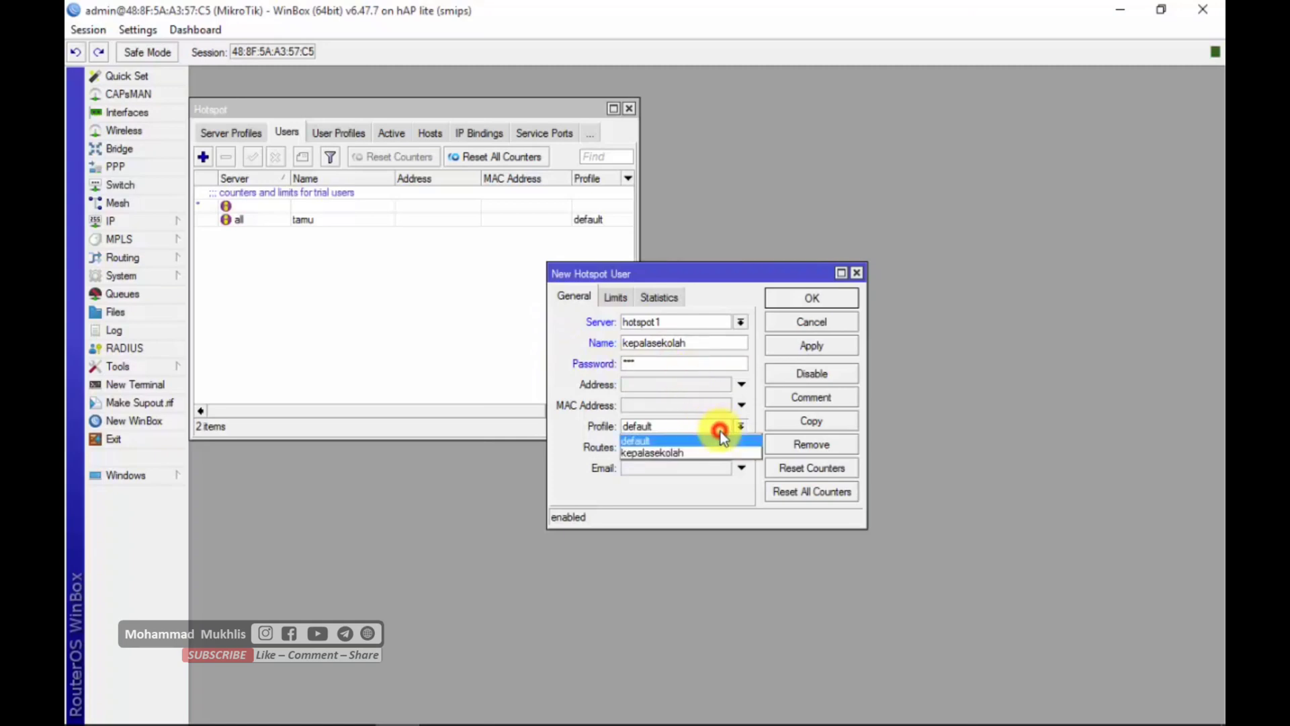
{"action": "left_click", "coordinate": [667, 455]}
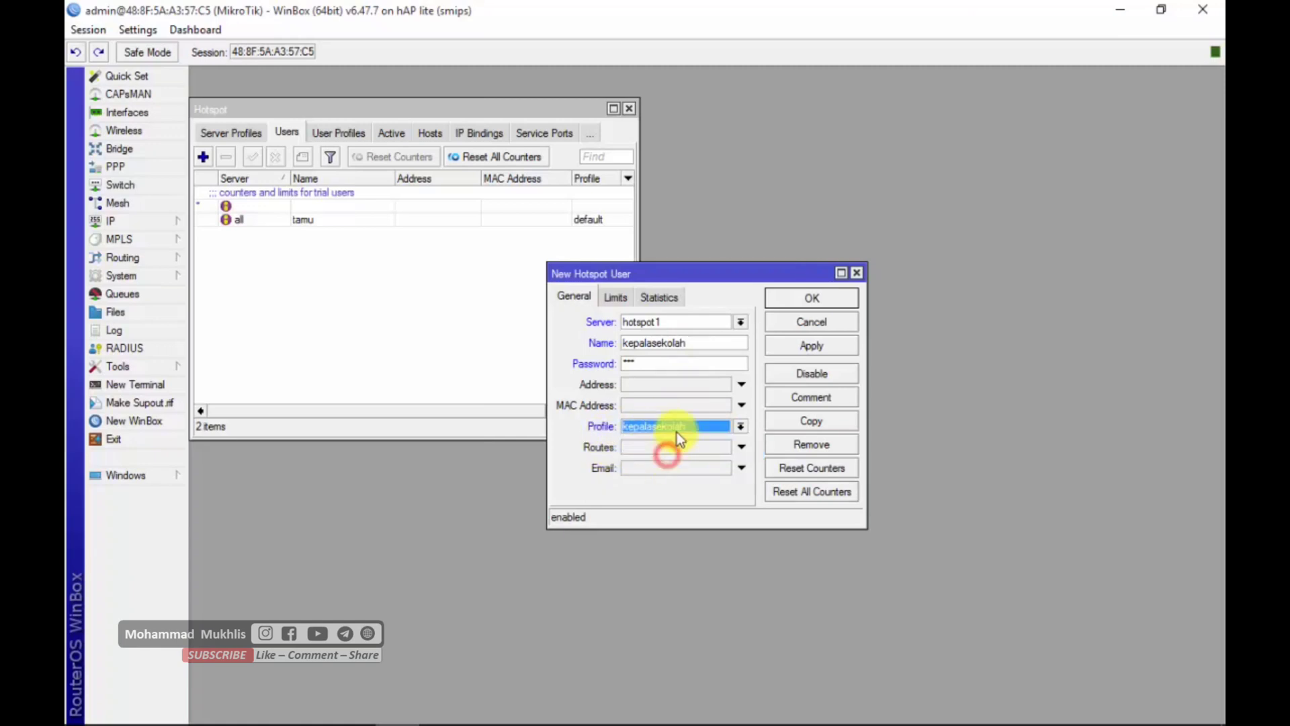
{"action": "left_click", "coordinate": [843, 348]}
{"action": "left_click", "coordinate": [835, 300]}
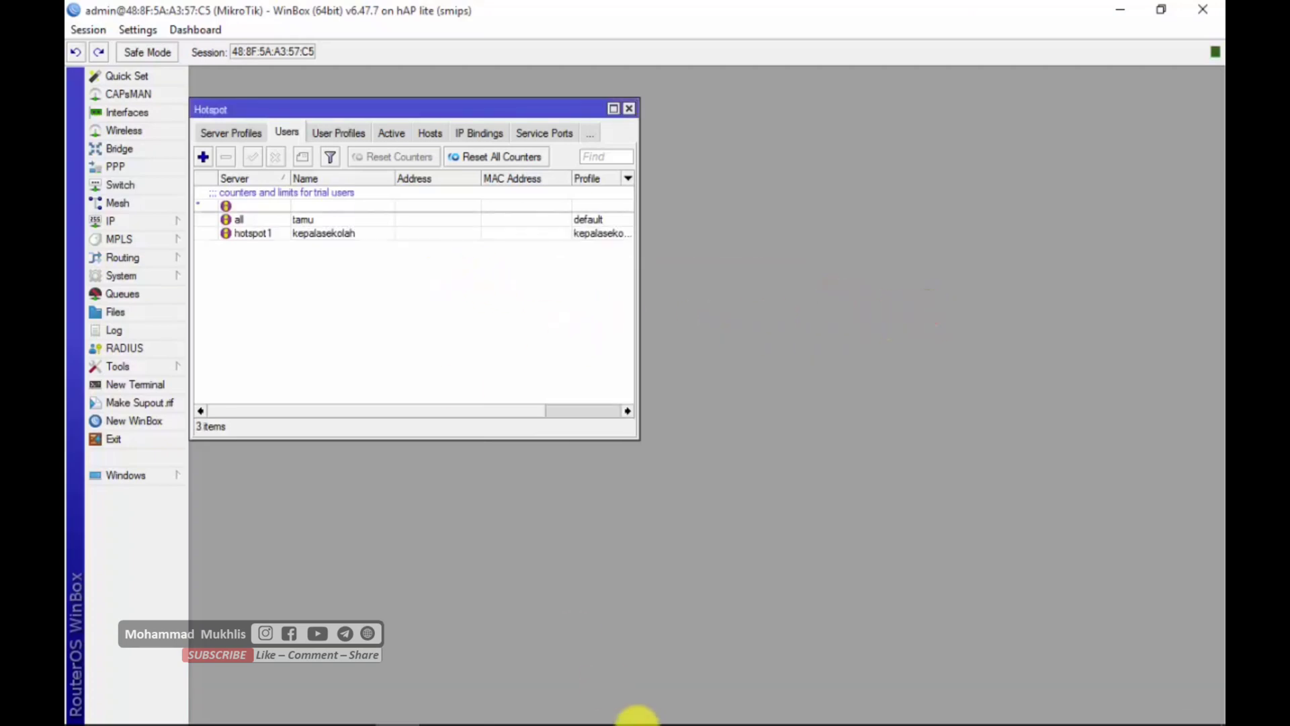
- Switch to Chrome and reload the hotspot login page at smk.net/login
{"action": "mouse_move", "coordinate": [481, 699]}
{"action": "left_click", "coordinate": [219, 706]}
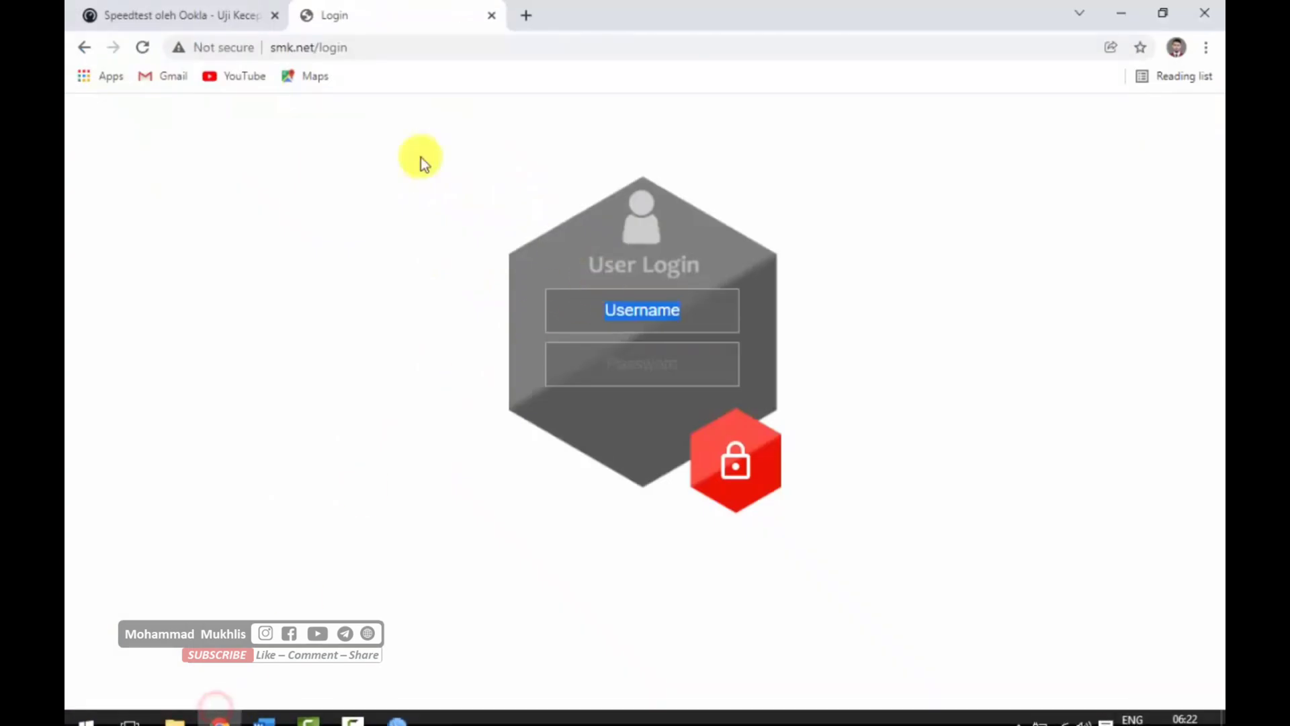
{"action": "left_click", "coordinate": [143, 48]}
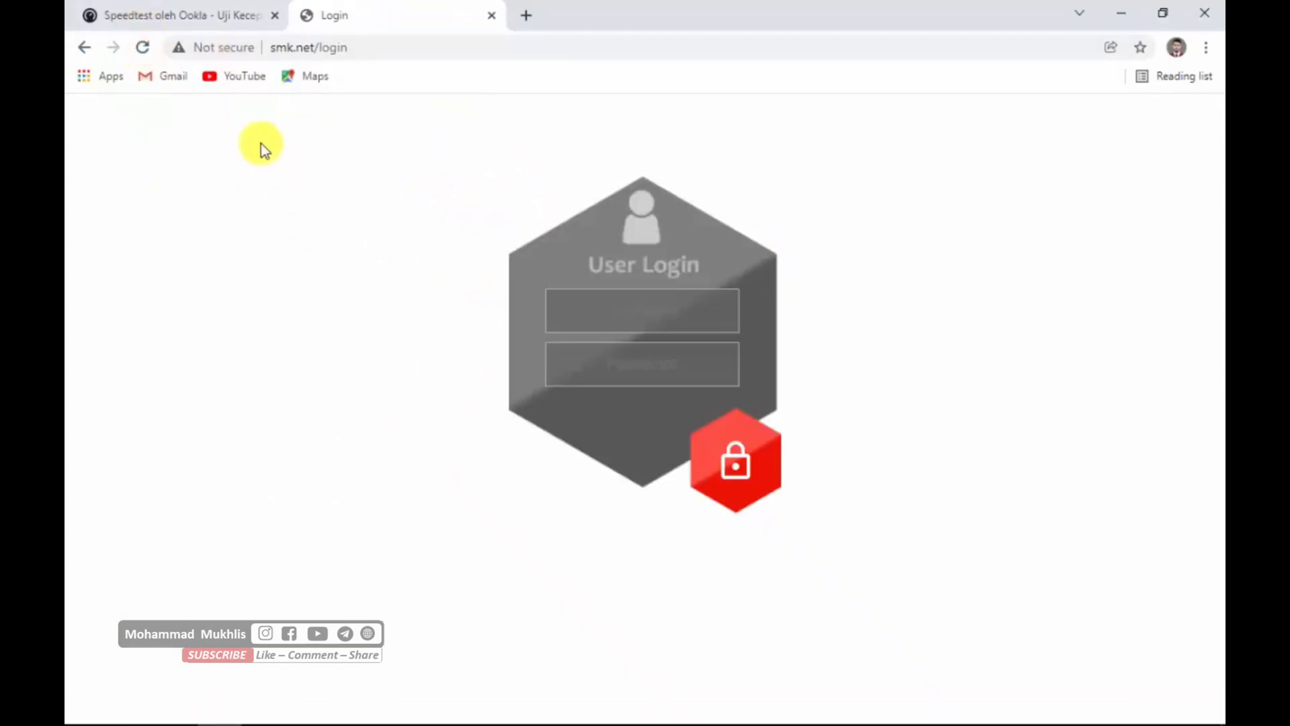
{"action": "left_click", "coordinate": [356, 51]}
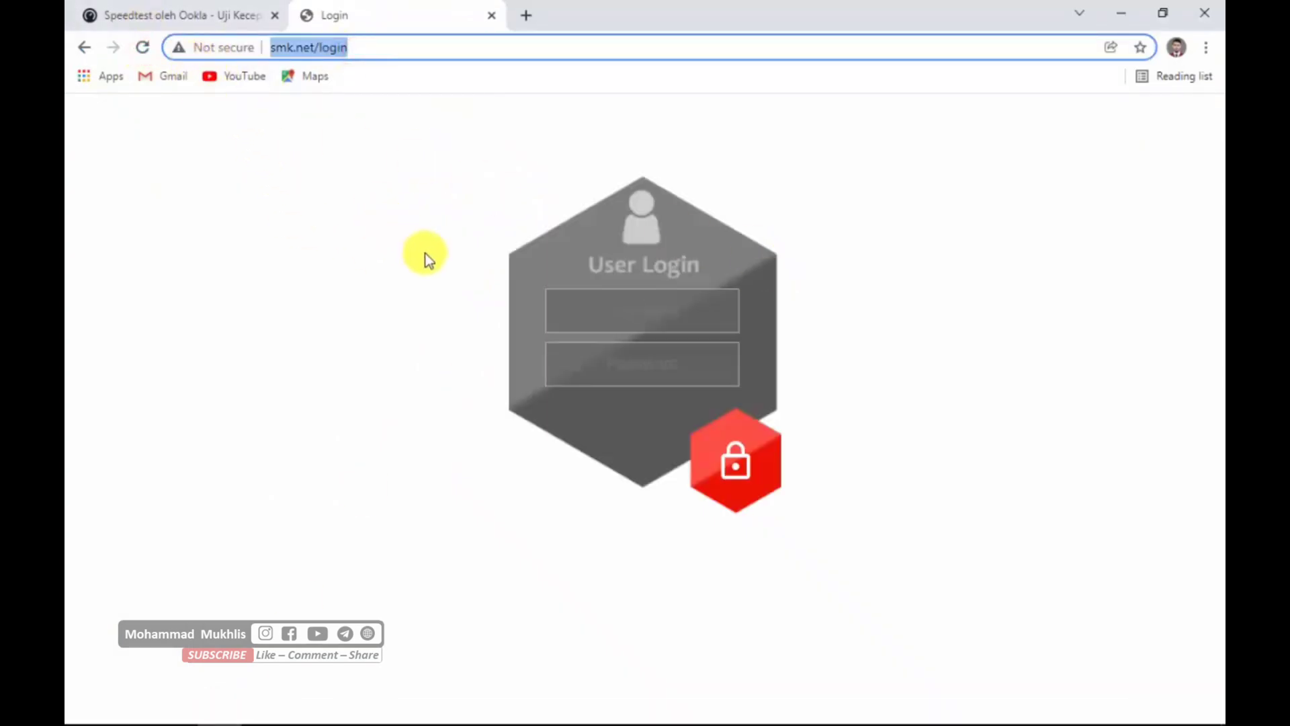
- Log in to the hotspot as kepalasekolah with the account password
{"action": "left_click", "coordinate": [672, 316]}
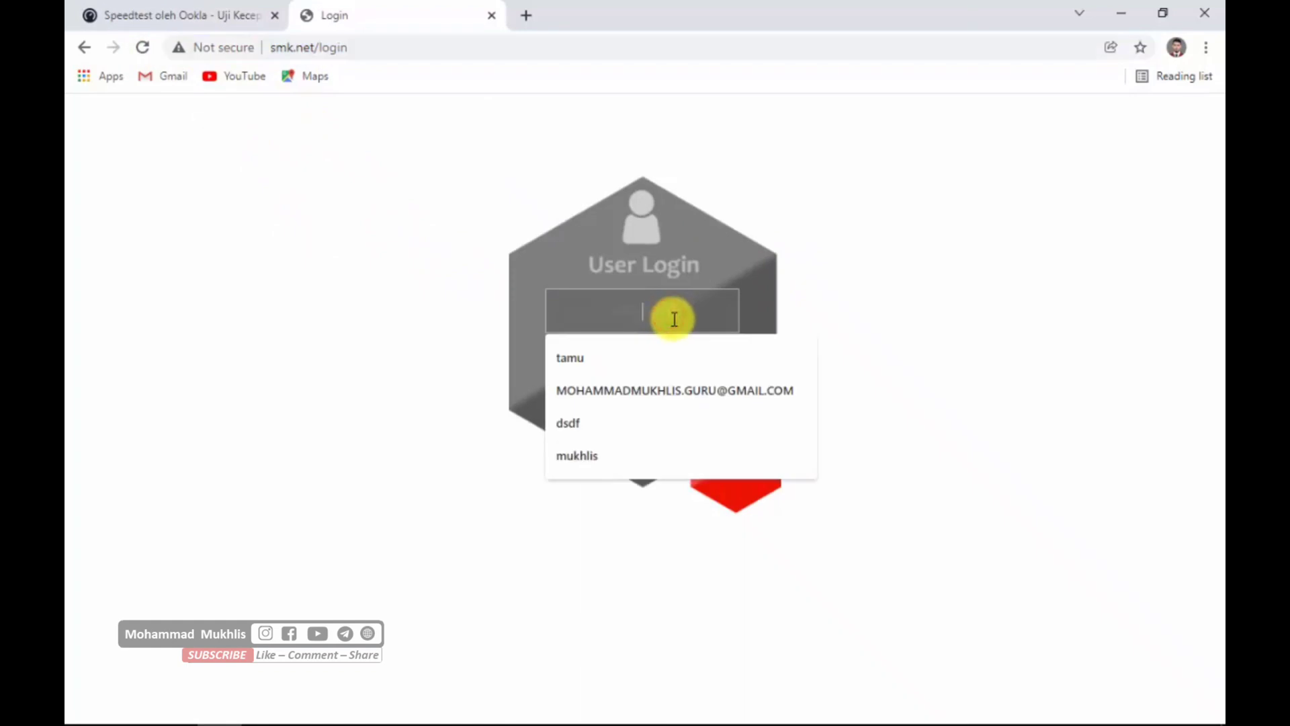
{"action": "type", "text": "kepa"}
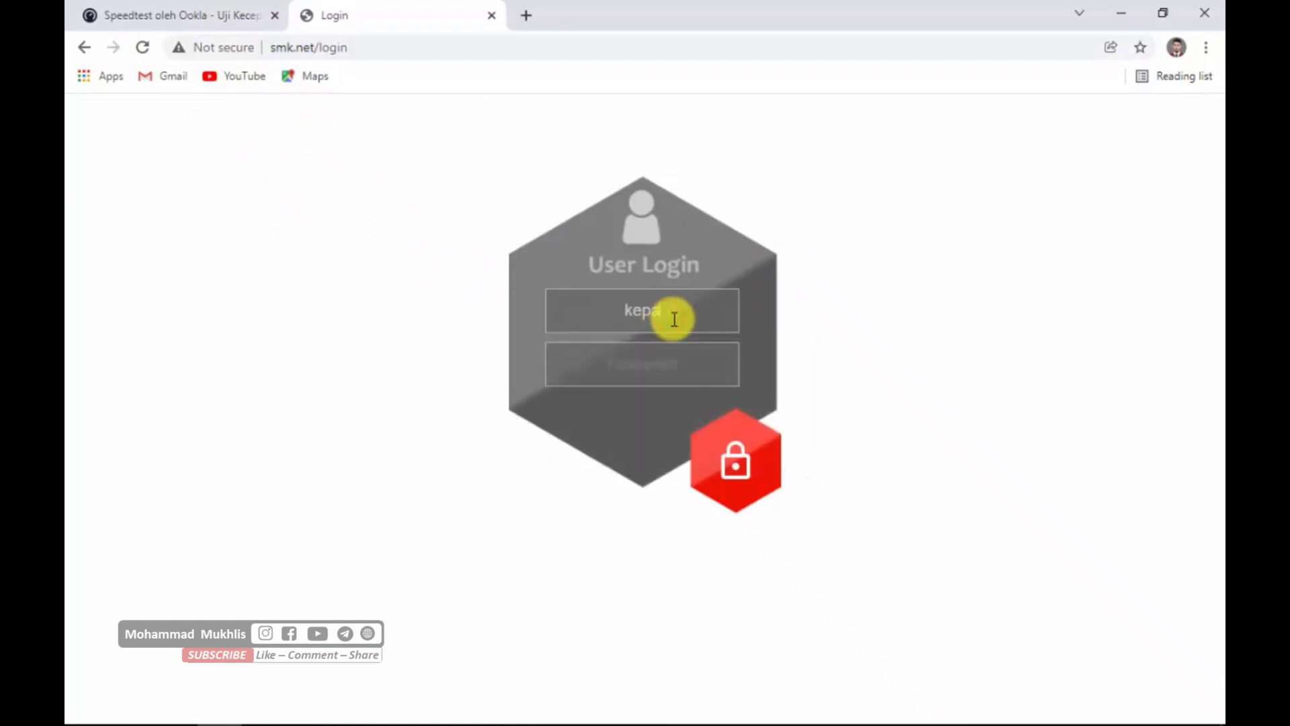
{"action": "type", "text": "lasekolah"}
{"action": "left_click", "coordinate": [653, 354]}
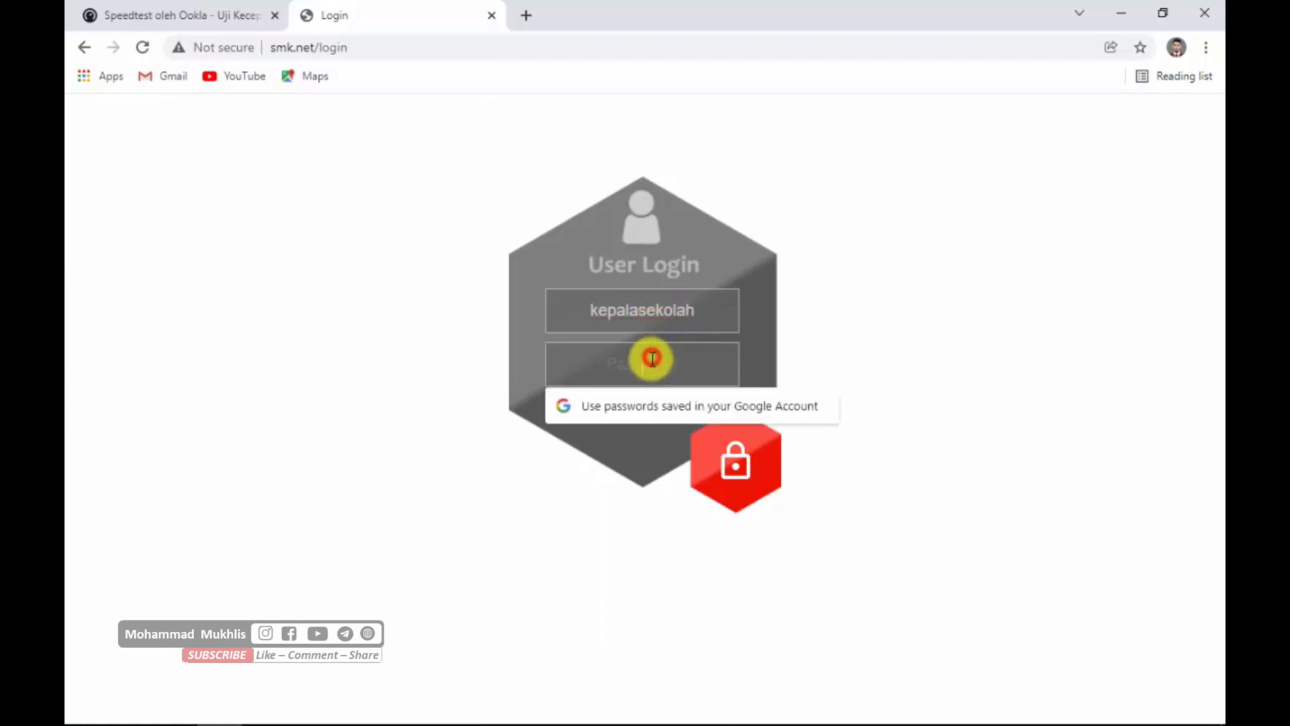
{"action": "type", "text": "***"}
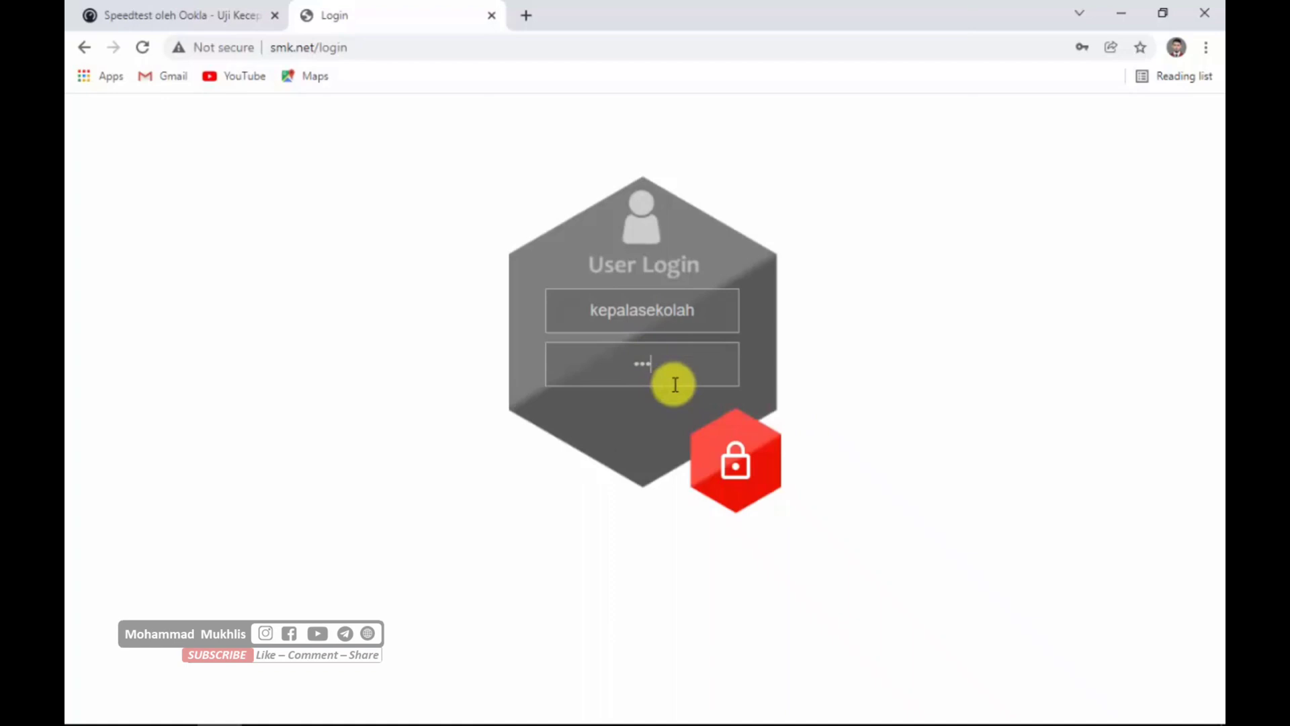
{"action": "left_click", "coordinate": [729, 464]}
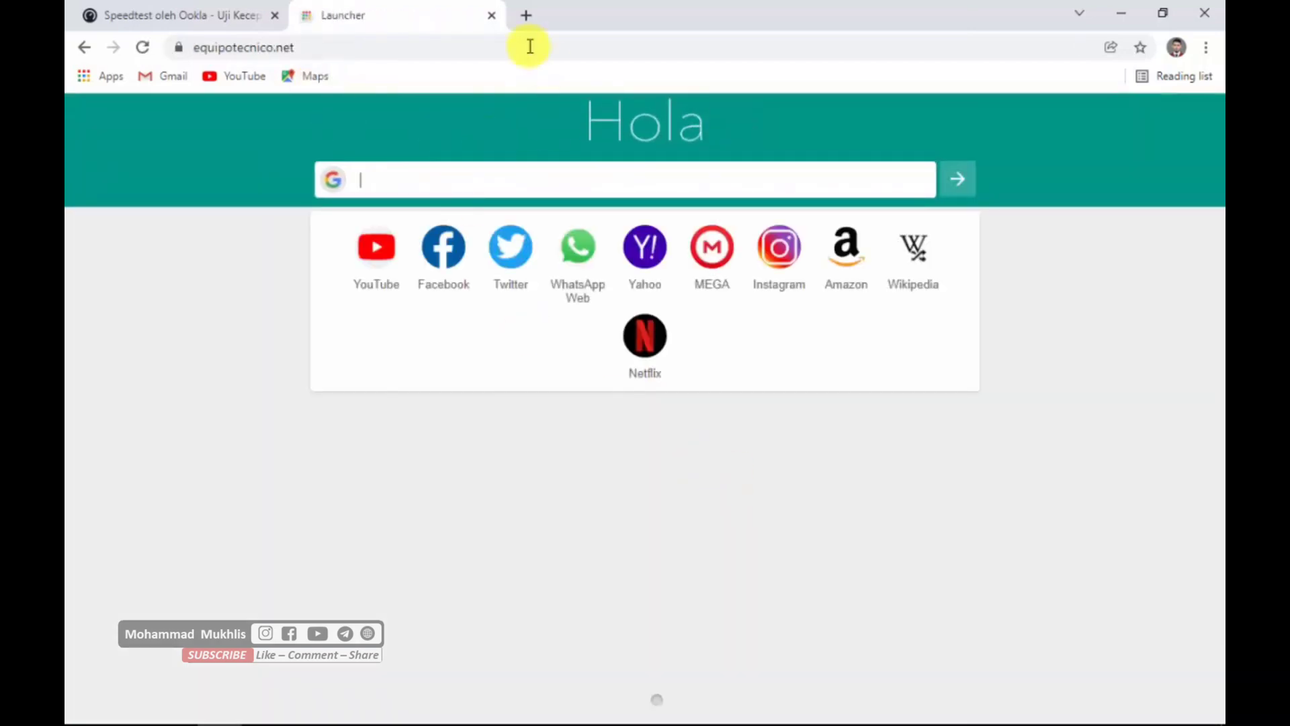
- Search for speedtest in a new browser tab and open the Speedtest by Ookla site from the results
{"action": "left_click", "coordinate": [526, 15]}
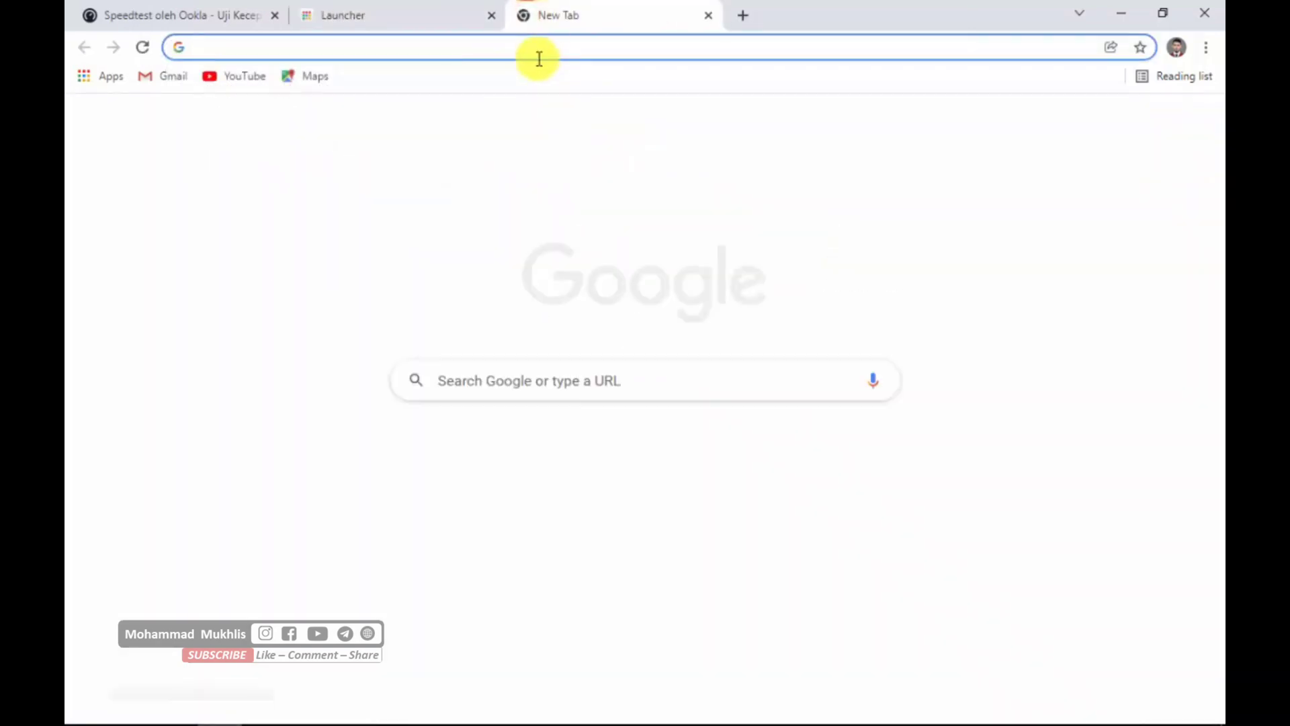
{"action": "type", "text": "speedtest"}
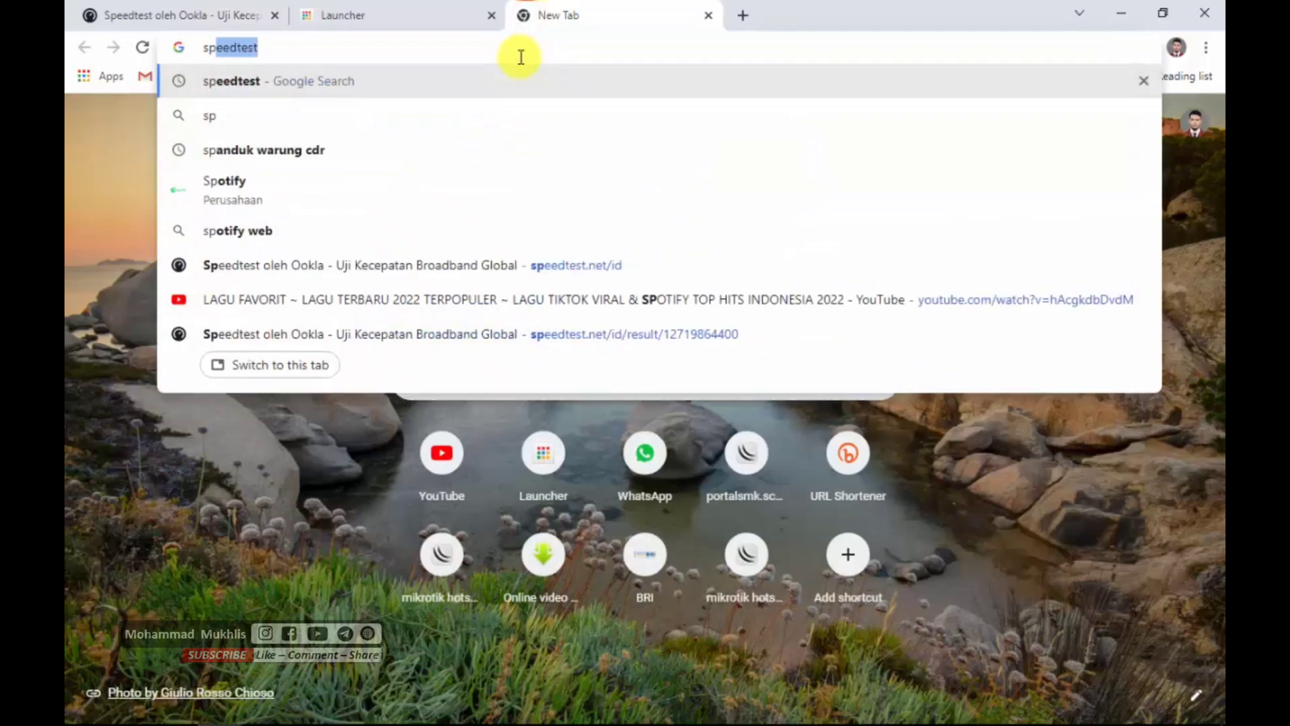
{"action": "key", "text": "Return"}
{"action": "scroll", "coordinate": [394, 408], "scroll_direction": "down", "scroll_amount": 4}
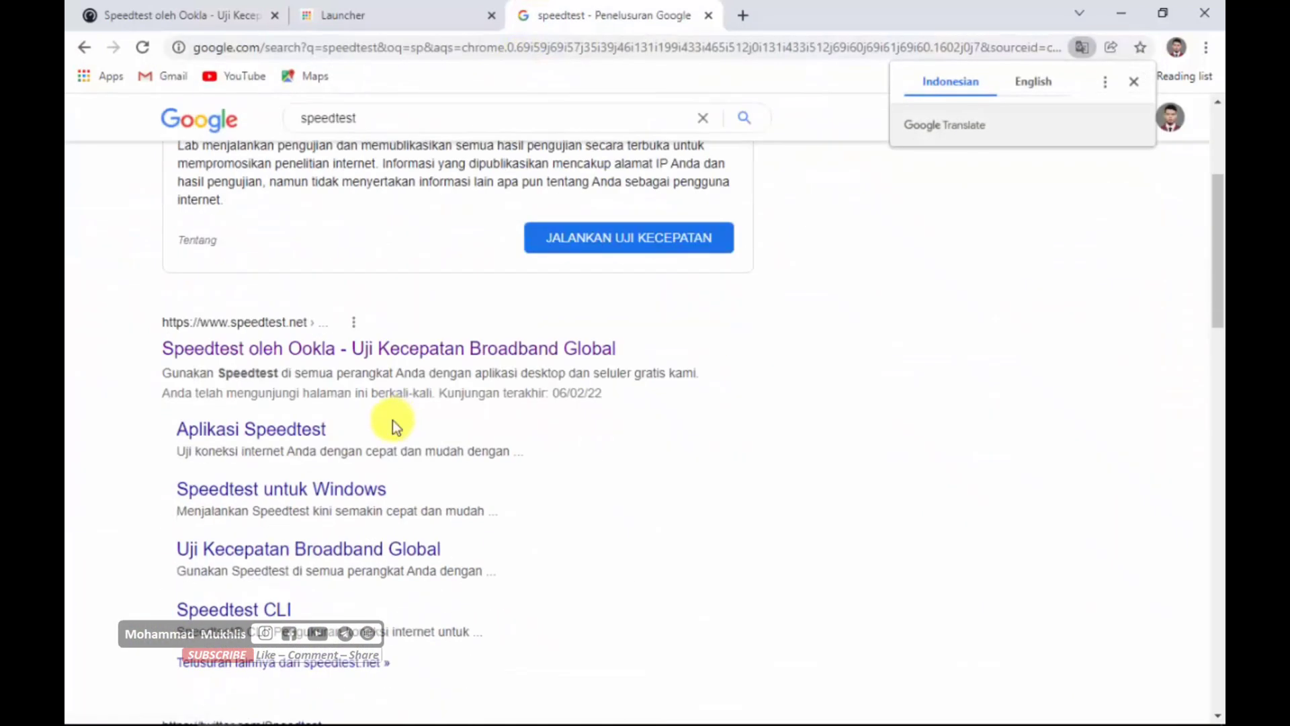
{"action": "left_click", "coordinate": [333, 351]}
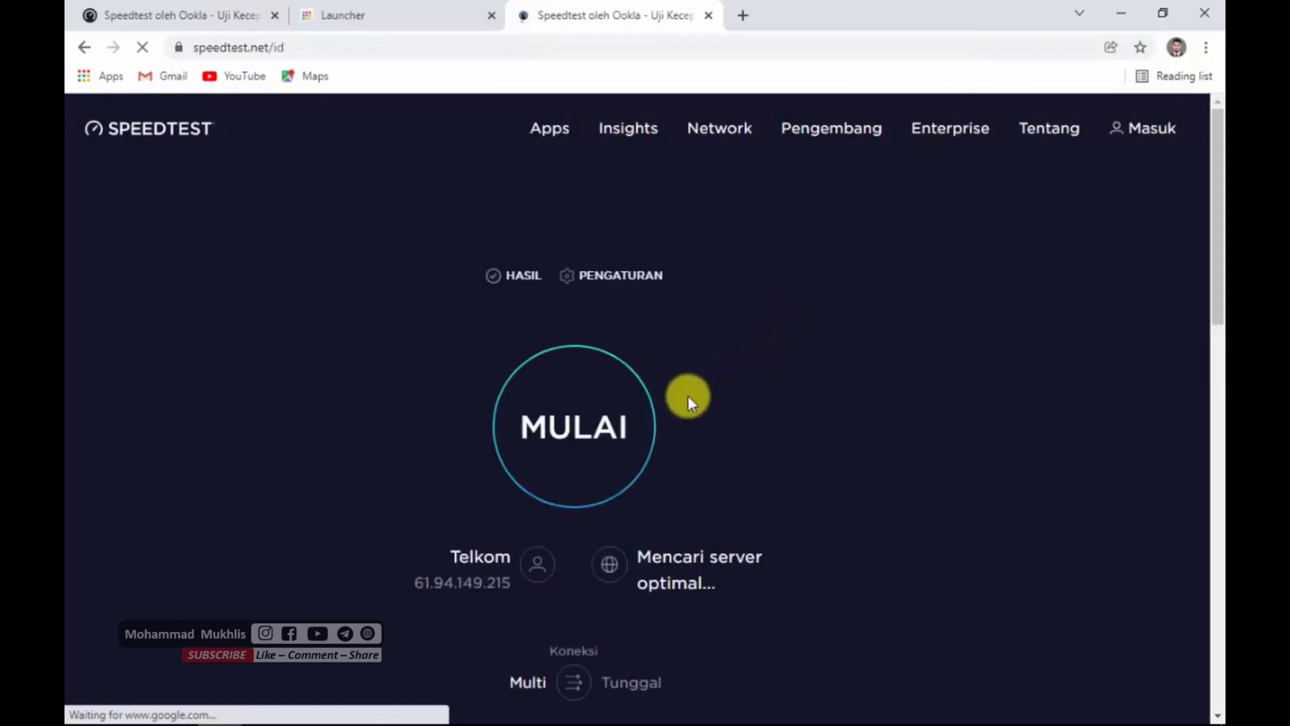
- Run the speed test to measure the hotspot connection's download and upload speeds
{"action": "scroll", "coordinate": [695, 398], "scroll_direction": "down", "scroll_amount": 1}
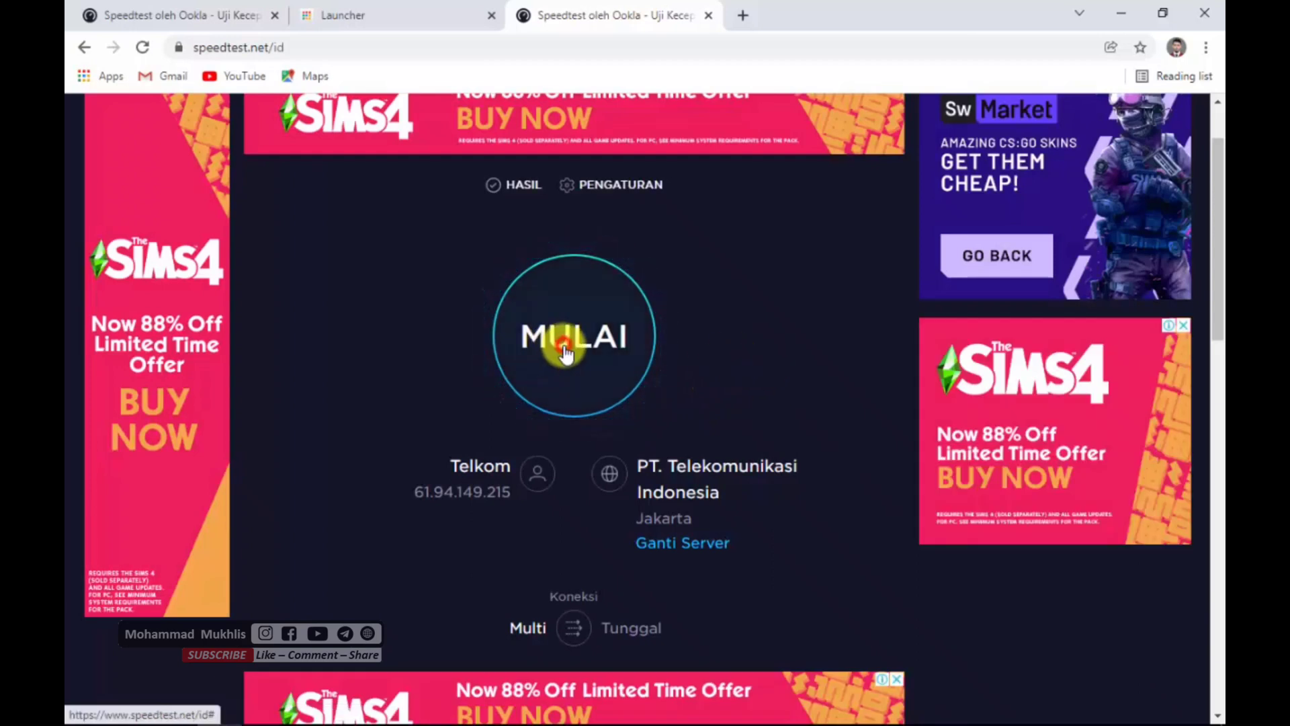
{"action": "left_click", "coordinate": [587, 350]}
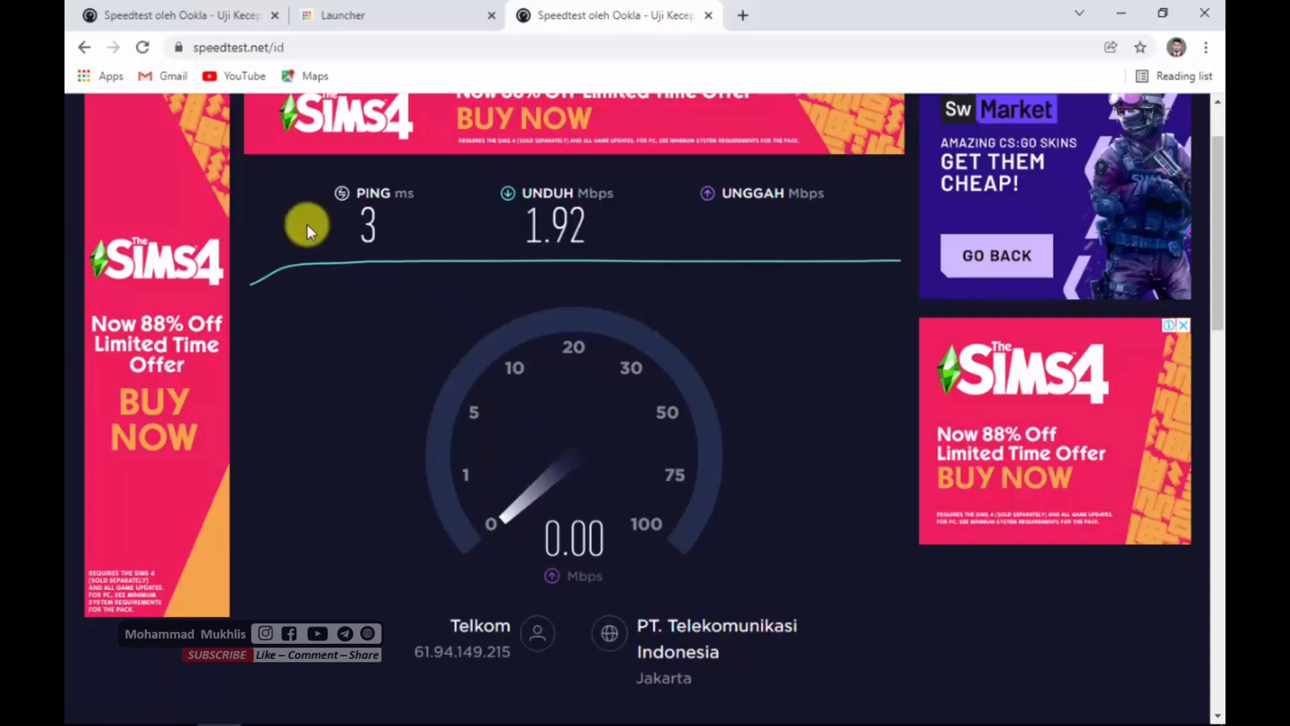
{"action": "mouse_move", "coordinate": [615, 724]}
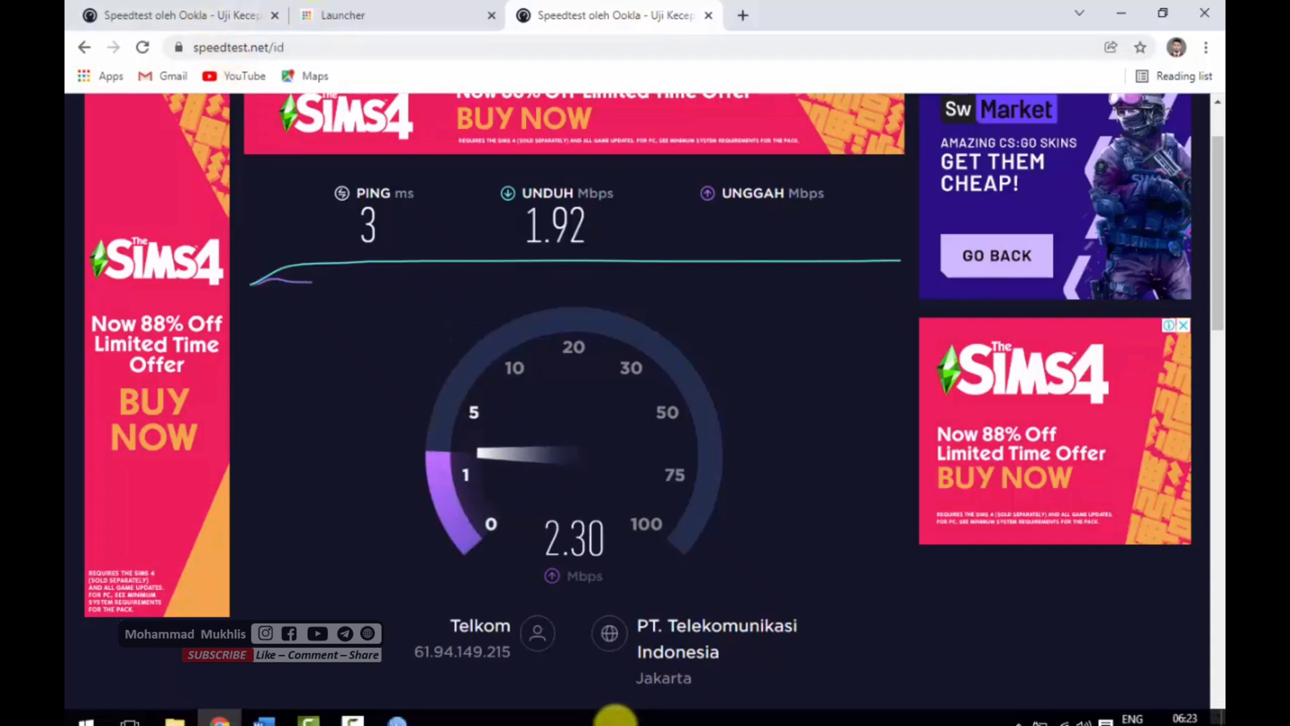